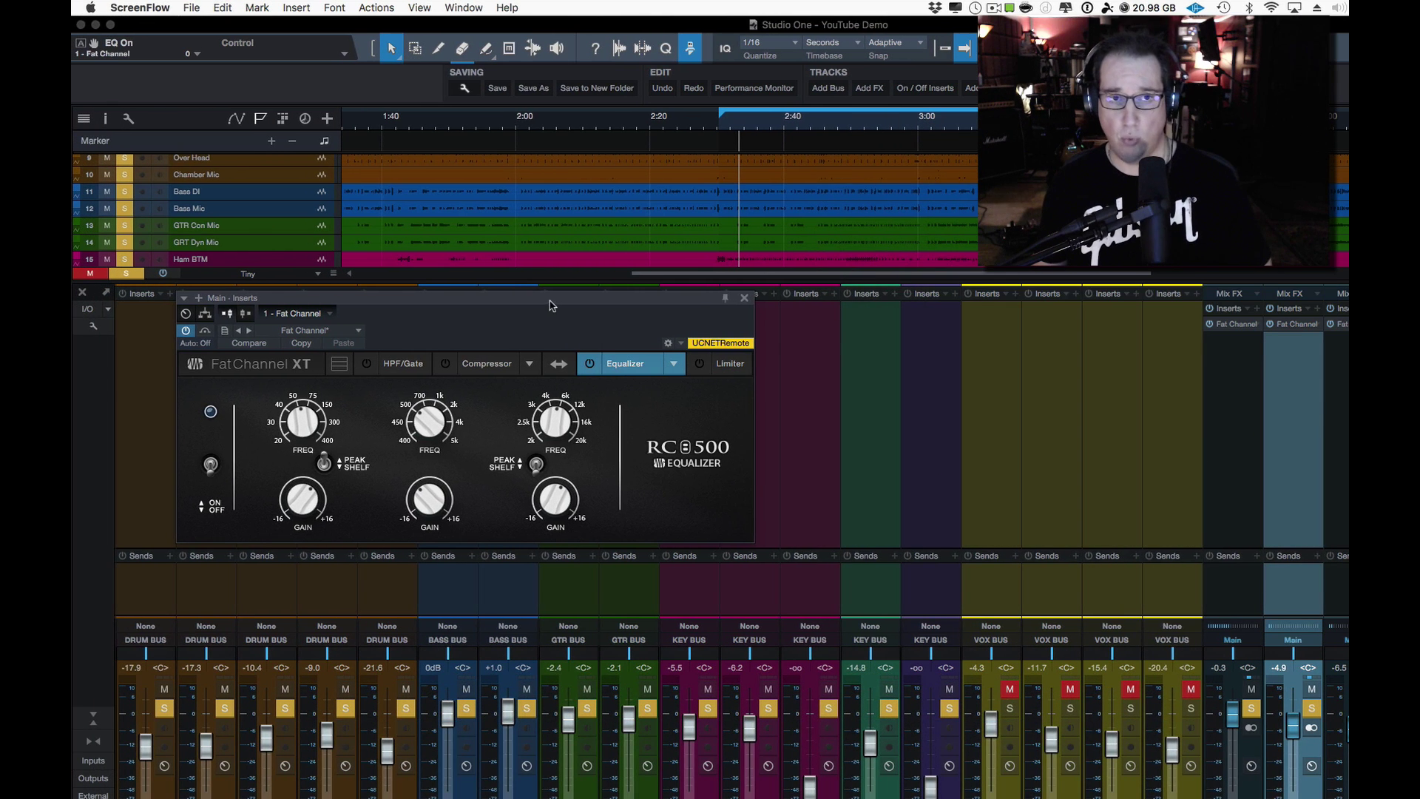
Step: Reposition the Main channel's Fat Channel window and switch its RC-500 equalizer on and back off
drag(551, 306, 606, 297)
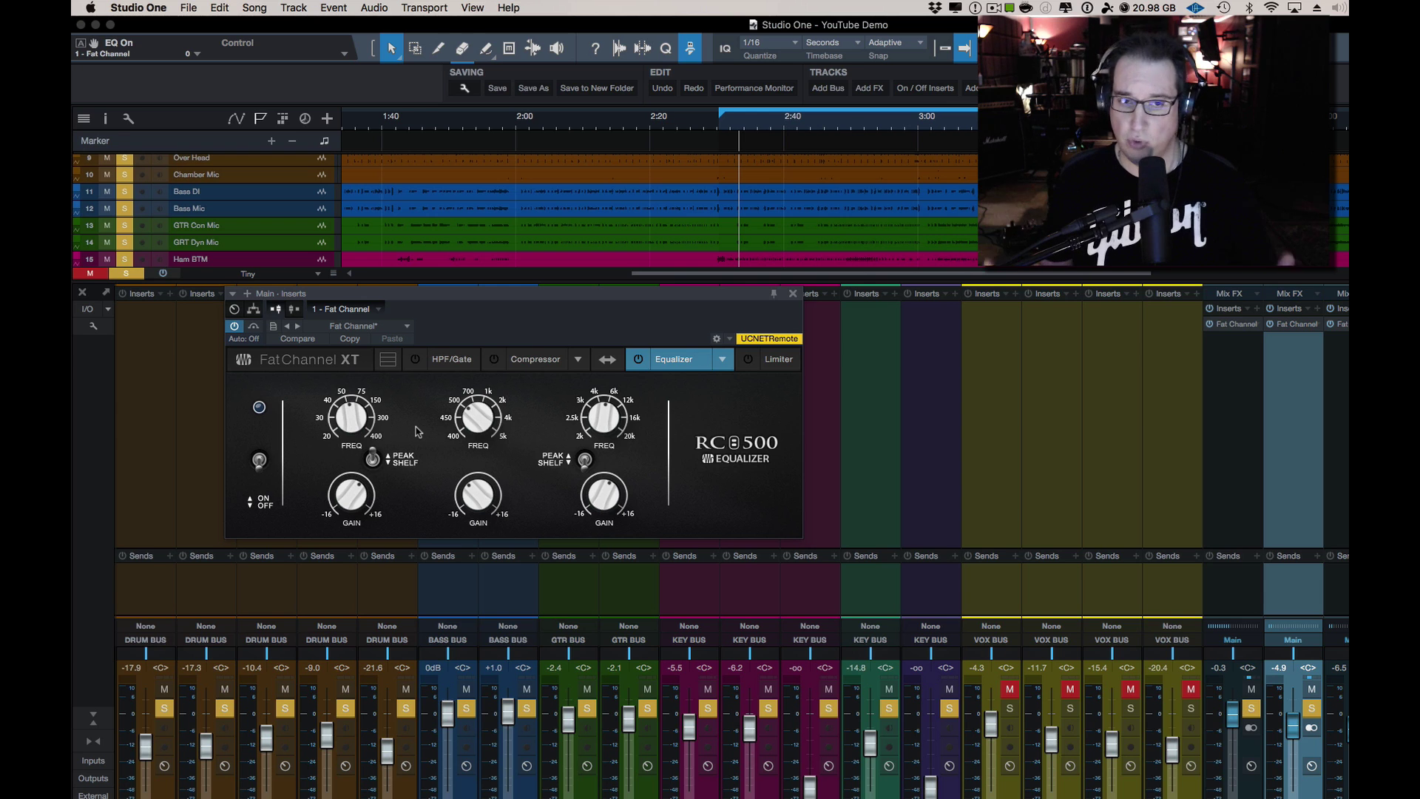
click(258, 470)
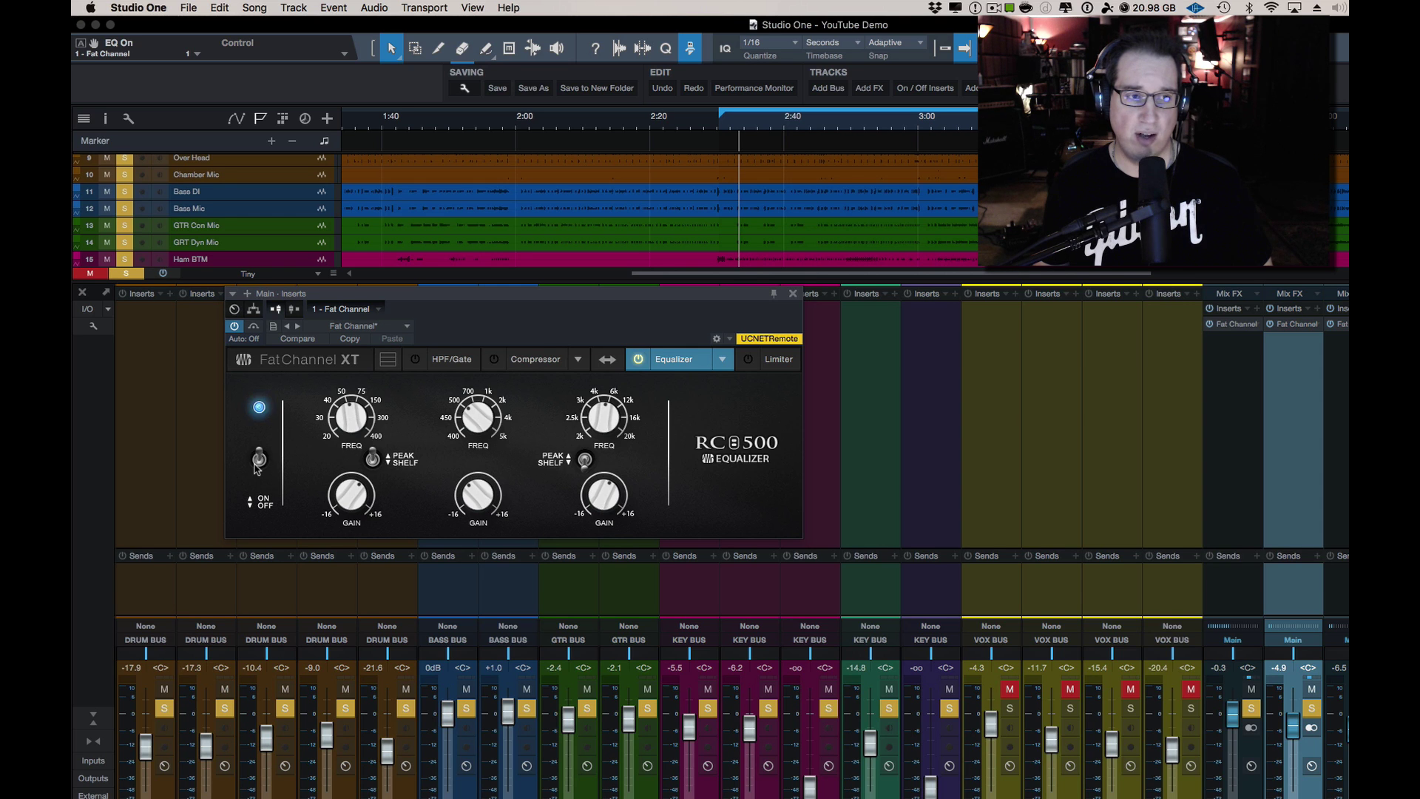
click(258, 463)
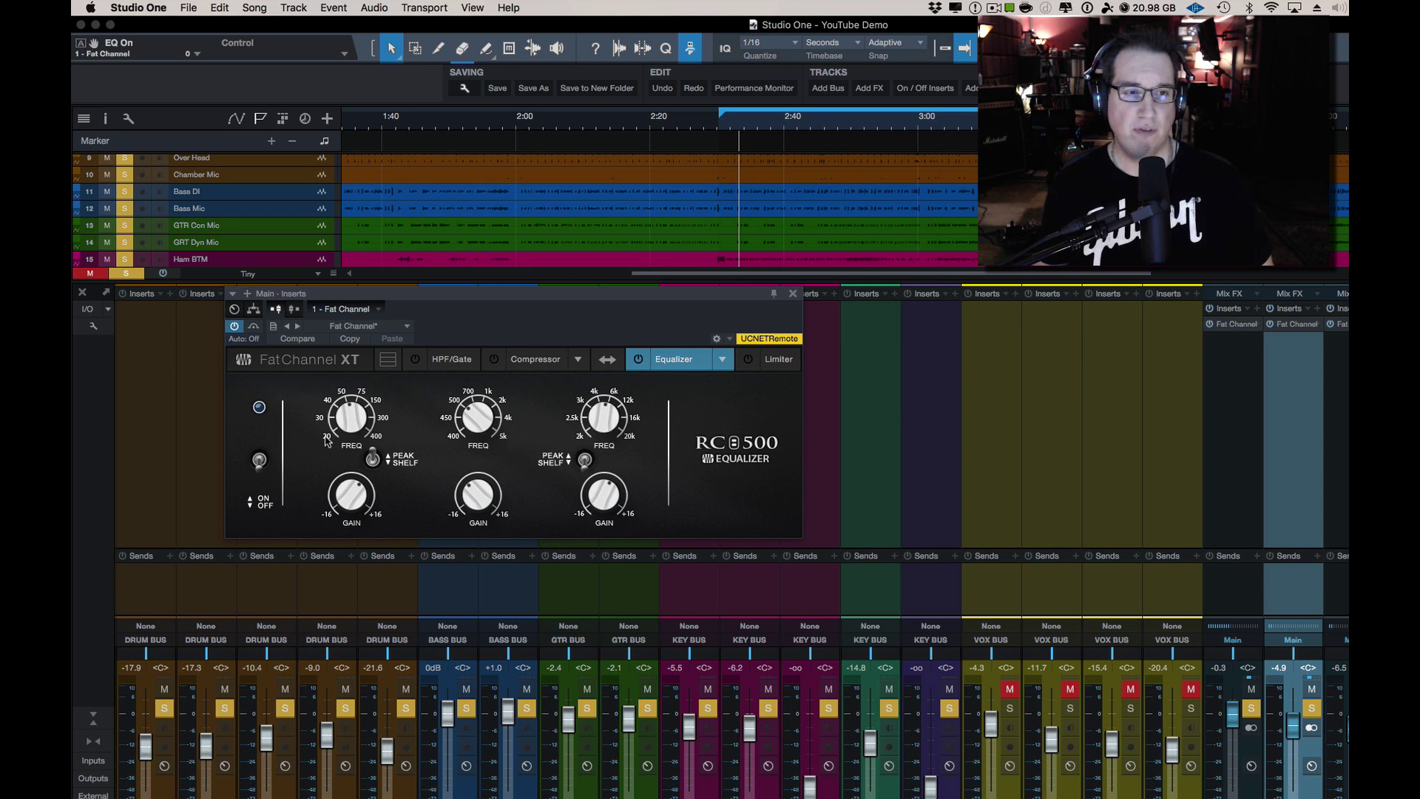
Step: Switch the low band to shelf and back to peak, set the high band to shelf, and nudge the plug-in window
click(374, 461)
click(373, 460)
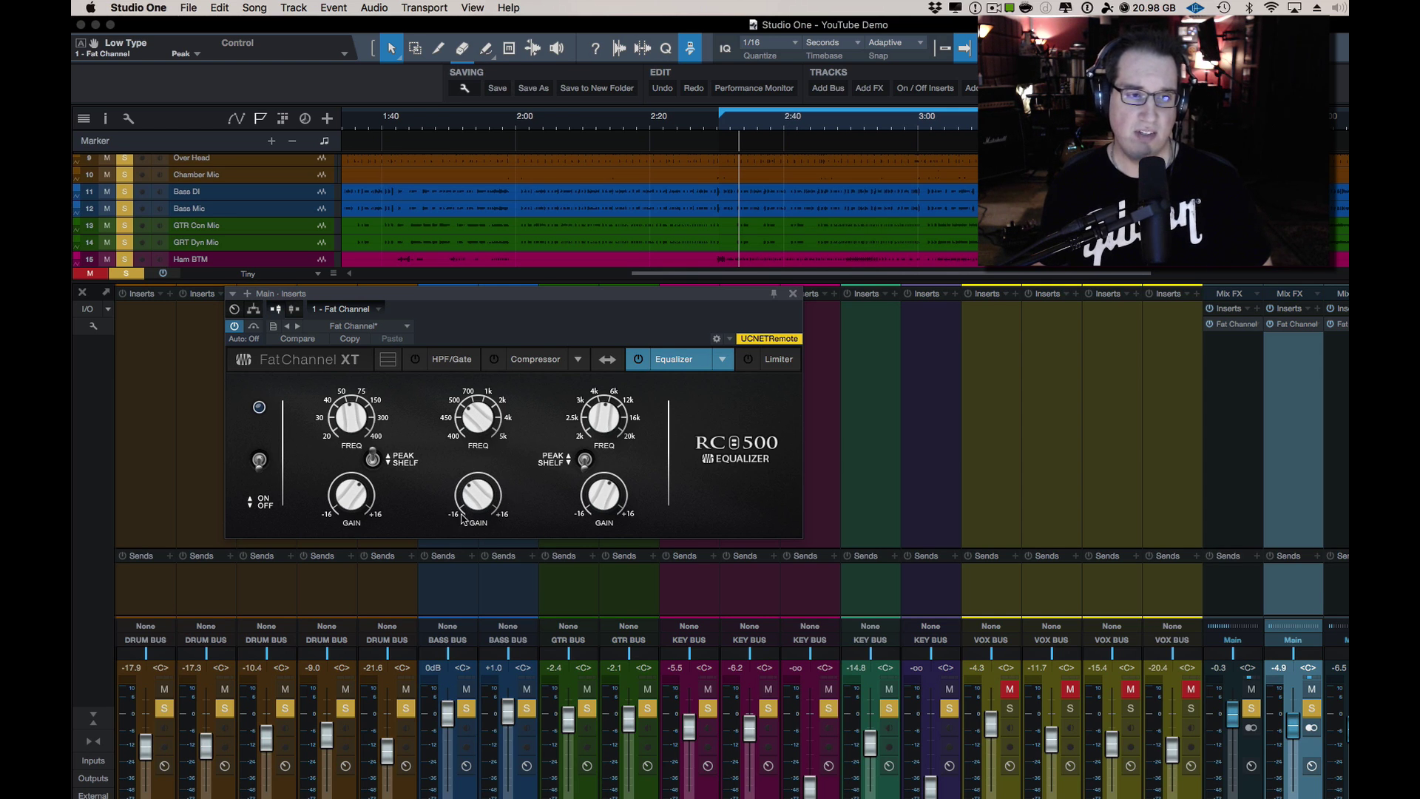
click(584, 461)
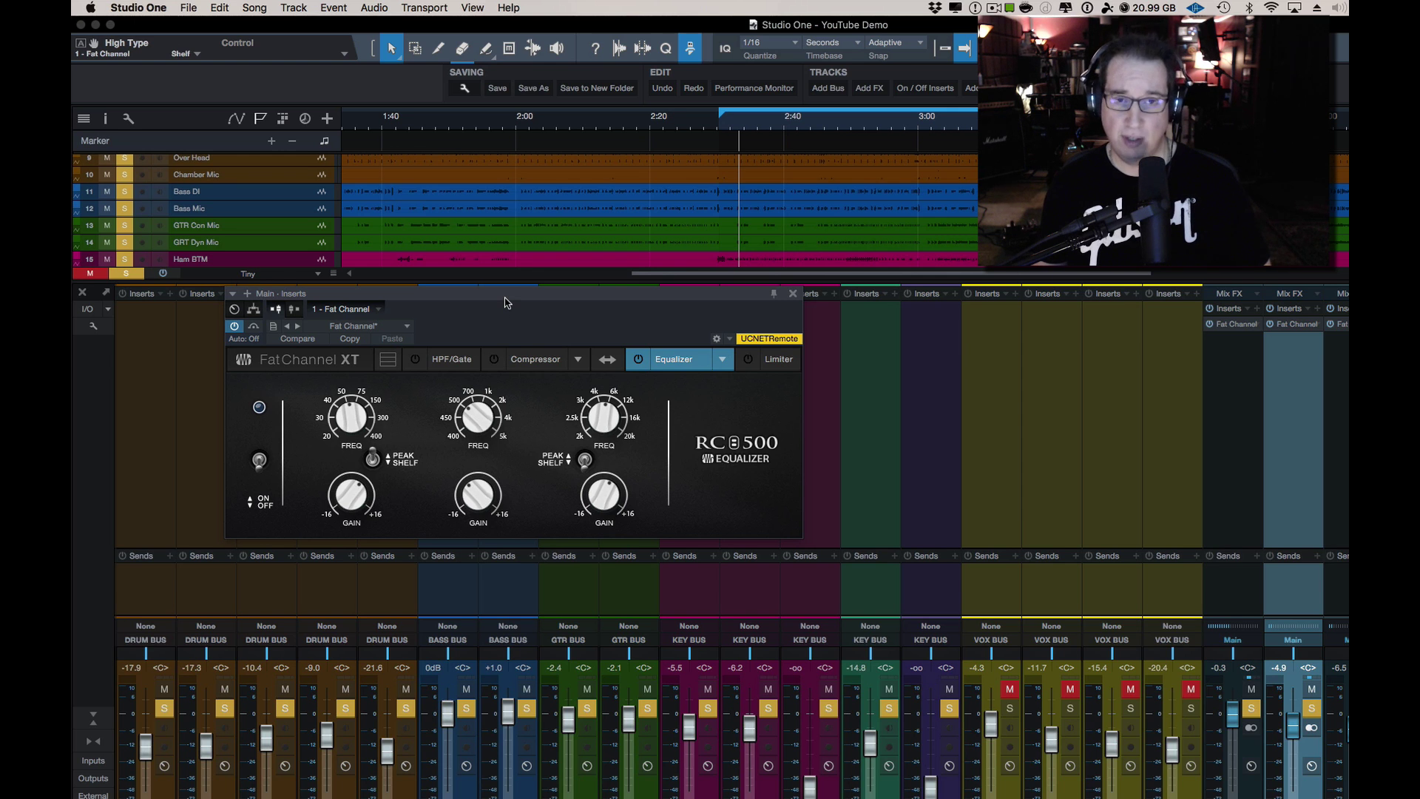
drag(505, 302, 503, 311)
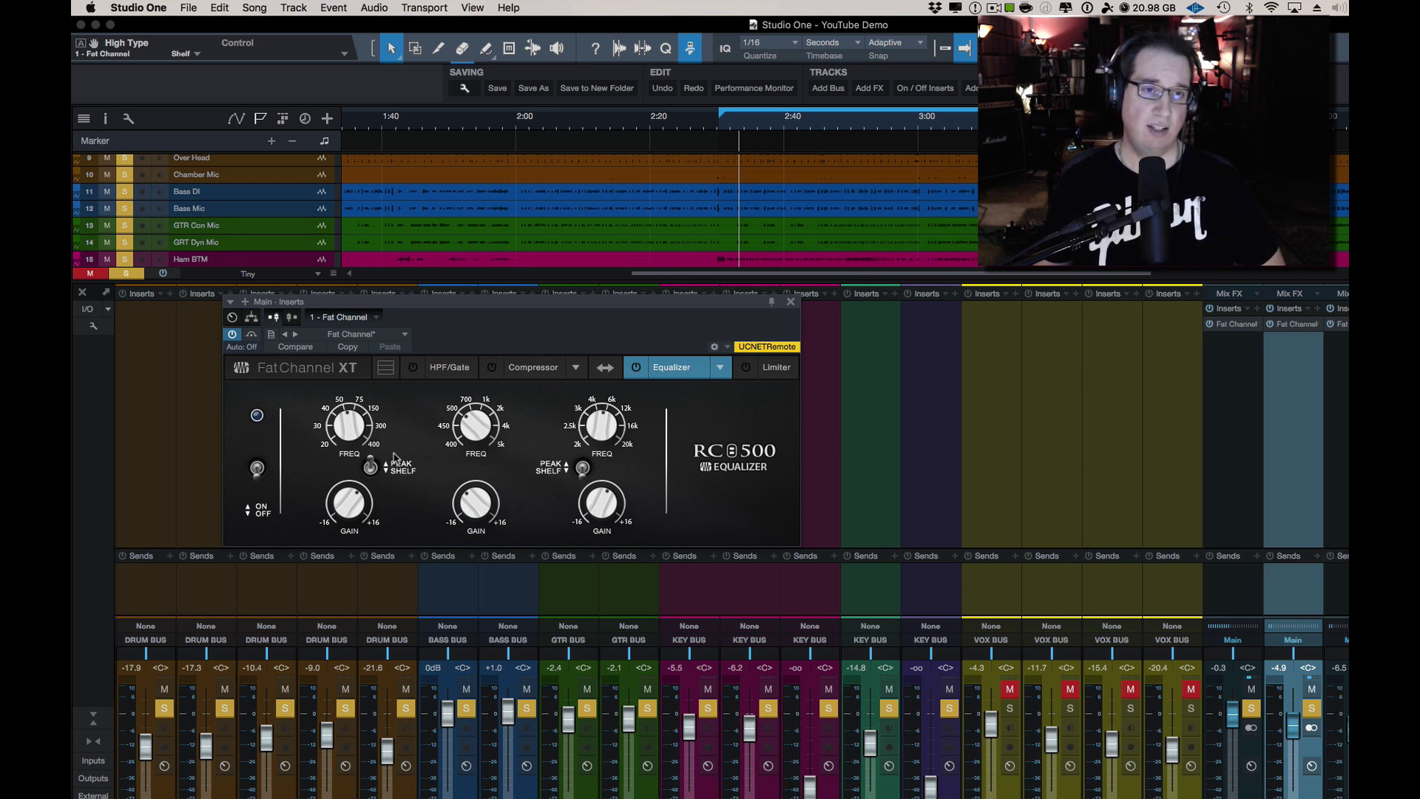
Step: Play the mix with the Main equalizer switched on and boost its low gain to about 4.25 dB
key(space)
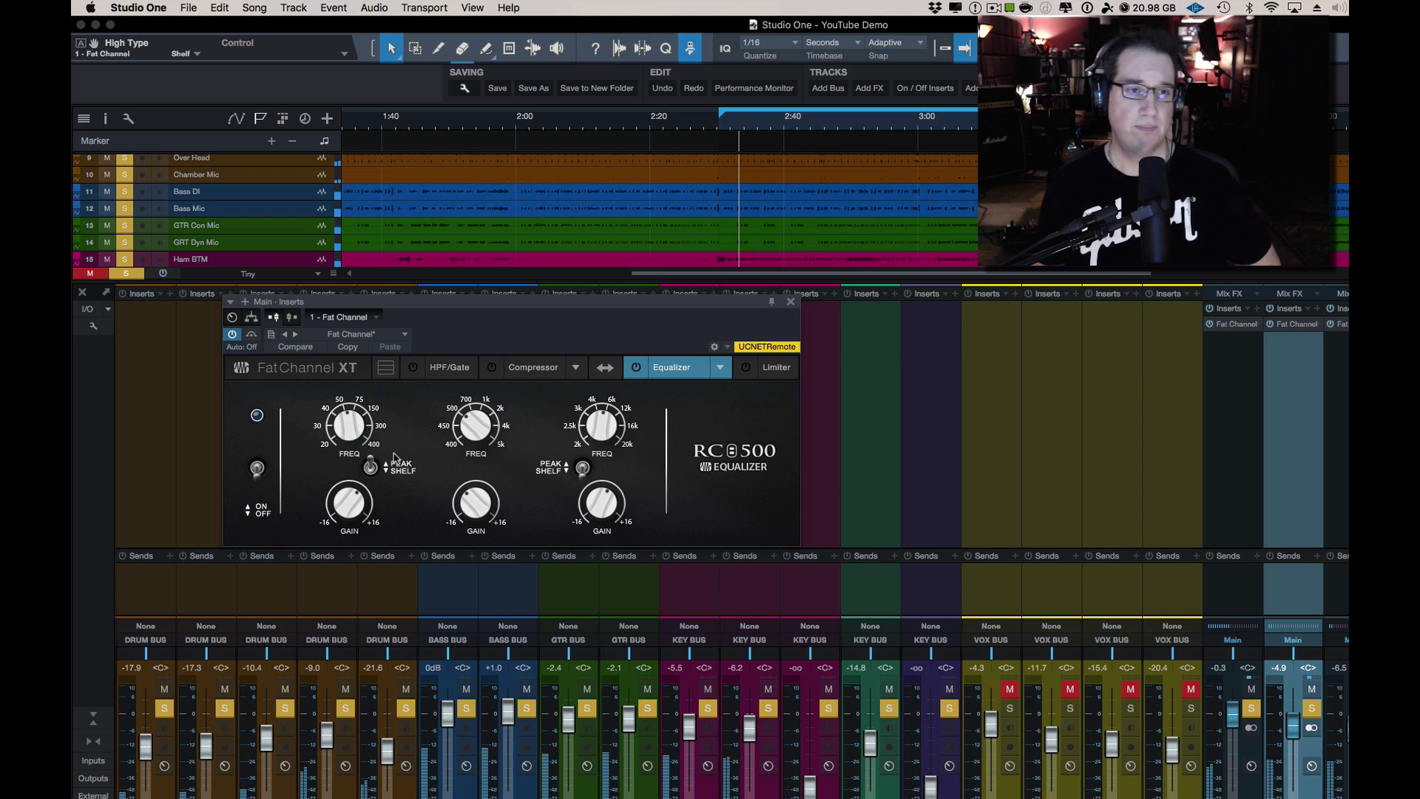
click(257, 466)
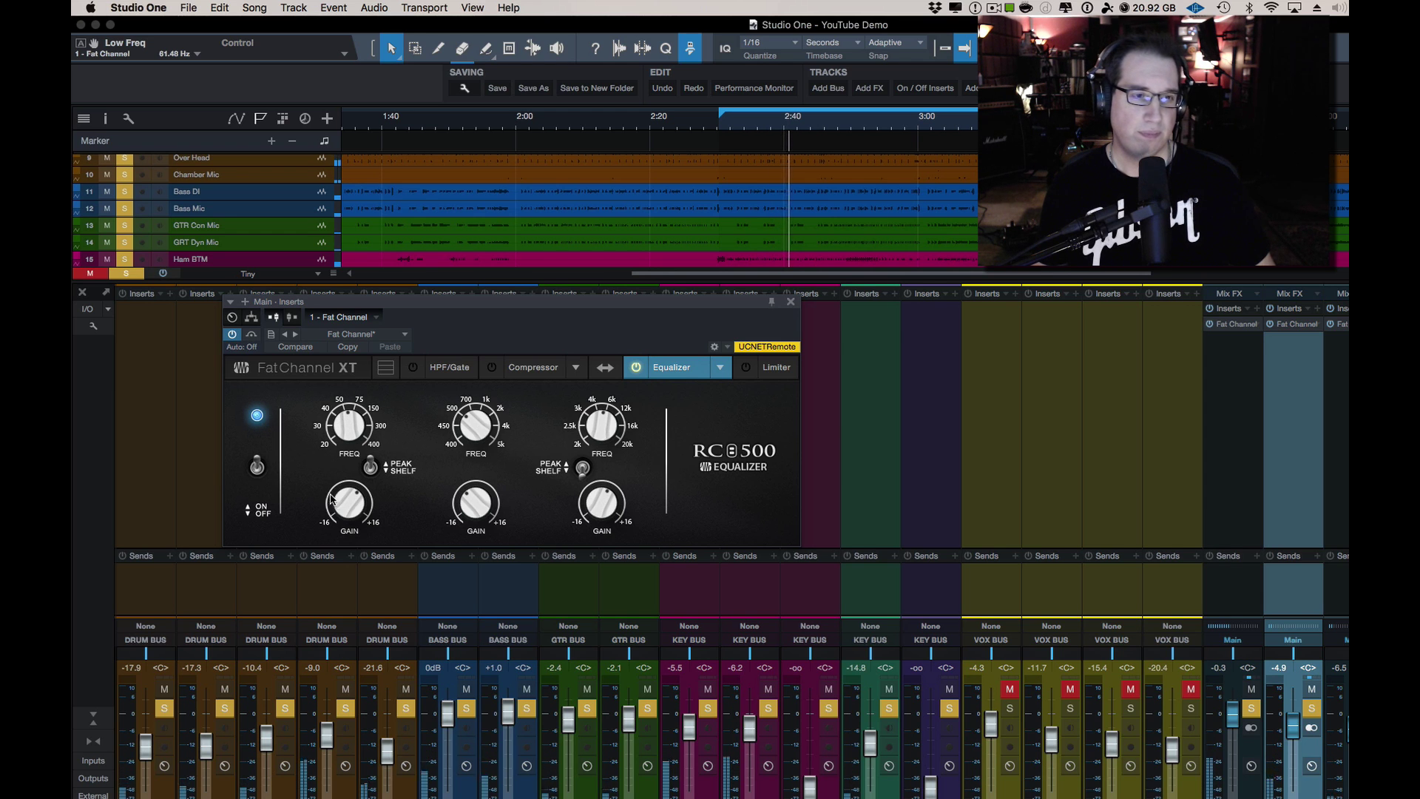
drag(349, 511, 314, 480)
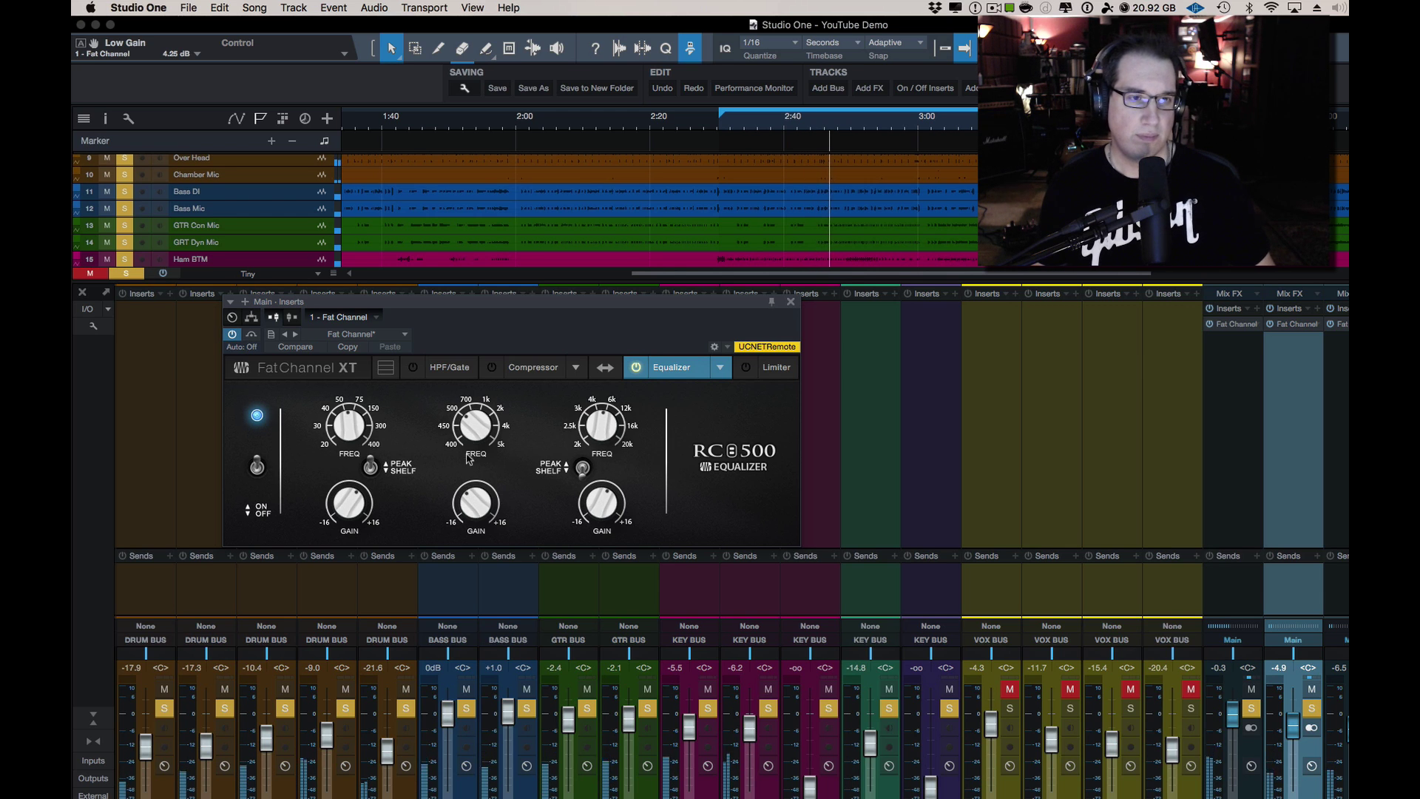
Step: Cut the mid gain to about -6.2 dB, and boost the high band by about 5.4 dB at about 5.8 kHz
drag(458, 447, 457, 492)
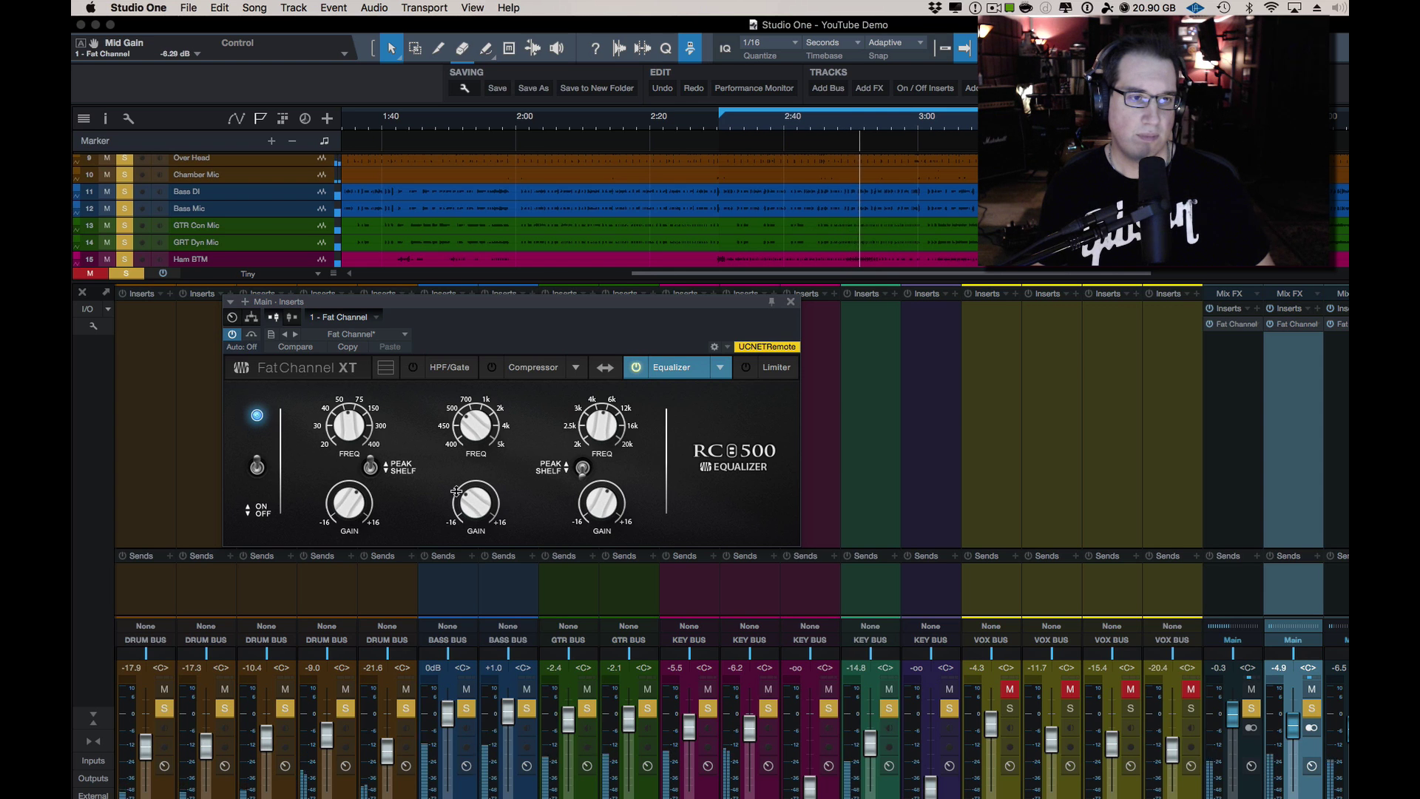
click(606, 415)
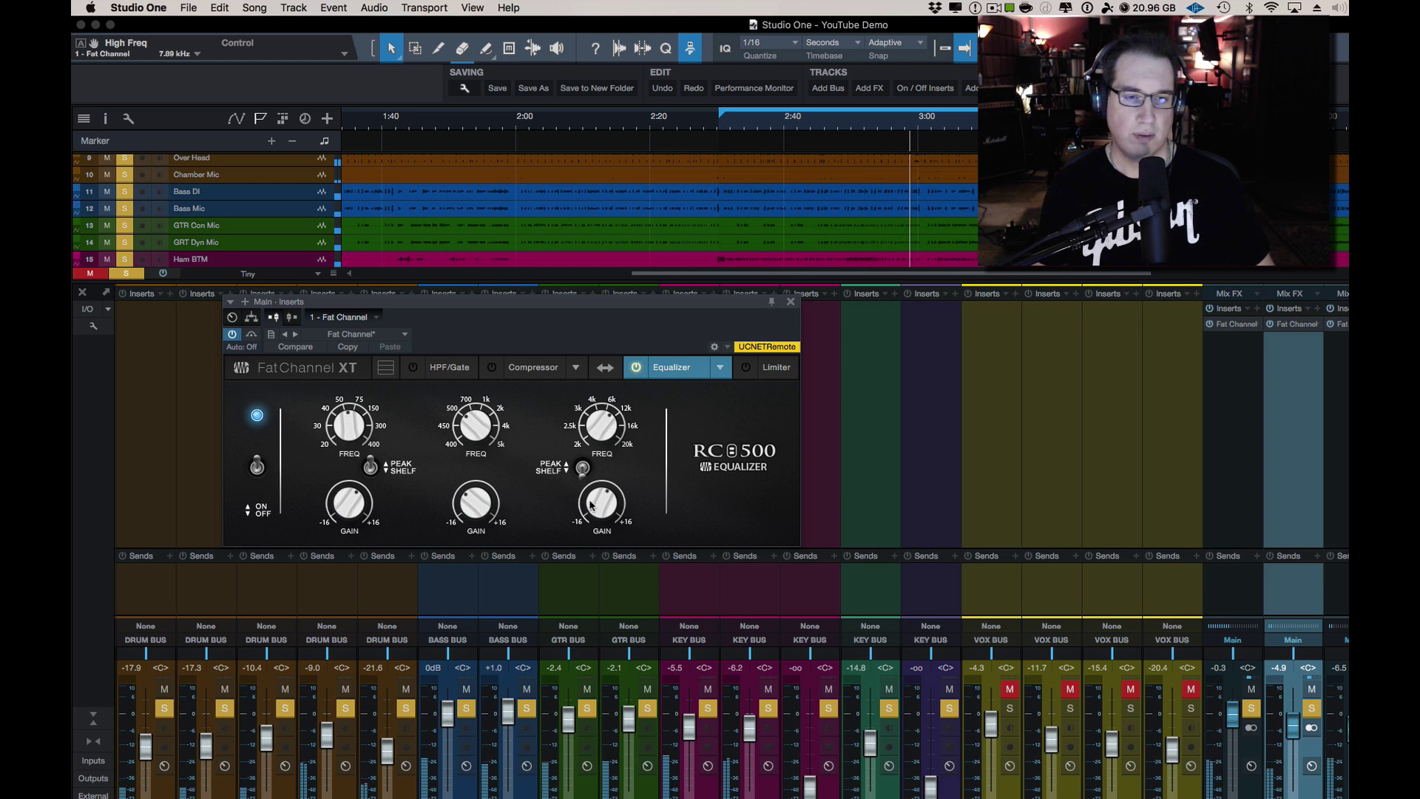
mouse_move(590, 502)
mouse_down()
mouse_move(589, 522)
mouse_move(590, 486)
mouse_up()
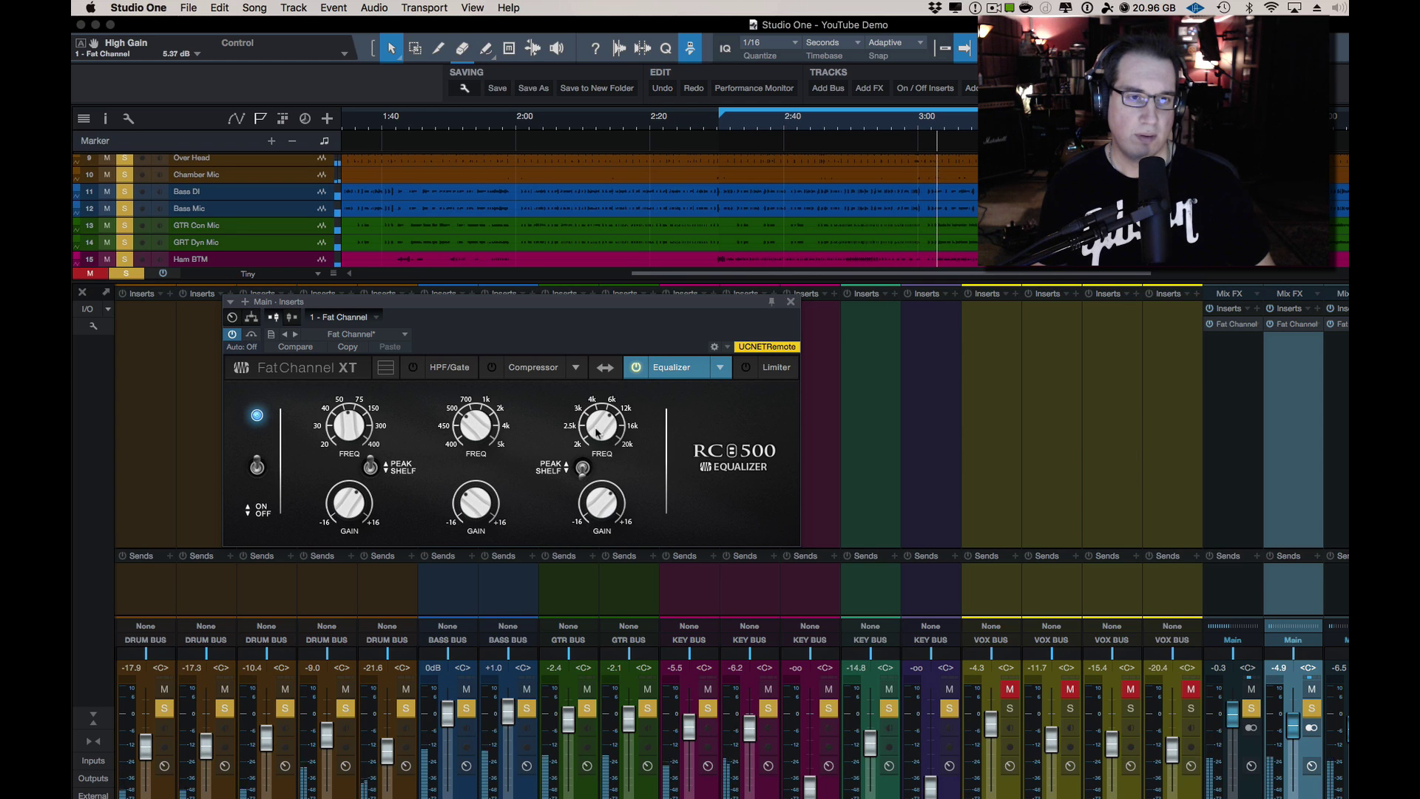
drag(596, 434, 592, 437)
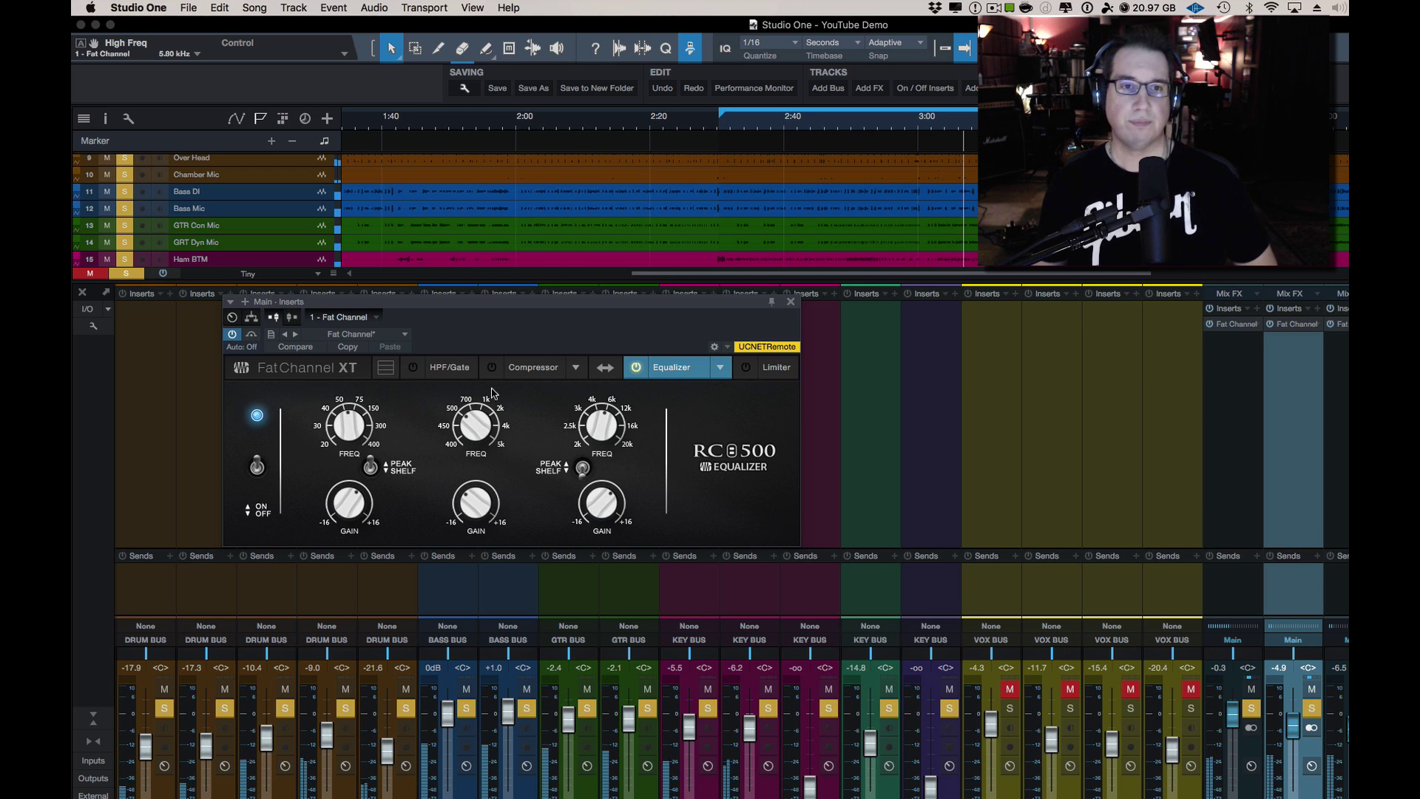
Step: Compare the mix with the Main equalizer off and on, and set low frequency to about 62.6 Hz and high gain to about 4.6 dB
click(254, 471)
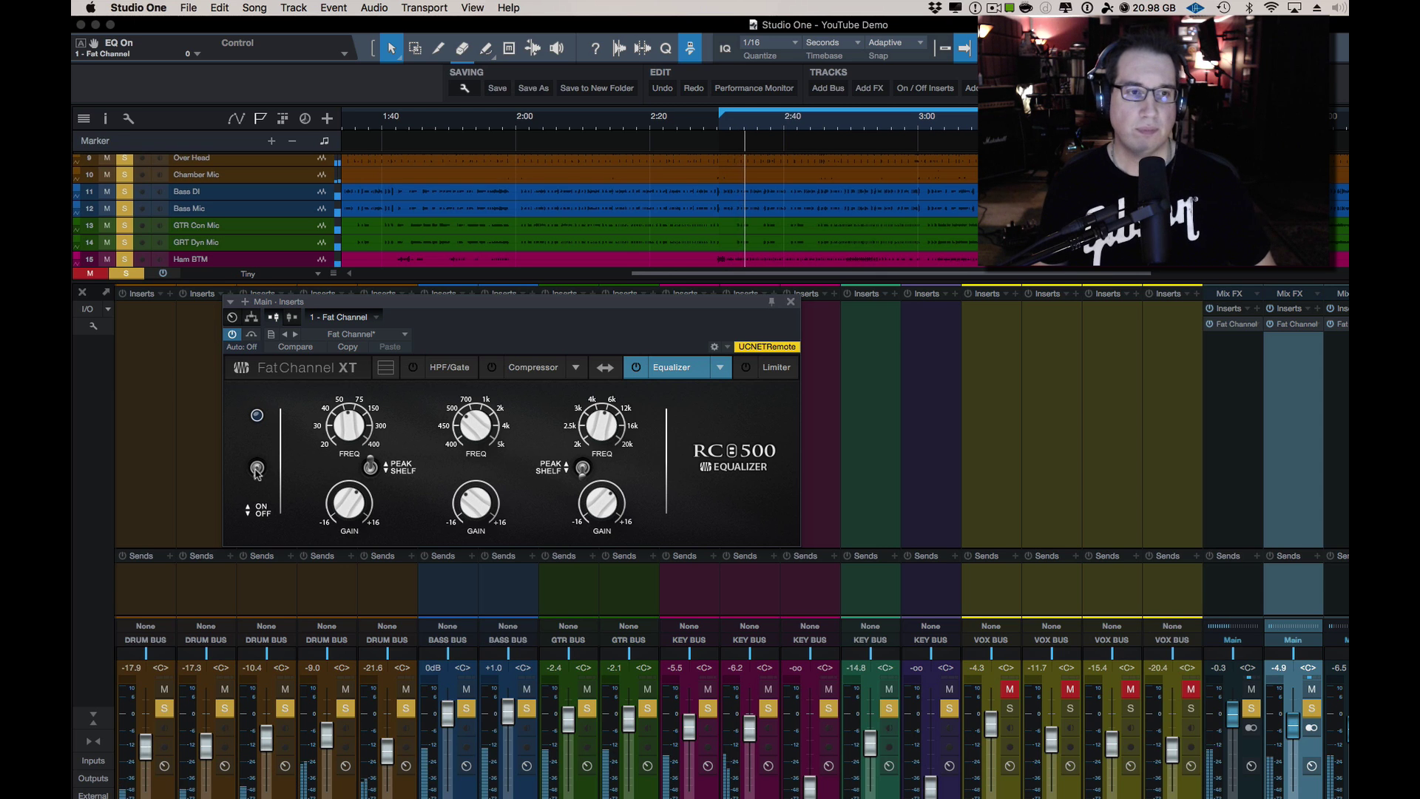
click(256, 469)
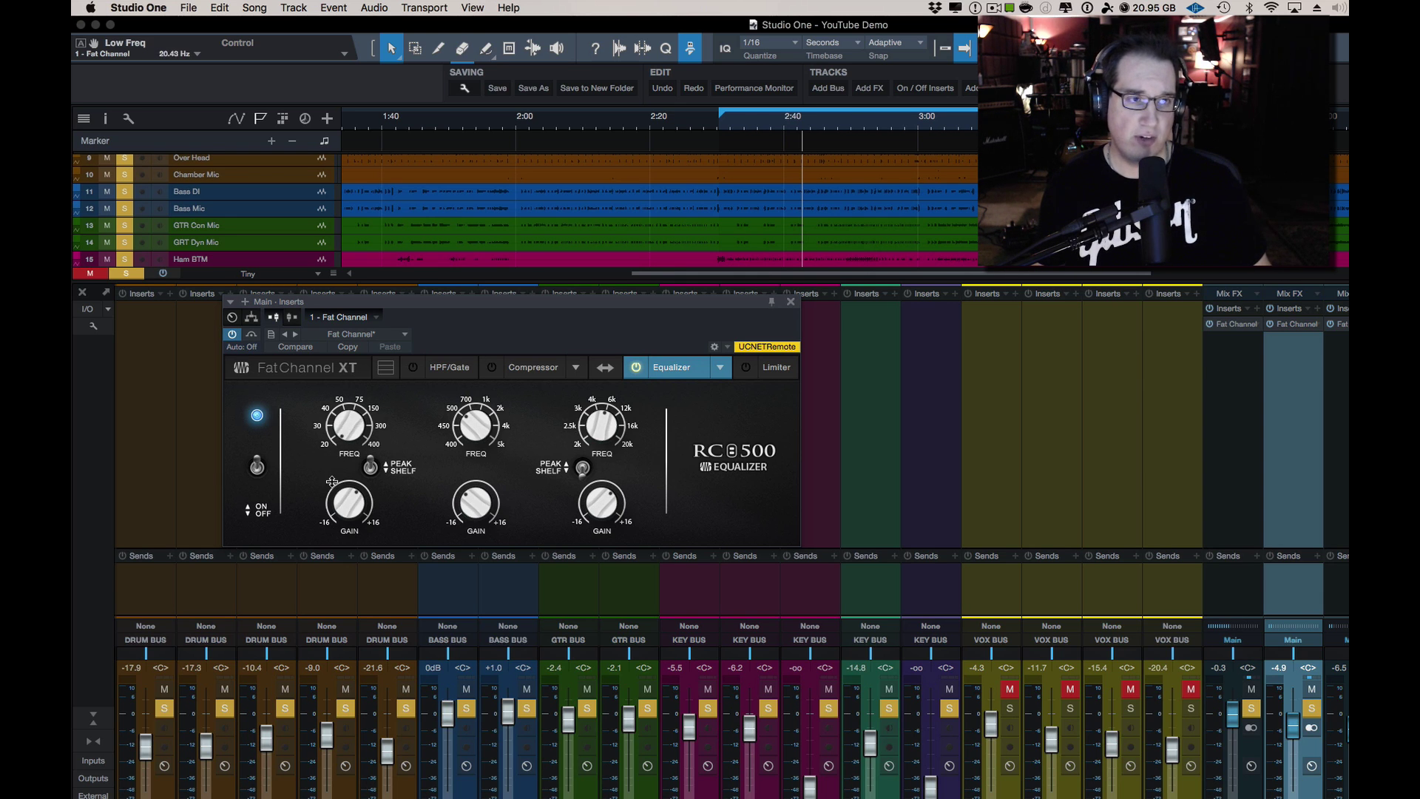
drag(319, 442, 326, 387)
drag(314, 471, 303, 384)
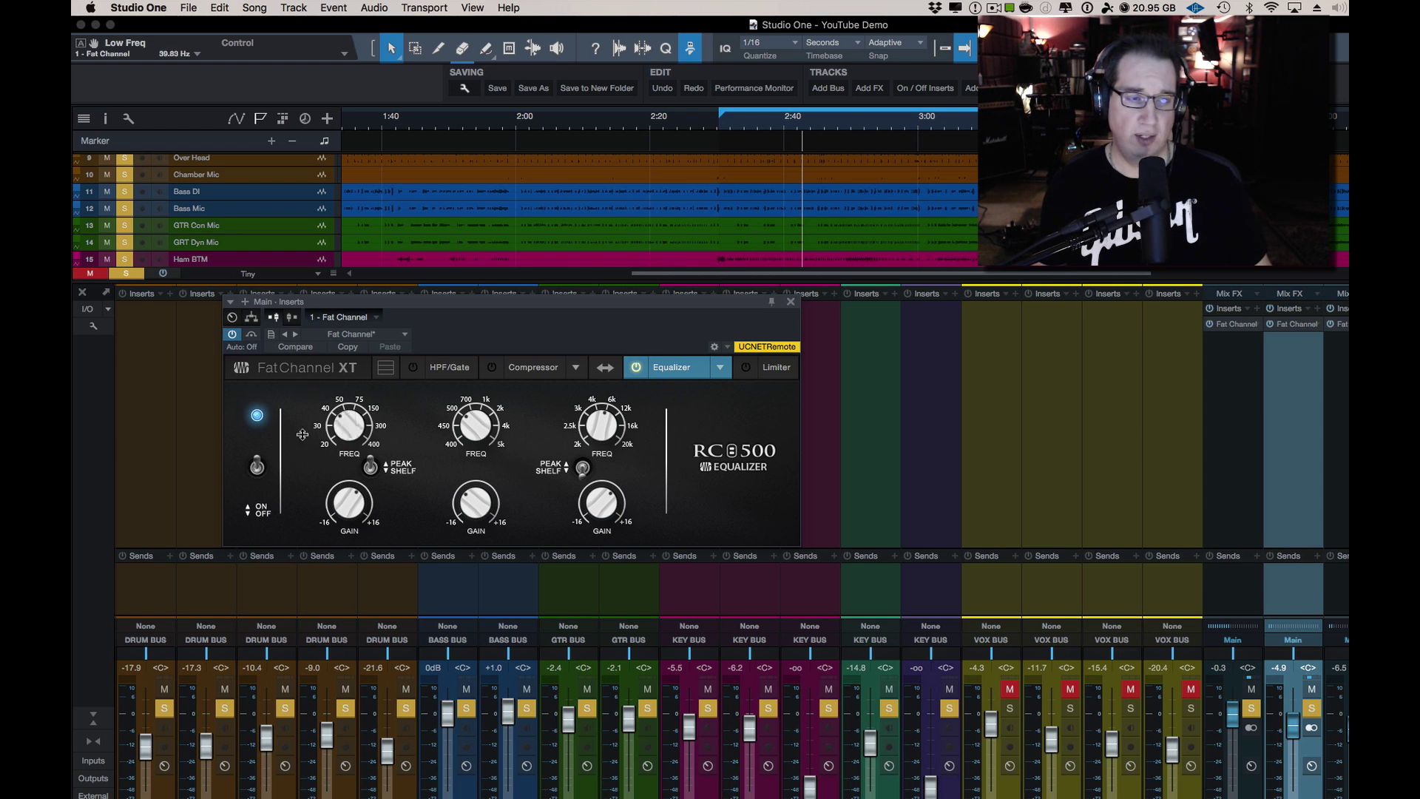
drag(307, 458, 299, 402)
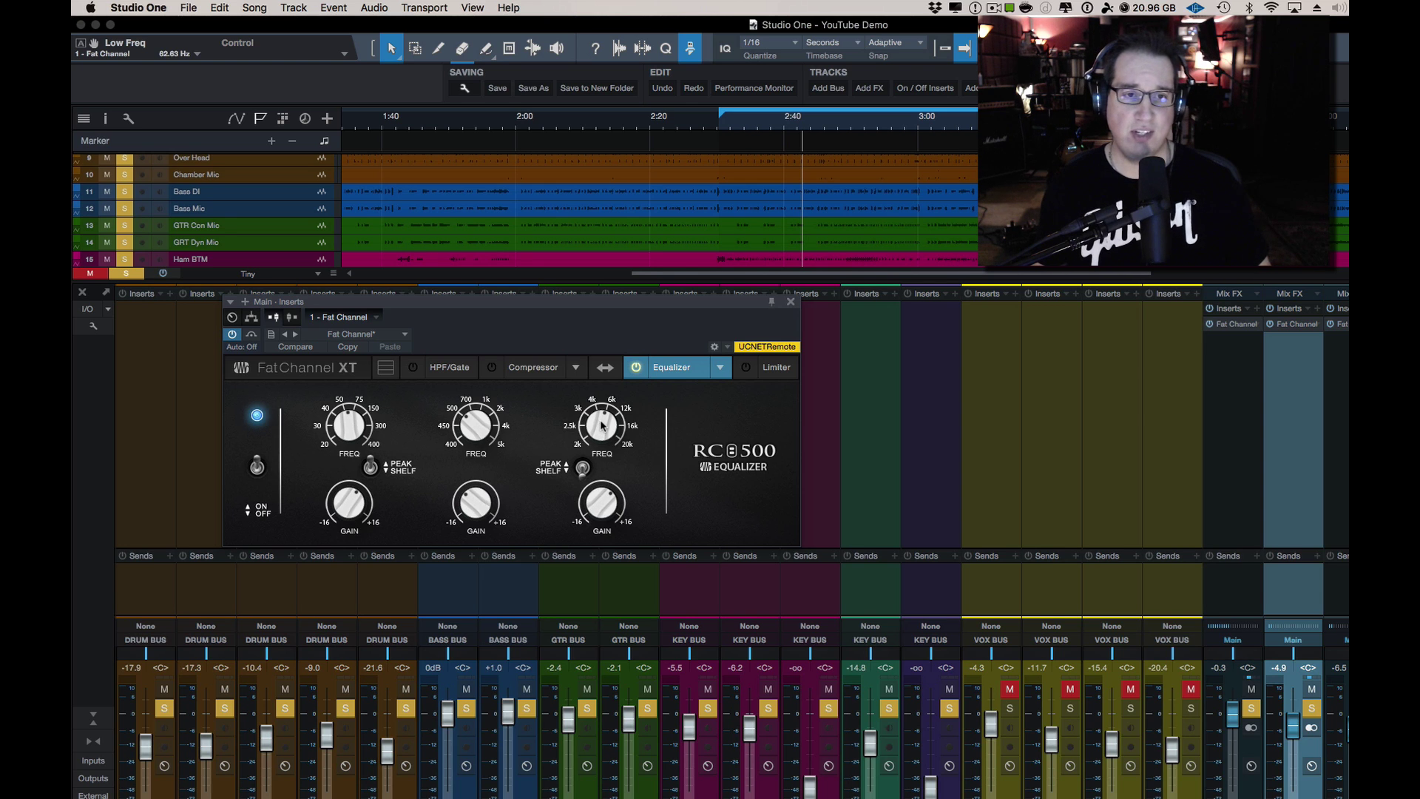
click(599, 505)
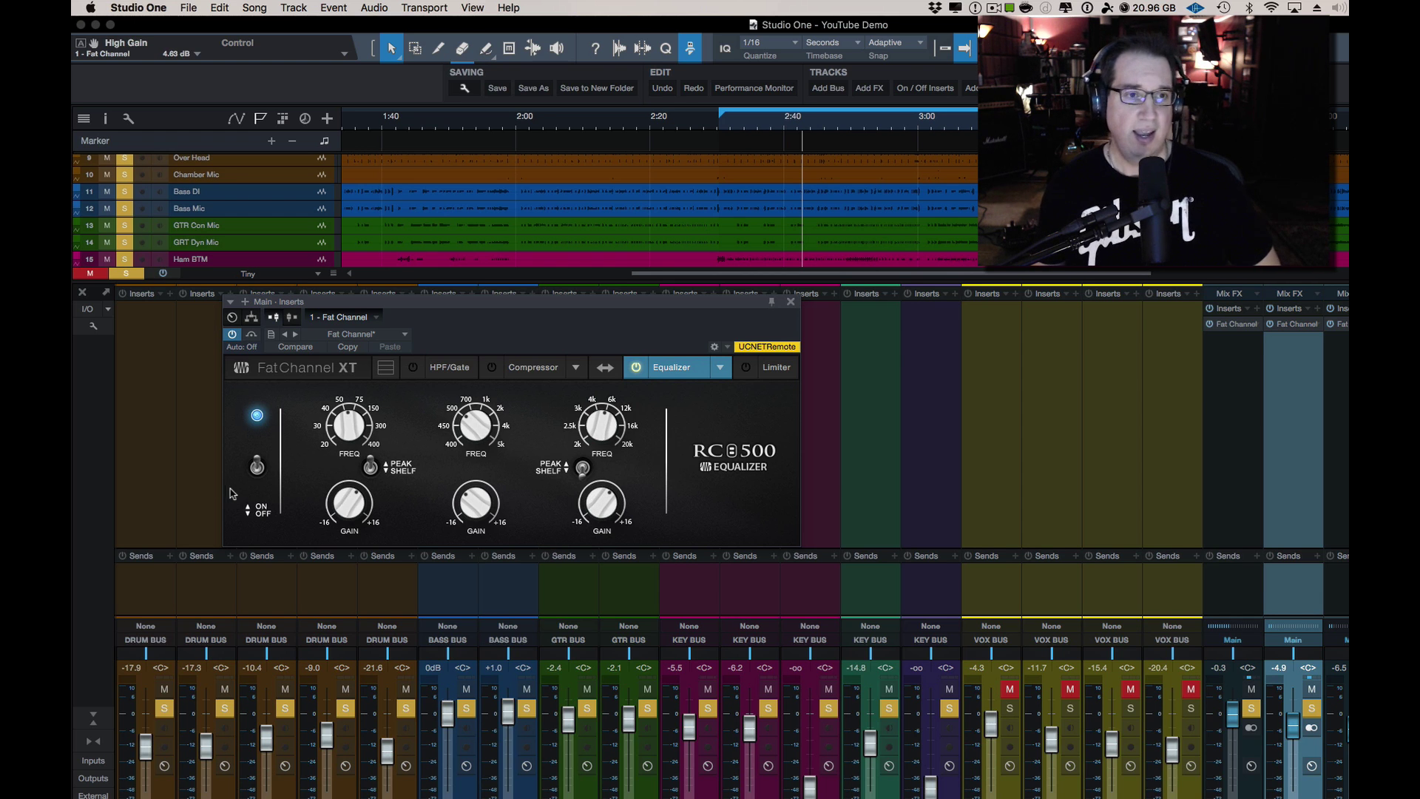
Step: Toggle the Main equalizer for another comparison, leave it switched off, and close the plug-in window
click(256, 468)
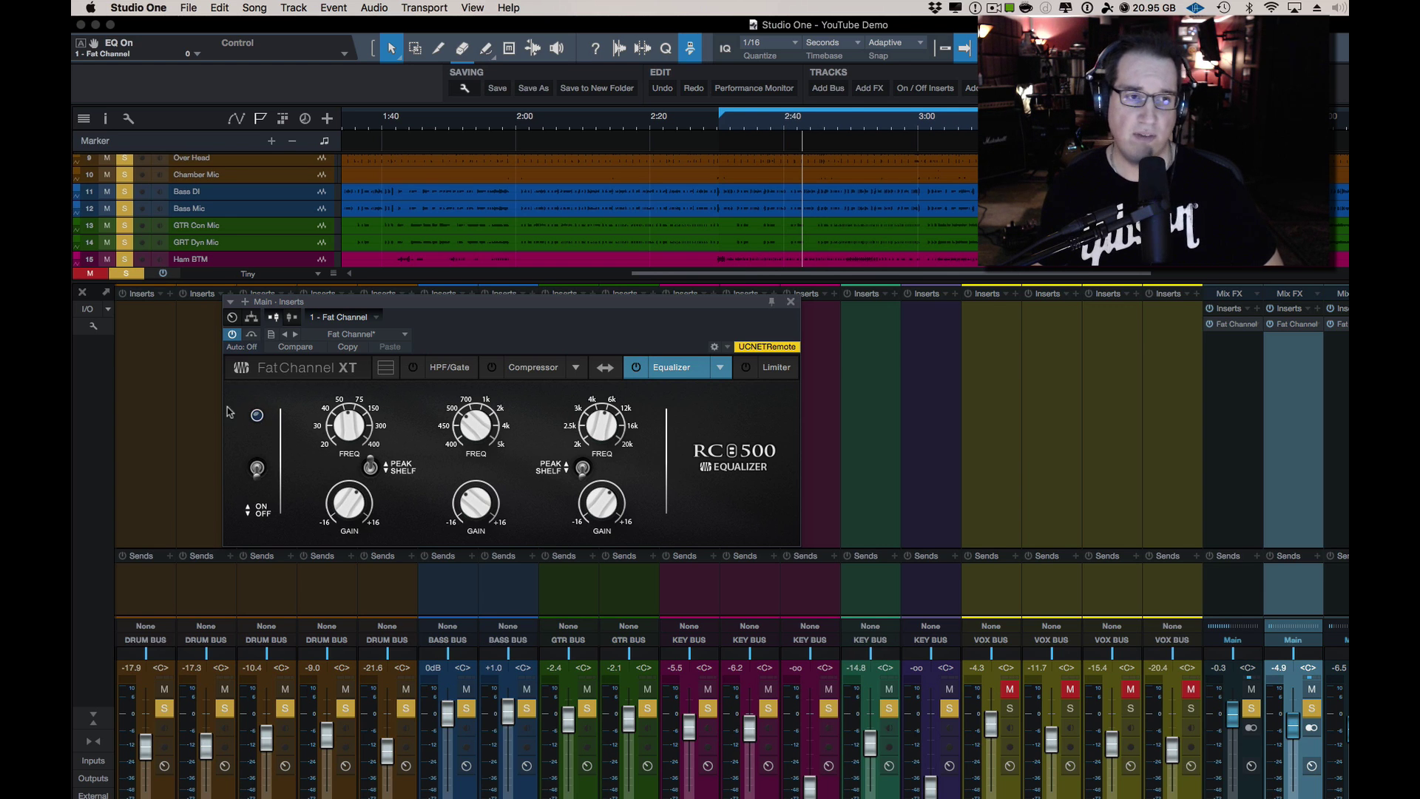
click(256, 474)
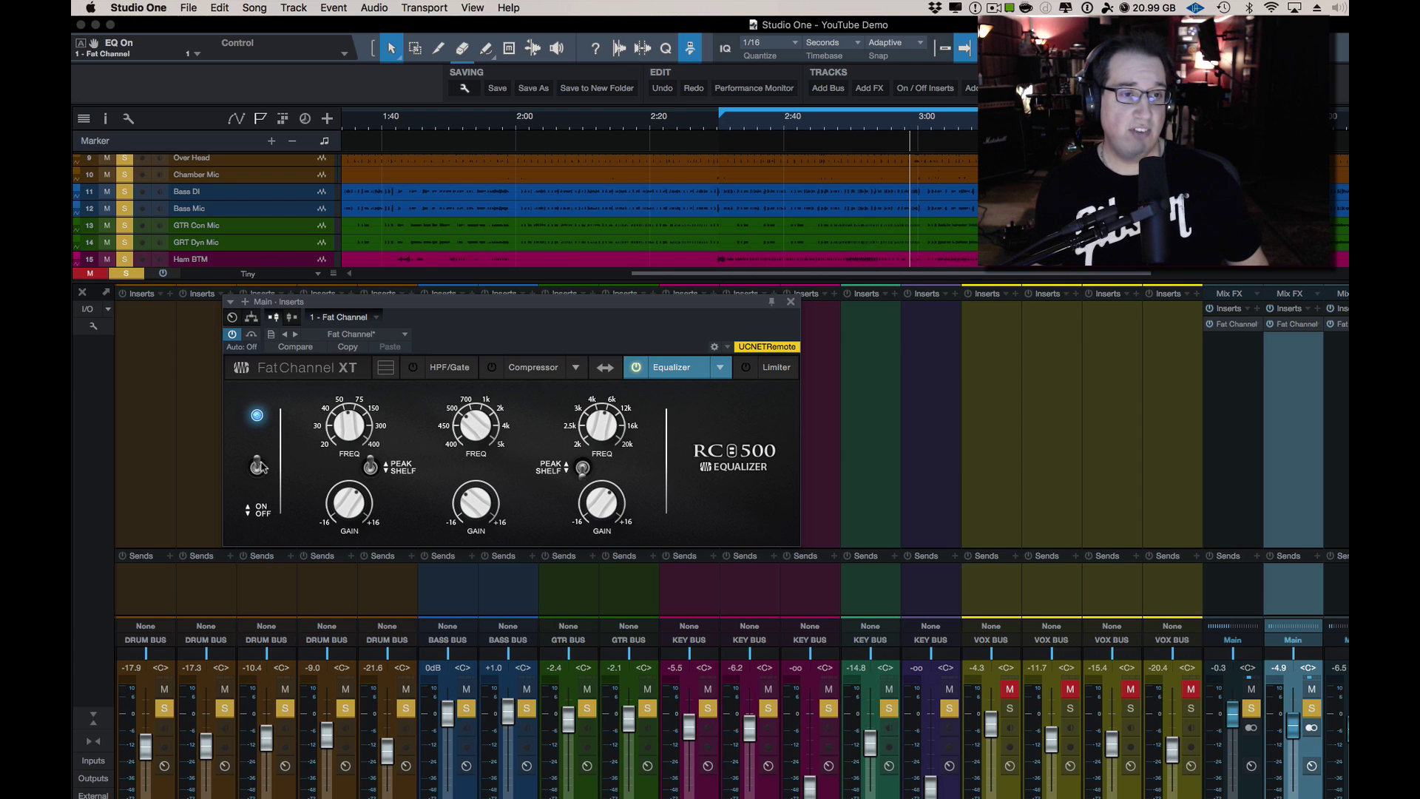
click(791, 302)
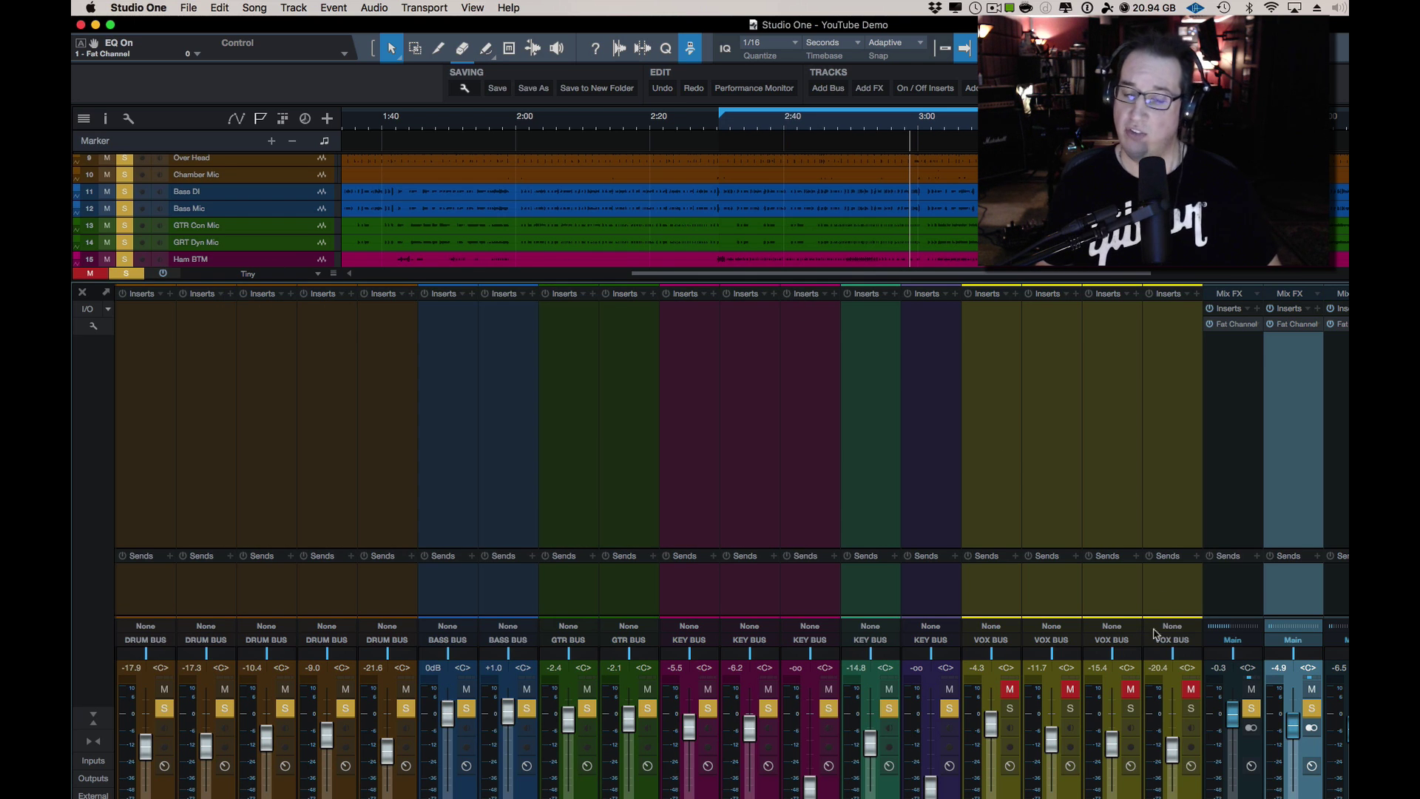
Step: Mute the bass, guitar and key channels, and play the drums from the loop start near 2:30
click(1311, 692)
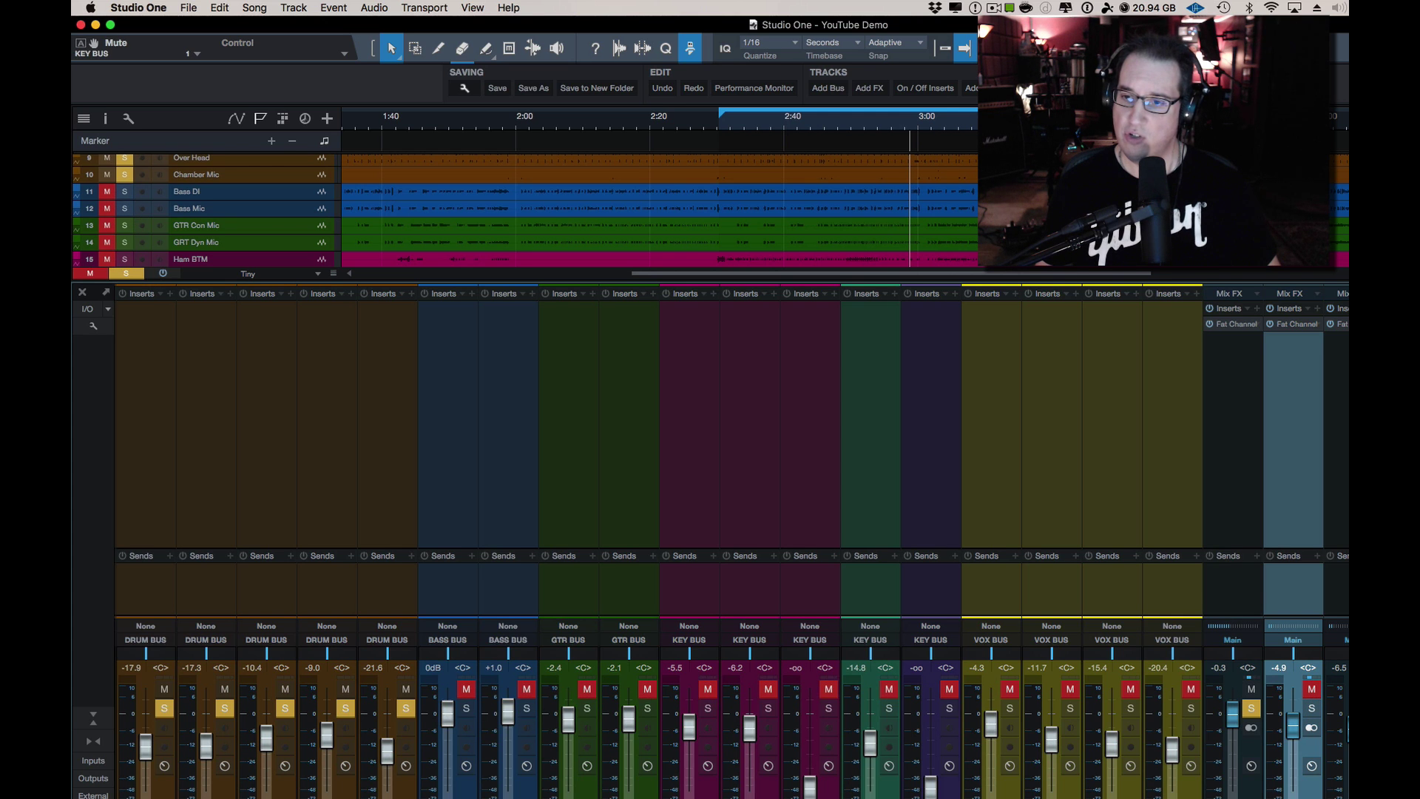
click(729, 132)
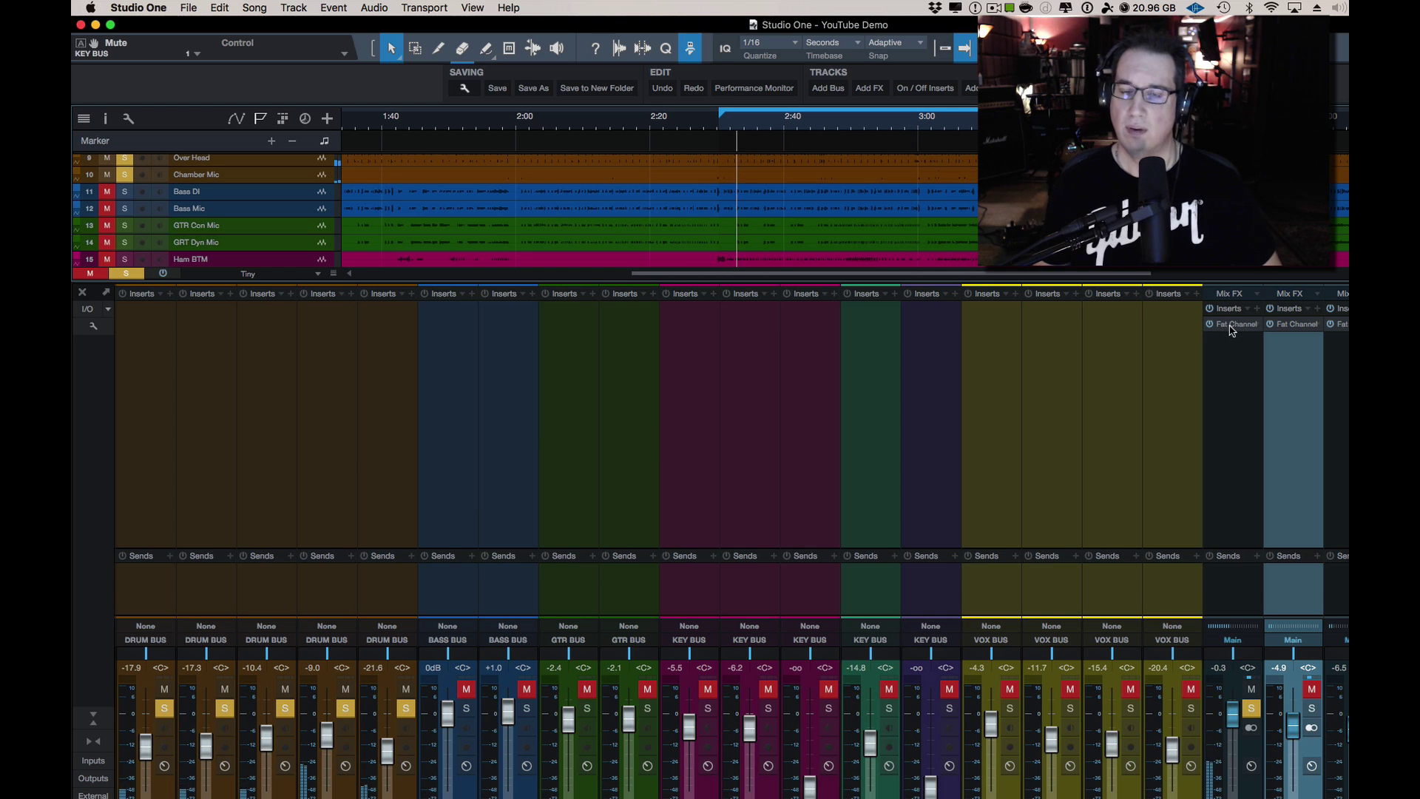
Step: Open the drum bus's Fat Channel insert and position its window over the mixer
click(1232, 326)
click(551, 309)
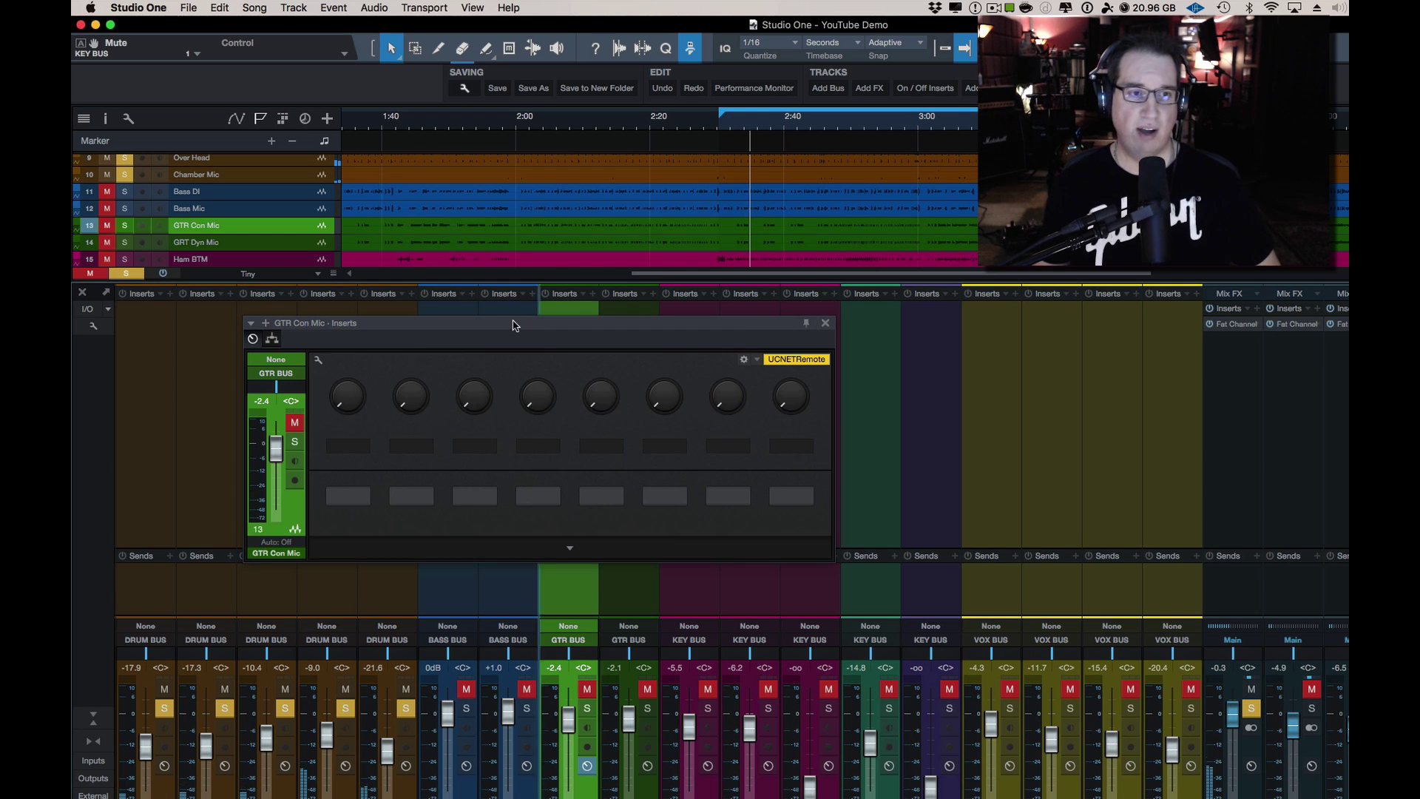
click(1240, 330)
drag(608, 324, 614, 349)
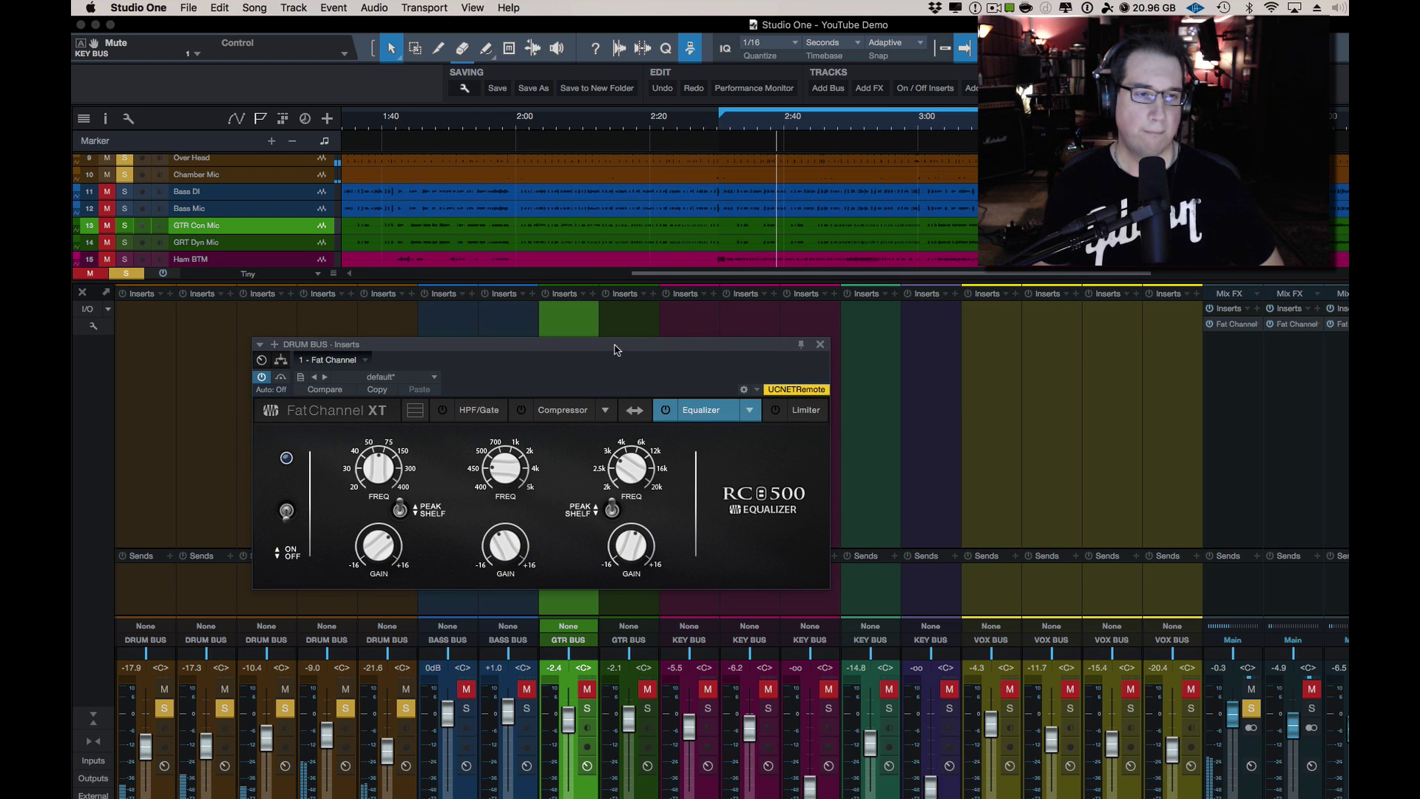
Step: Switch on the drum bus equalizer, boost its low gain and lower its low frequency
click(286, 512)
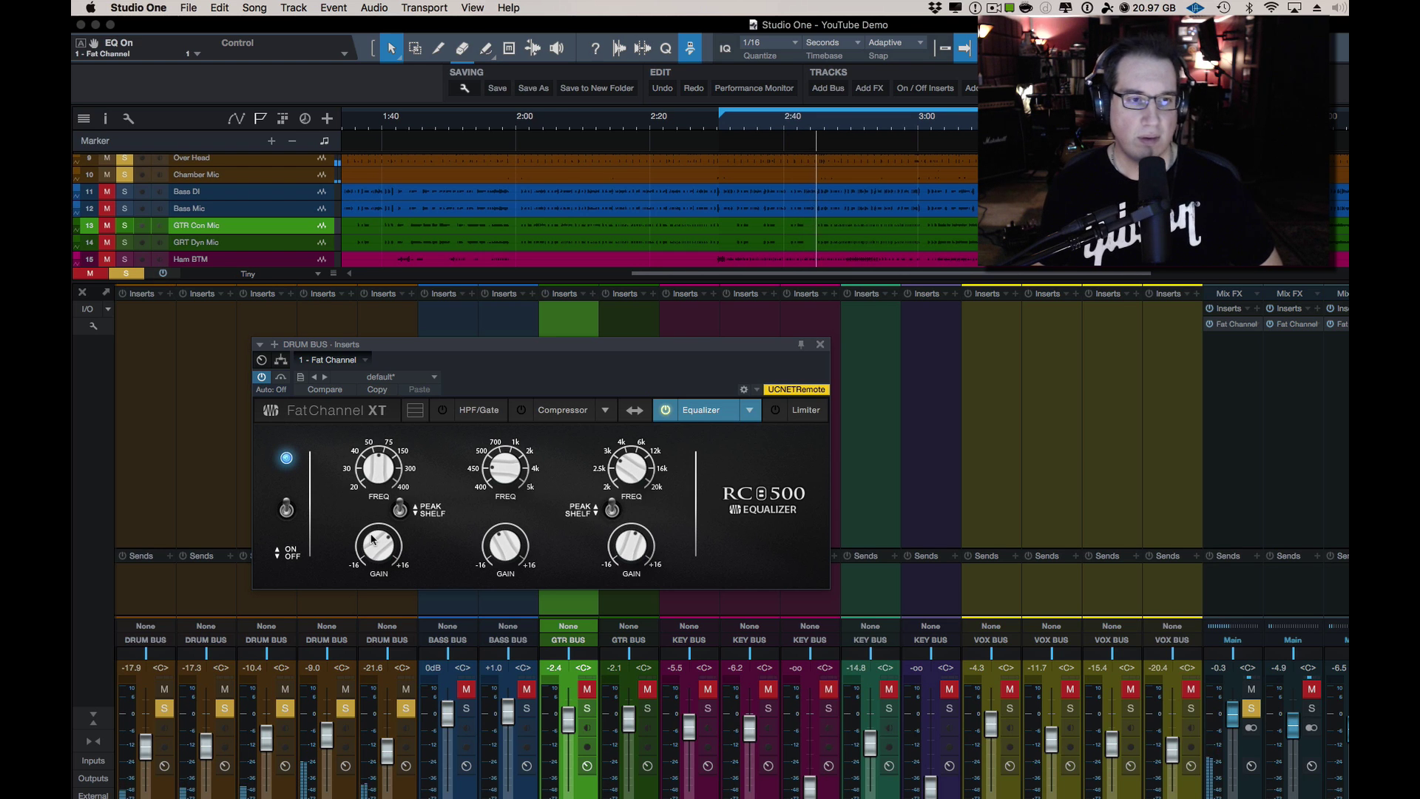
drag(376, 542, 377, 531)
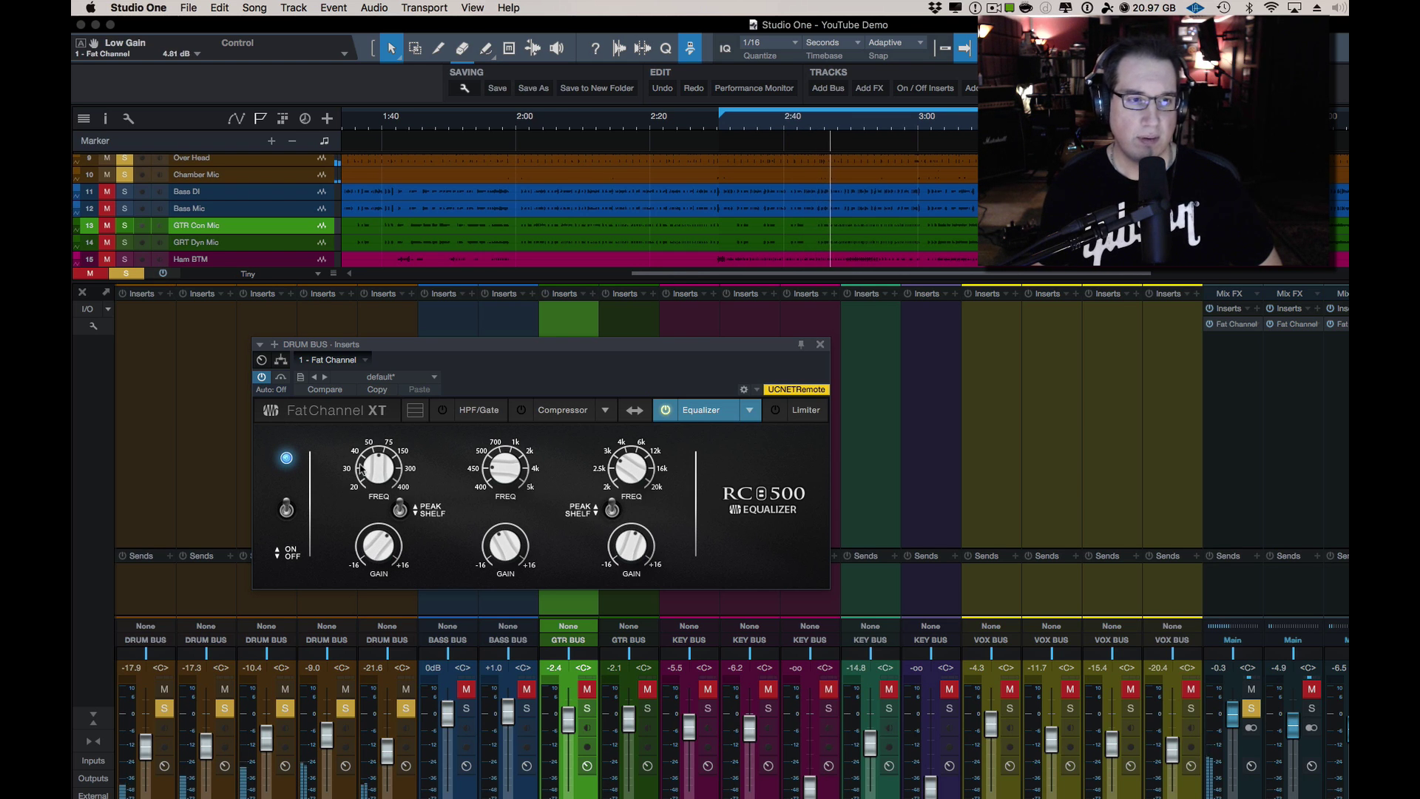
mouse_move(372, 467)
mouse_down()
mouse_move(361, 475)
mouse_move(361, 445)
mouse_move(358, 458)
mouse_up()
mouse_move(362, 549)
mouse_down()
mouse_move(361, 527)
mouse_move(360, 542)
mouse_up()
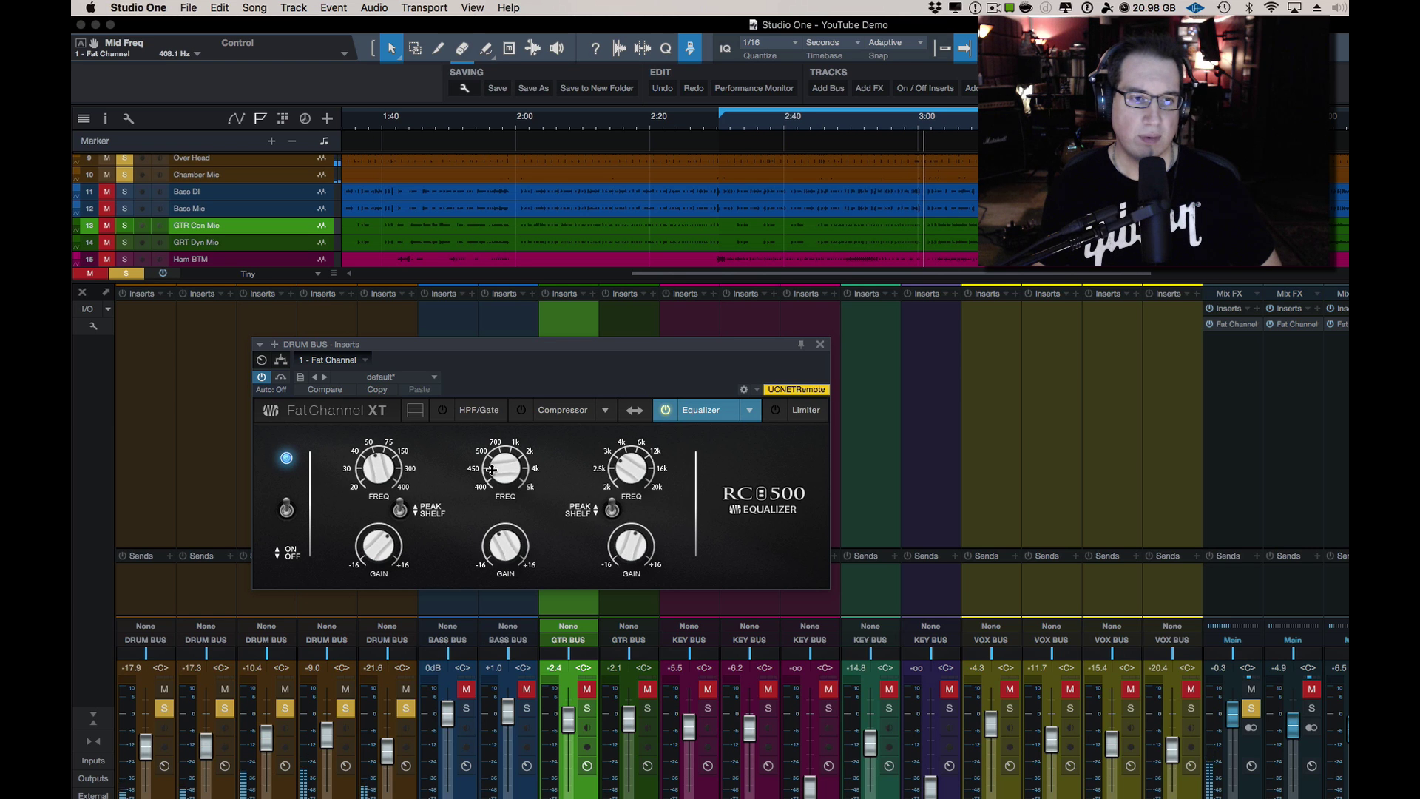
Step: Set the drum bus mid band to about -3 dB at about 406.5 Hz and the high gain to about 1.7 dB
drag(501, 548, 487, 456)
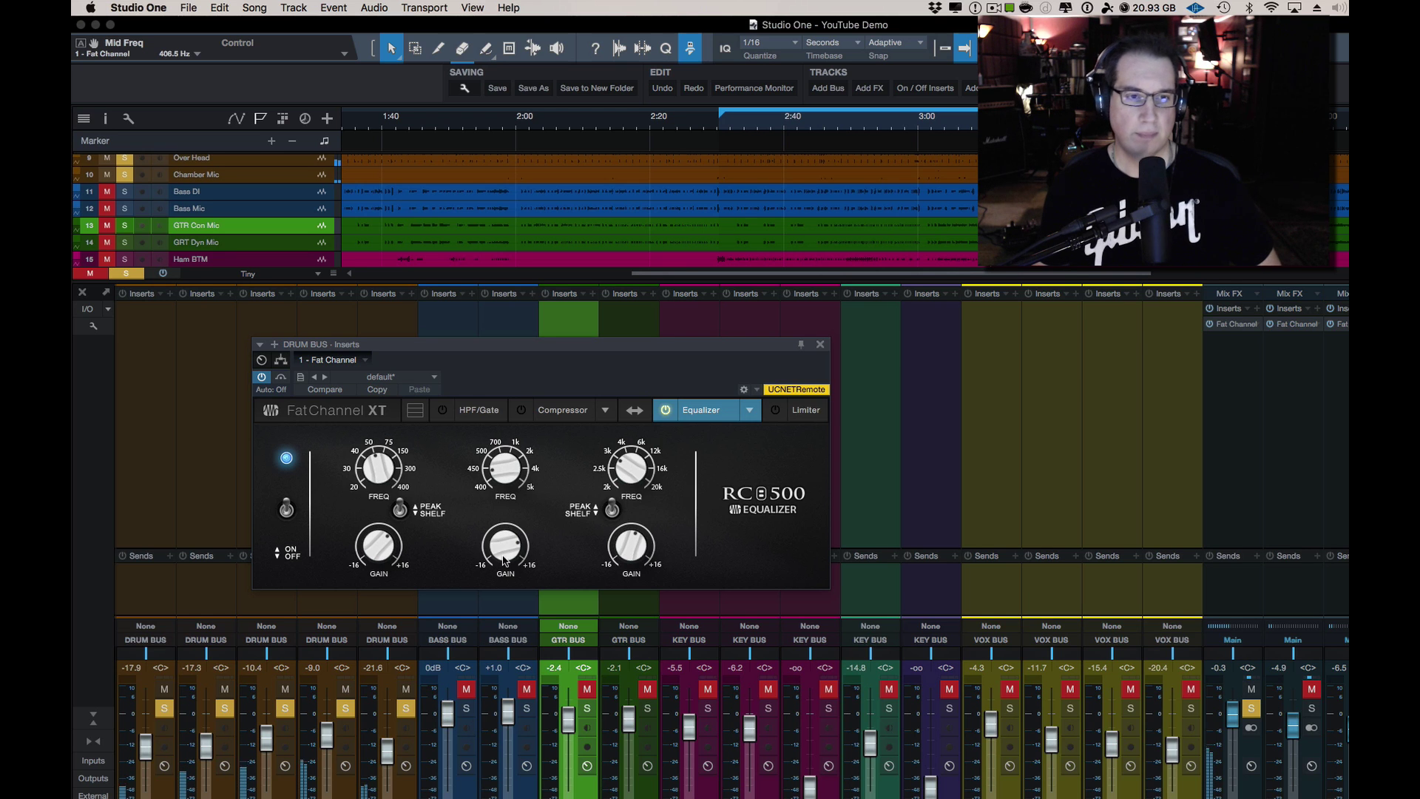
drag(503, 545, 494, 588)
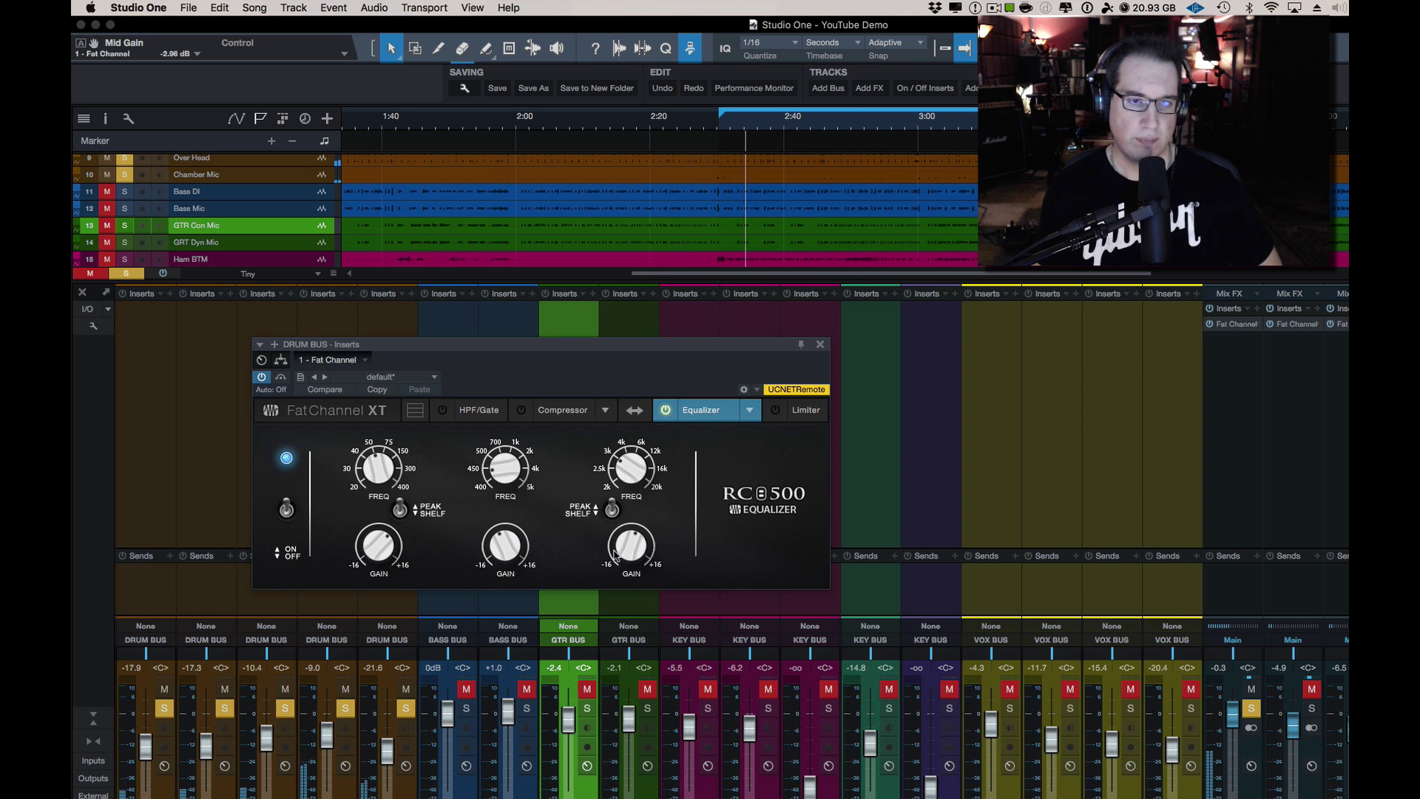
mouse_move(618, 545)
mouse_down()
mouse_move(622, 620)
mouse_move(625, 549)
mouse_move(611, 548)
mouse_up()
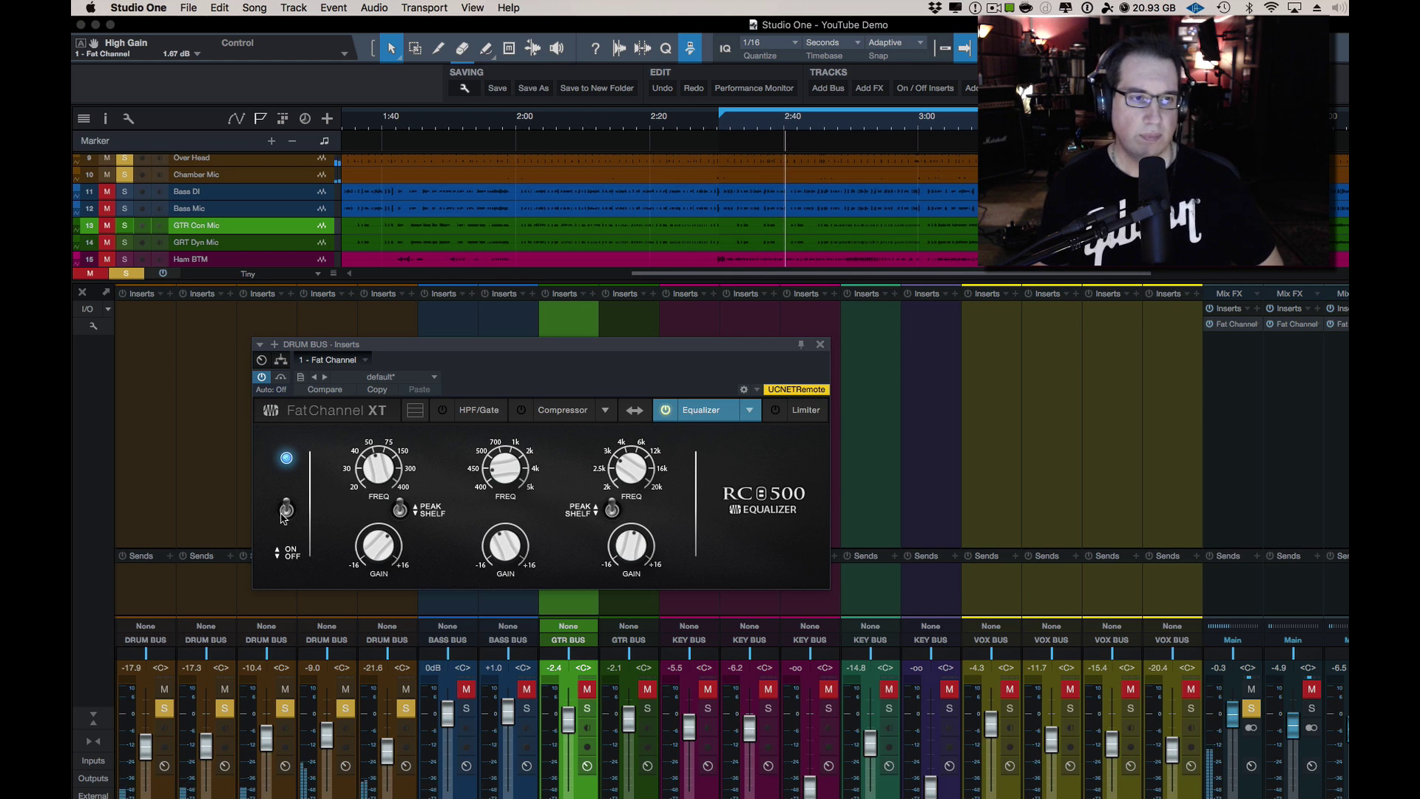
Step: Compare the drums with the equalizer off and on, and with the high band in peak and shelf modes
click(285, 510)
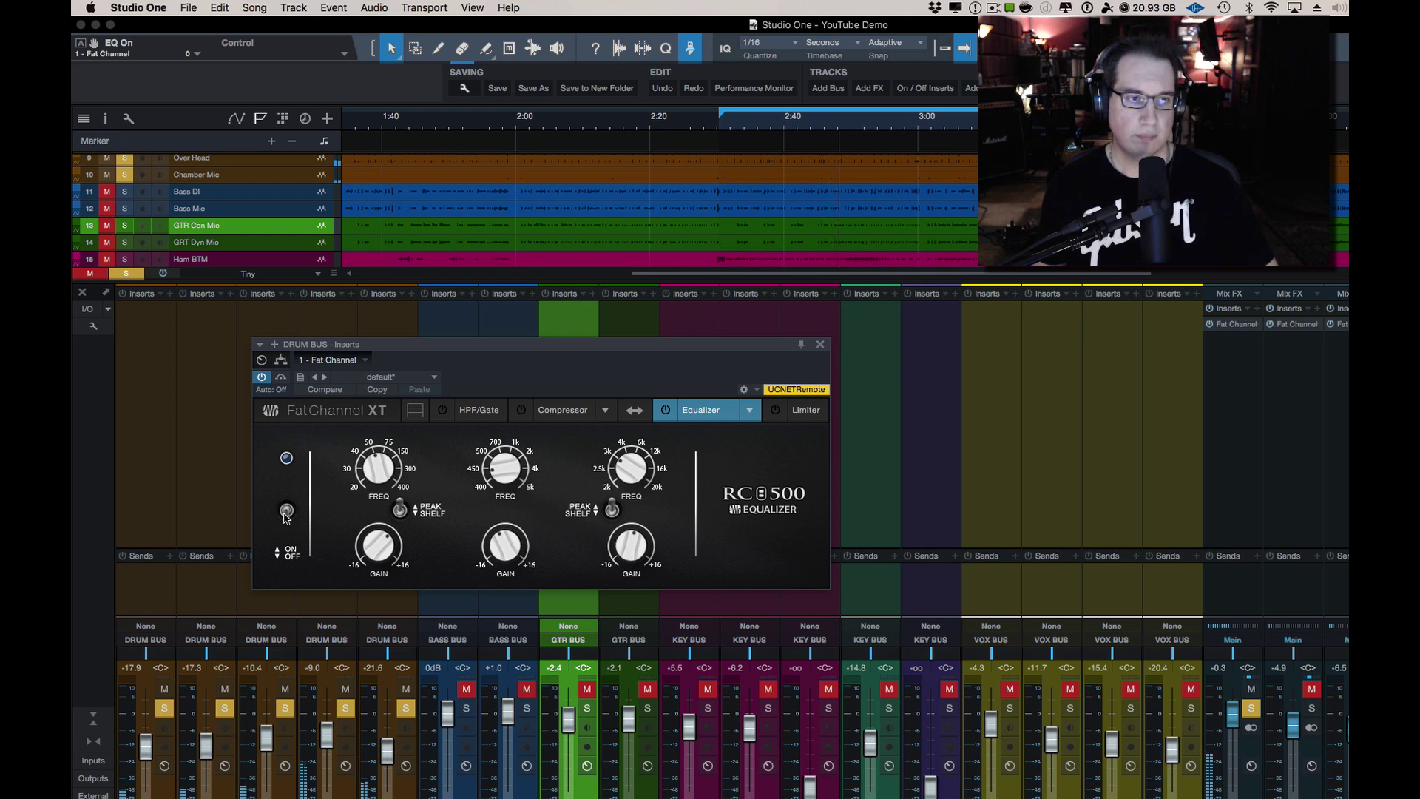
click(285, 512)
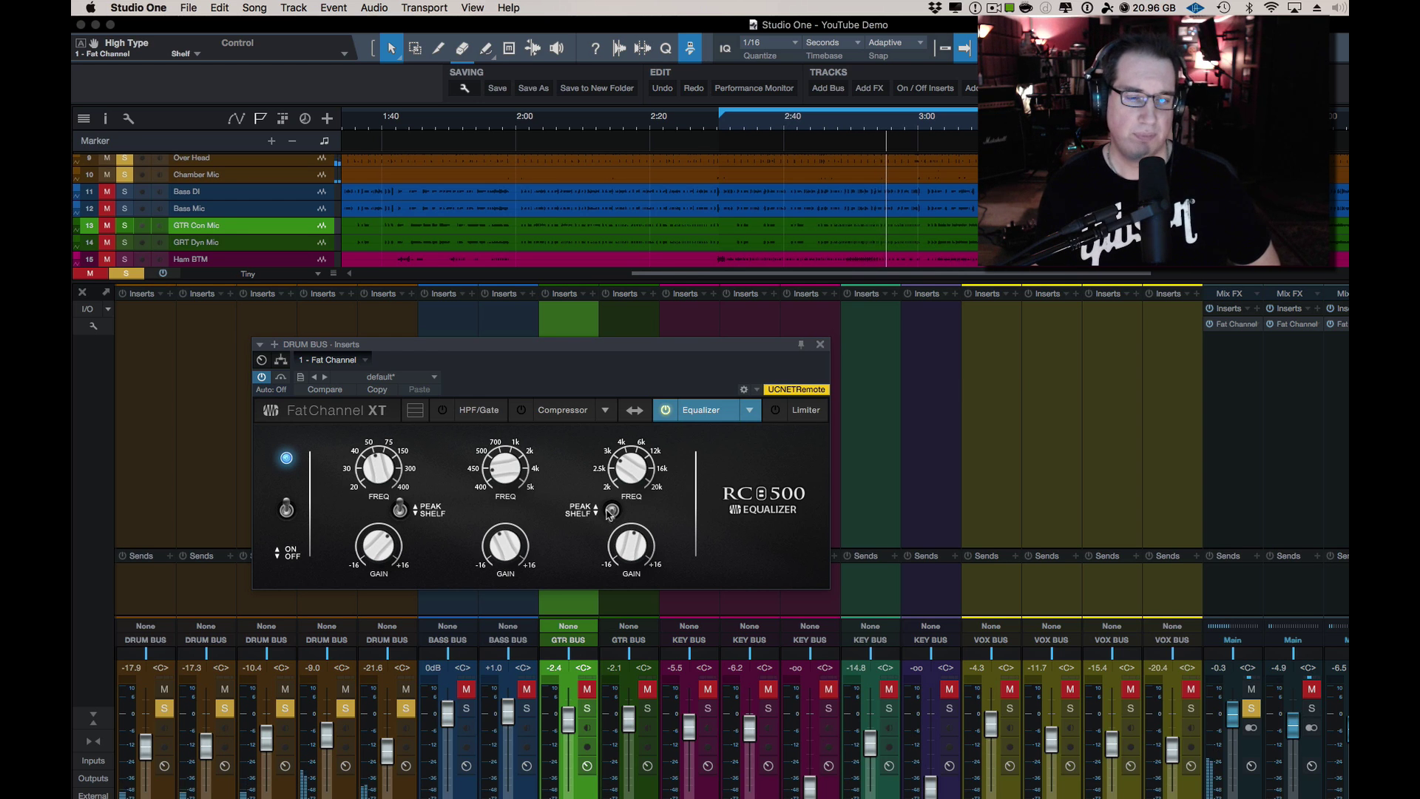
click(612, 510)
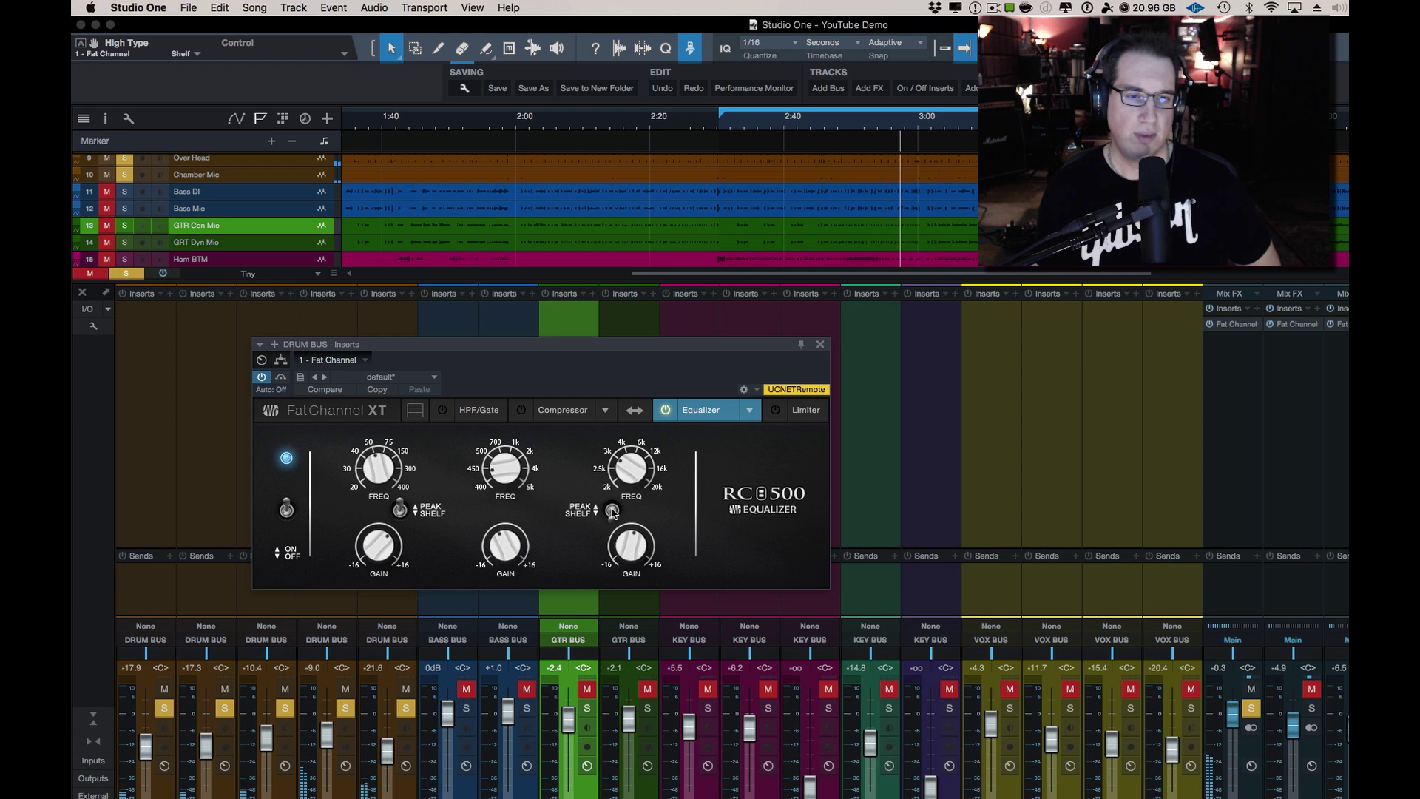
click(612, 510)
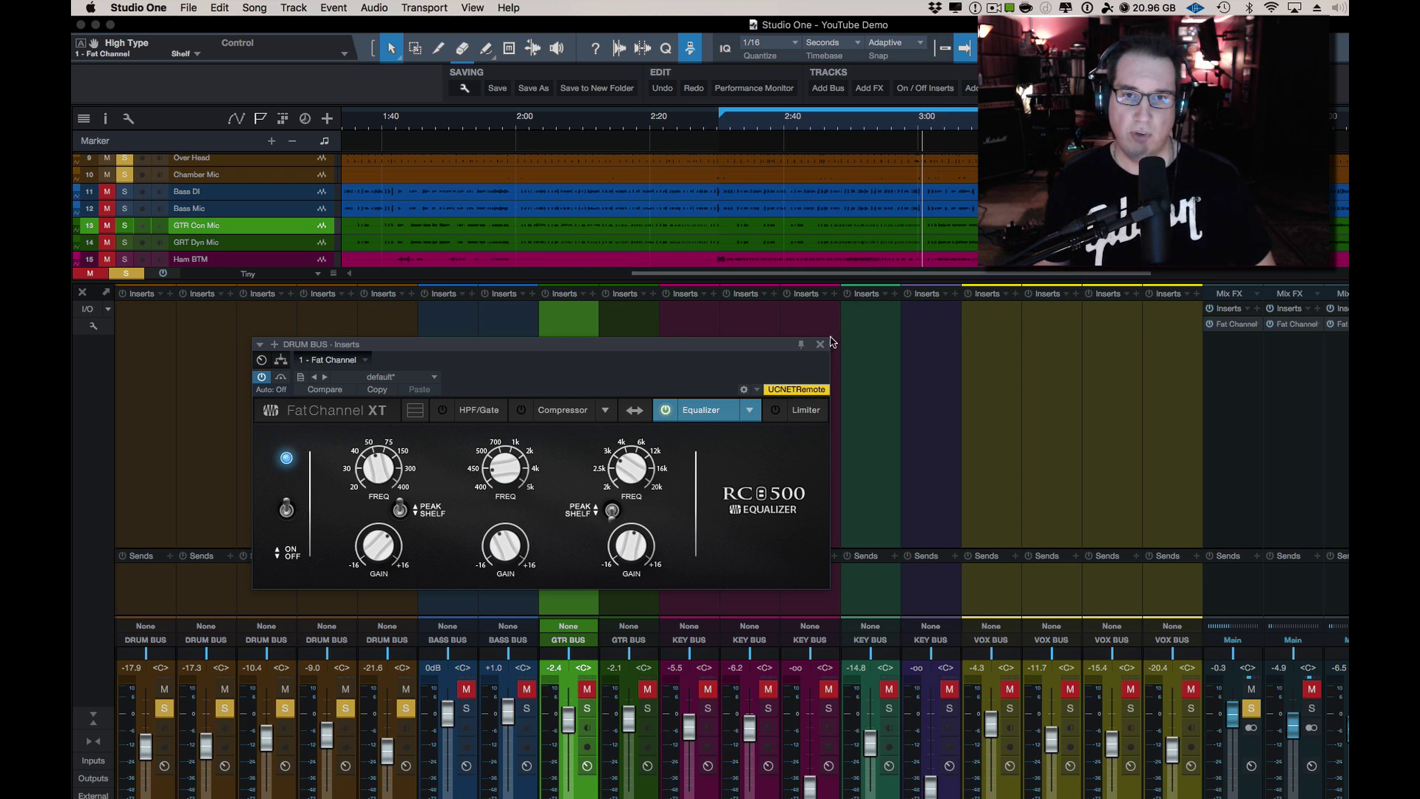
Step: Close the drum bus insert window, unmute the bass bus, and set the drum bus fader to -2.7 dB and the bass bus fader to -1.5 dB
click(821, 346)
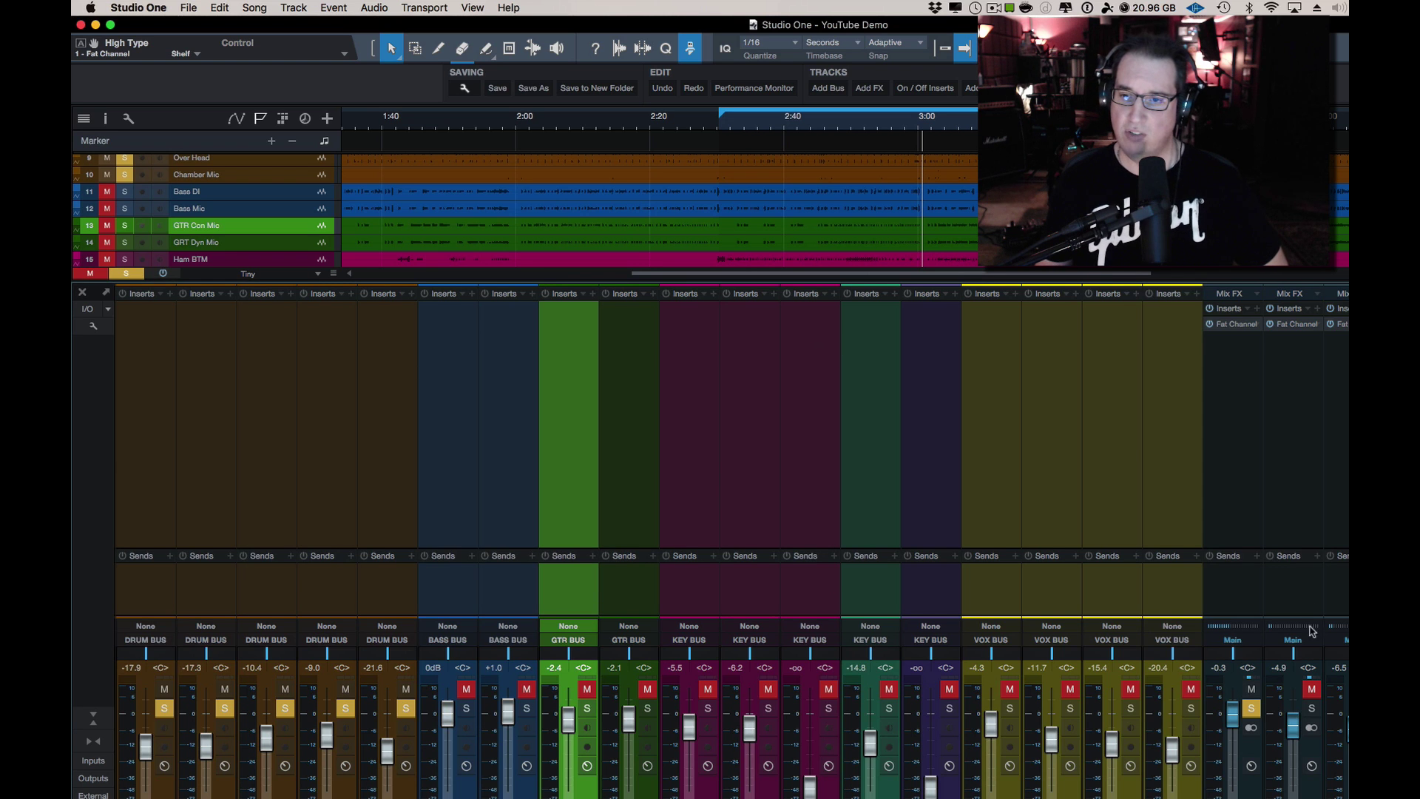
click(1309, 692)
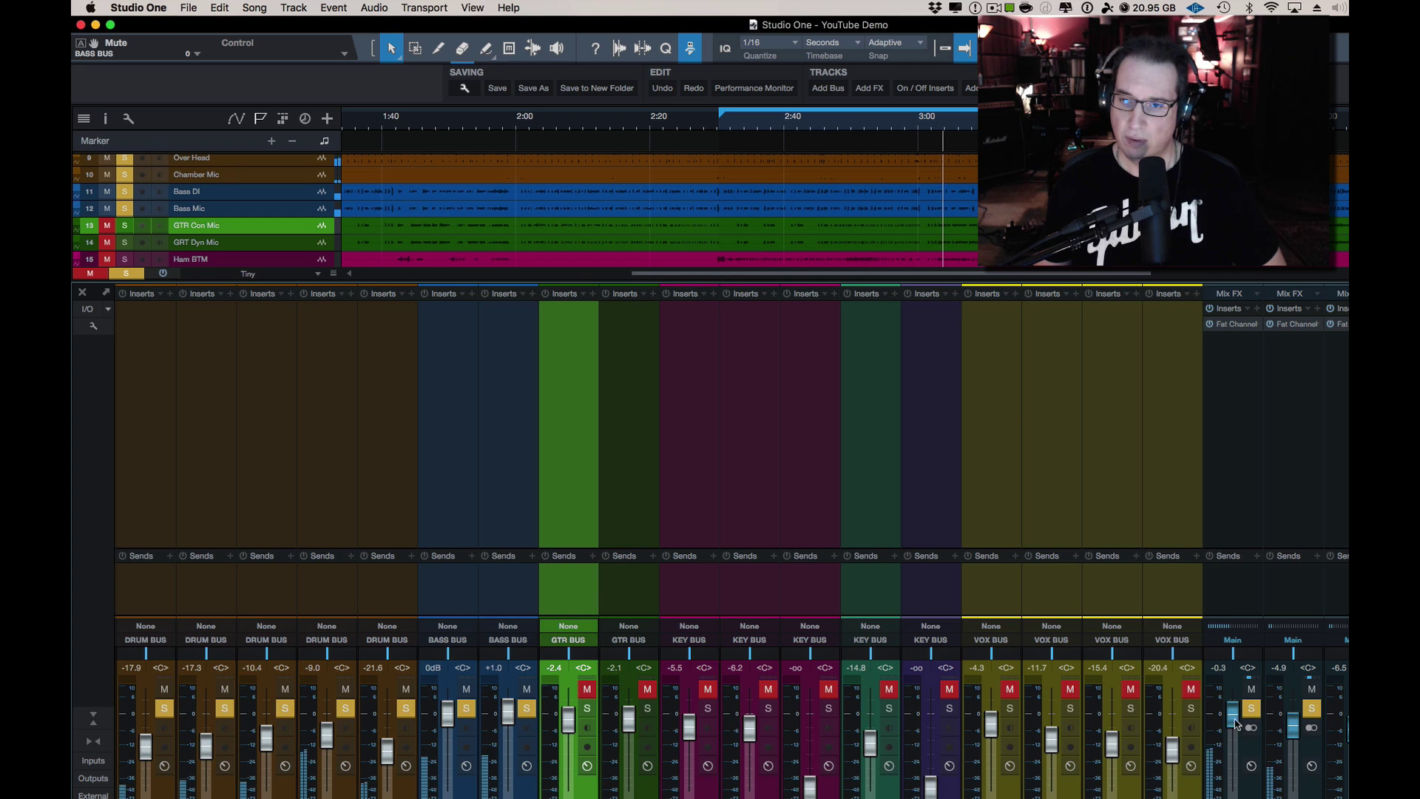
drag(1237, 723, 1293, 722)
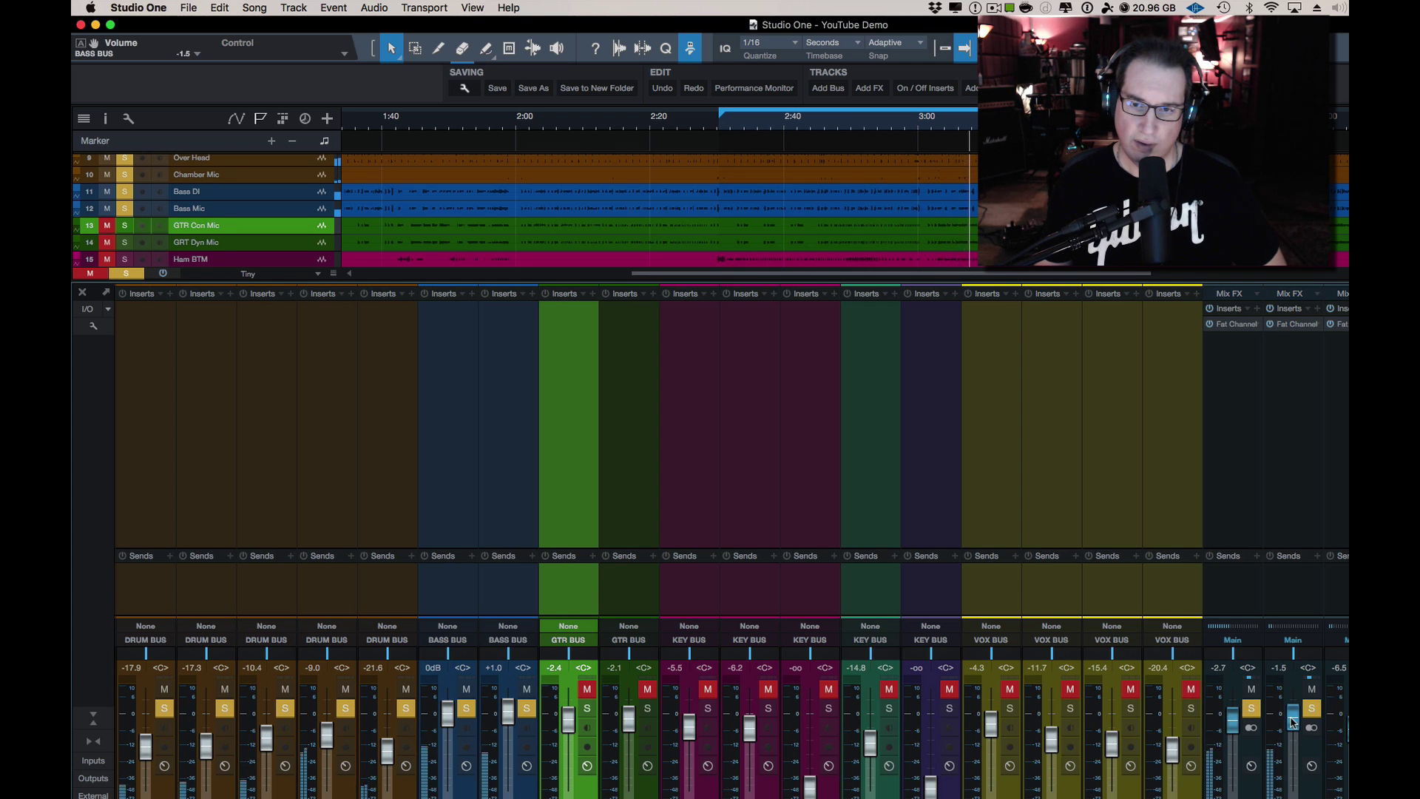
Step: Open the bass bus's Fat Channel insert, switch on its equalizer and set the low frequency to about 111.7 Hz
click(1207, 321)
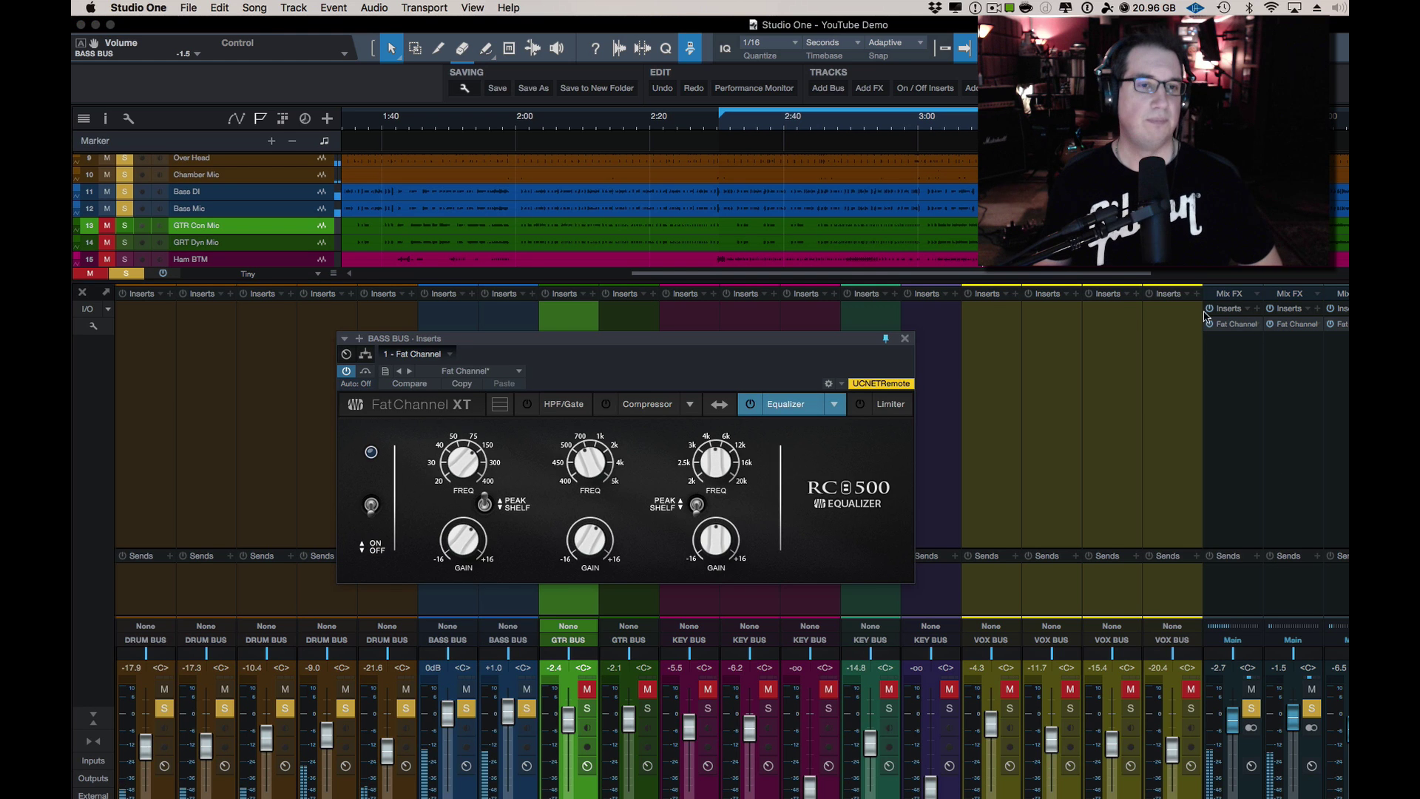
drag(482, 341, 446, 351)
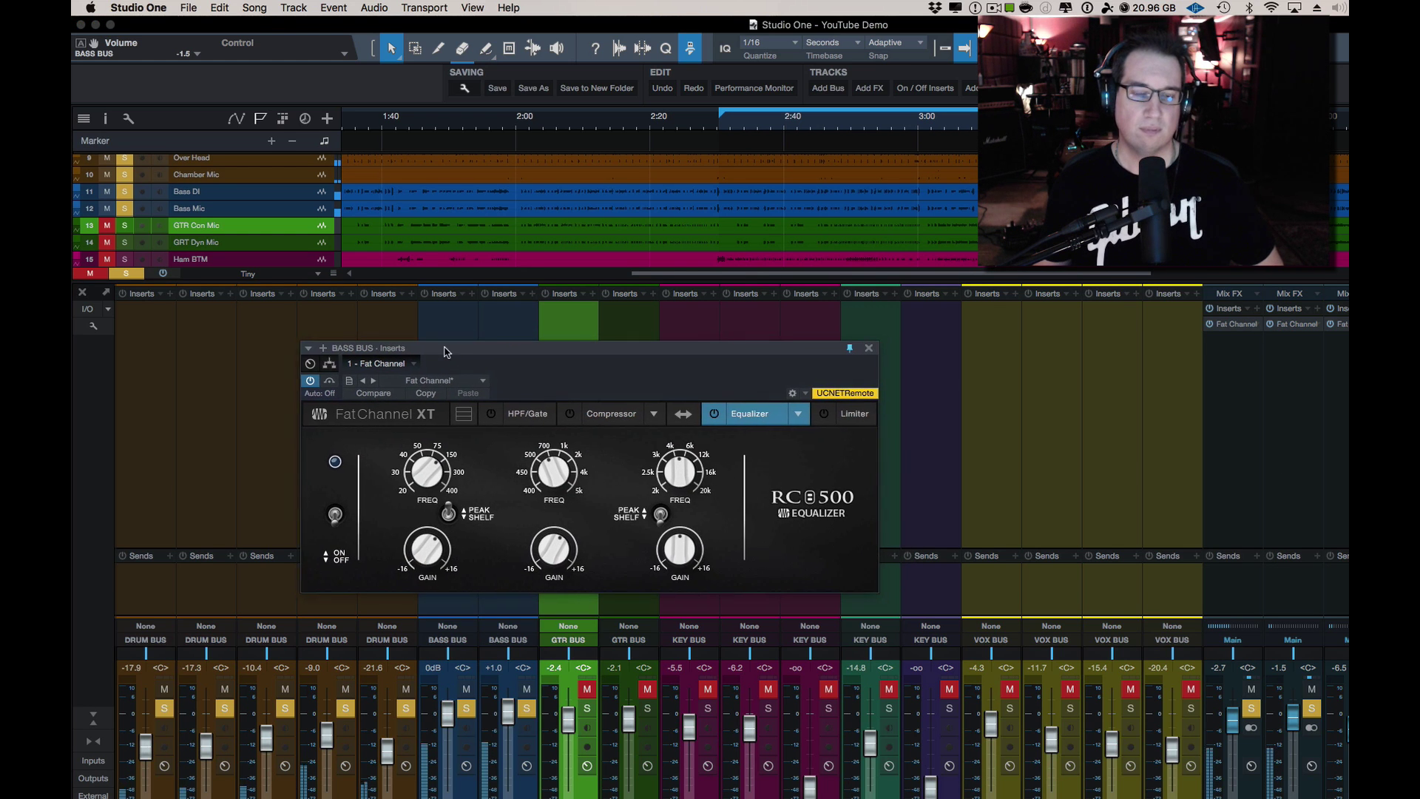
click(335, 514)
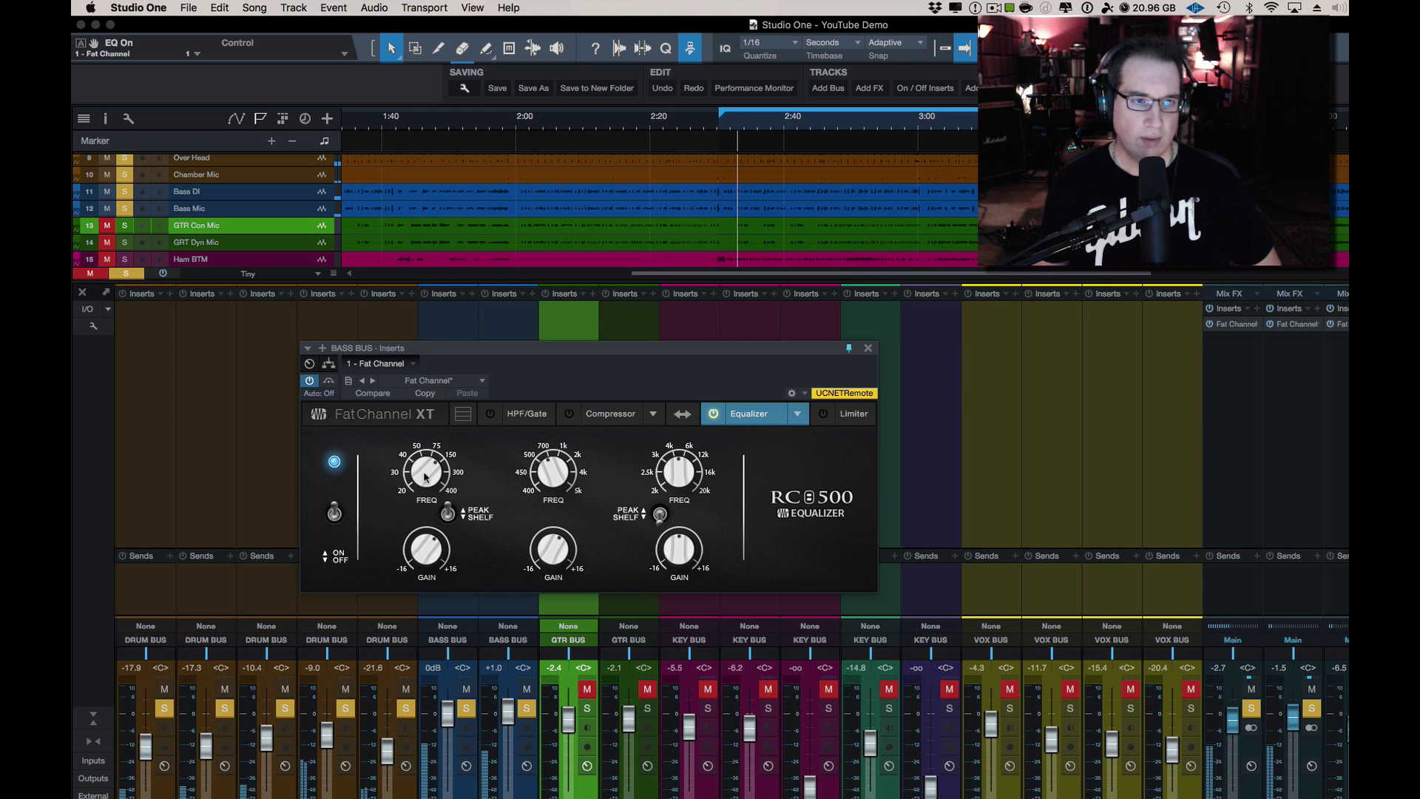
drag(422, 470, 422, 457)
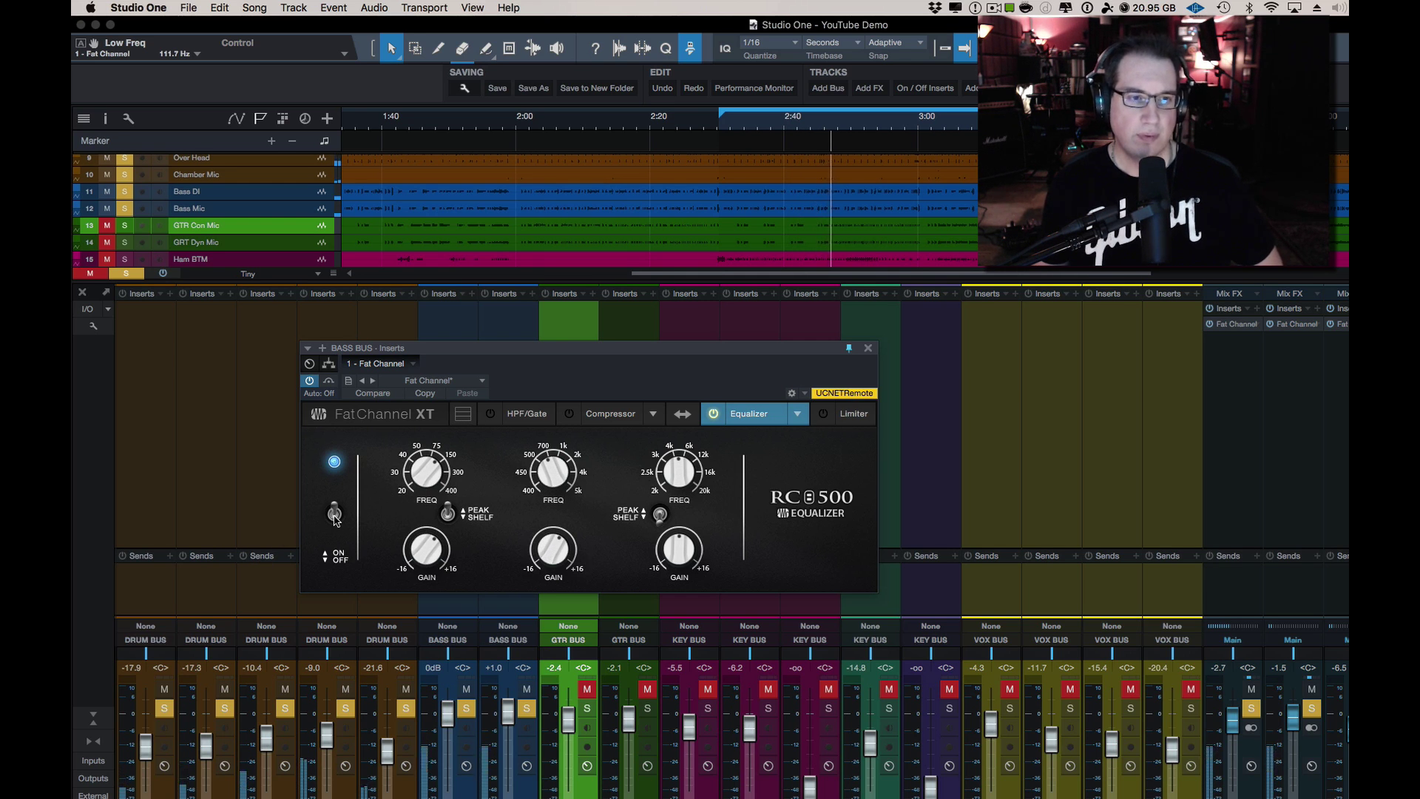
Step: Compare the drums and bass with the bass bus equalizer off and on during playback
click(335, 518)
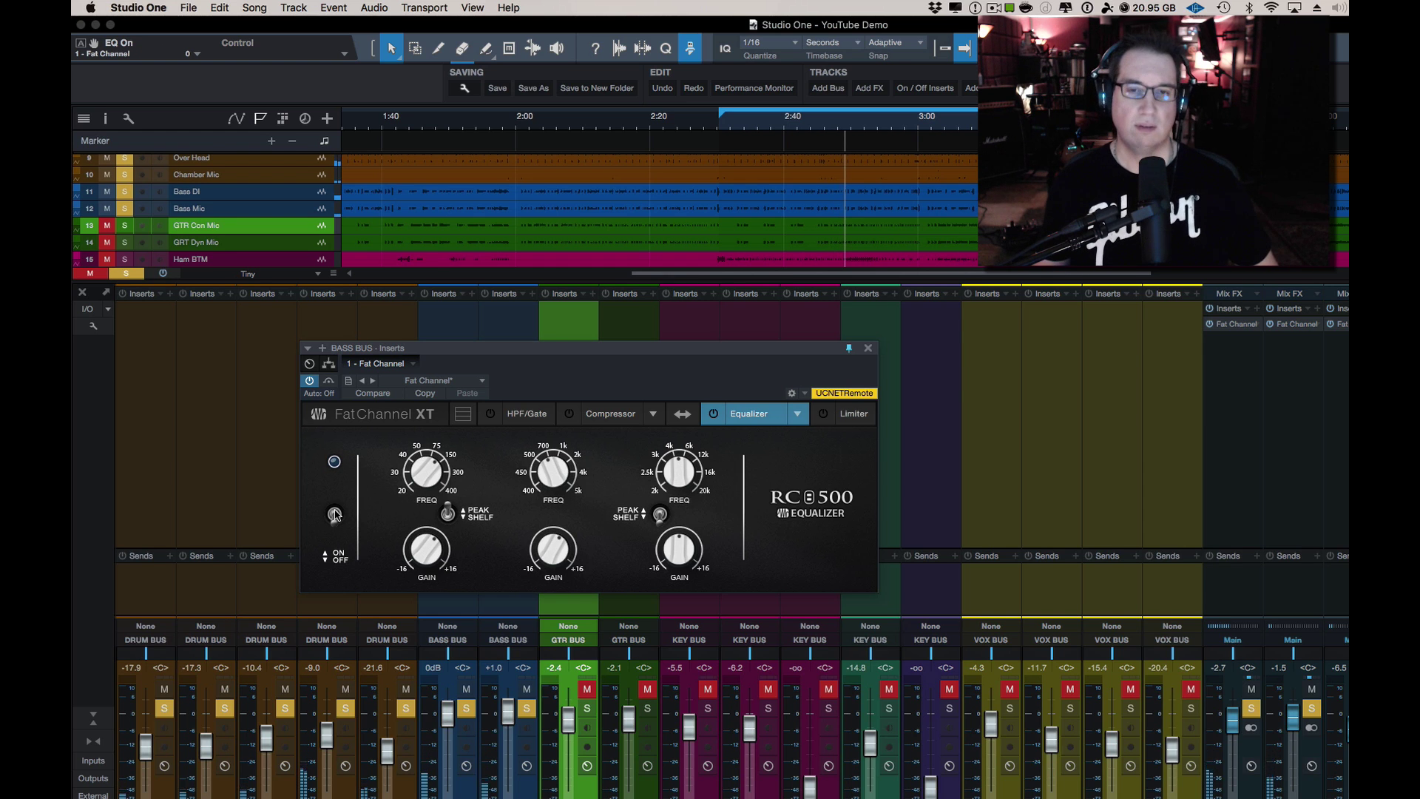
click(335, 516)
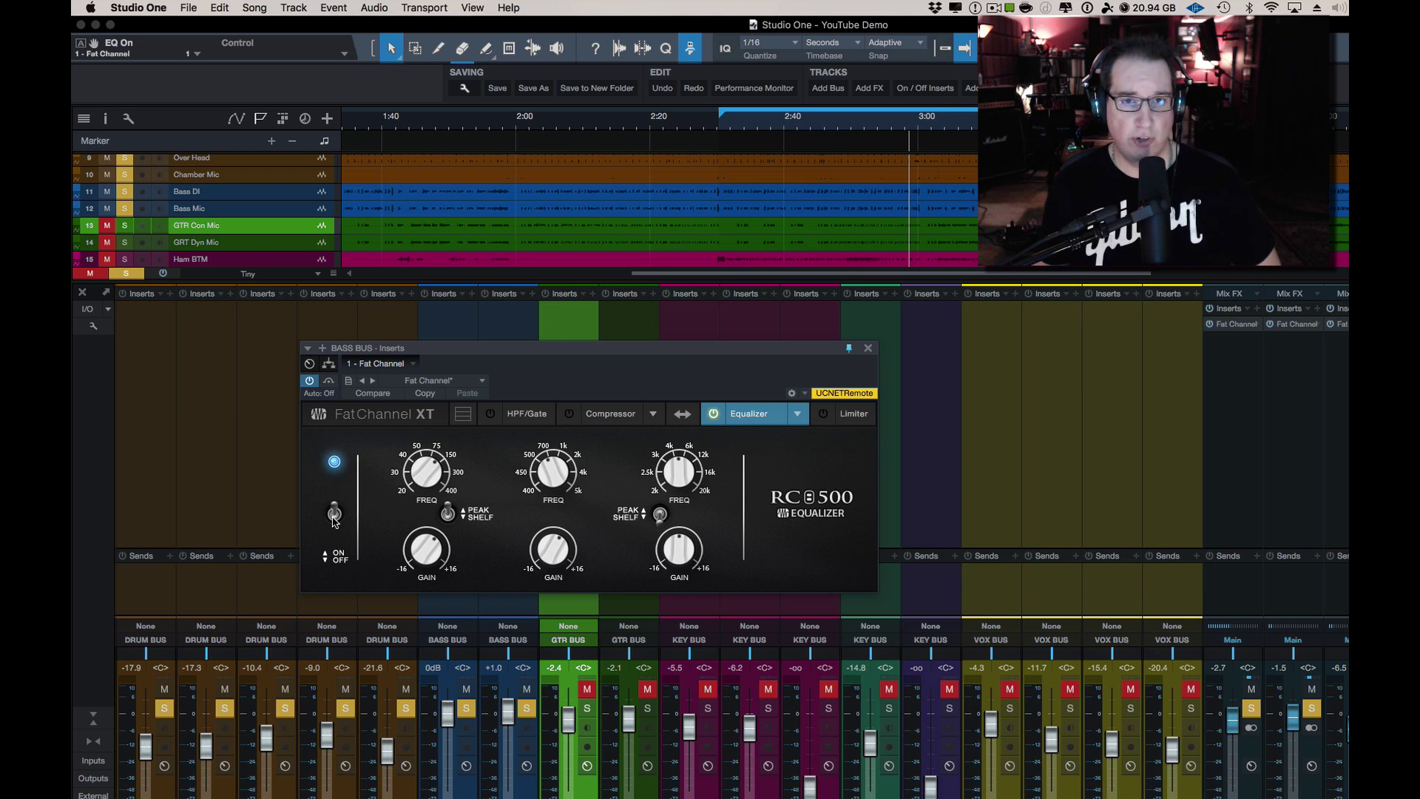
key(space)
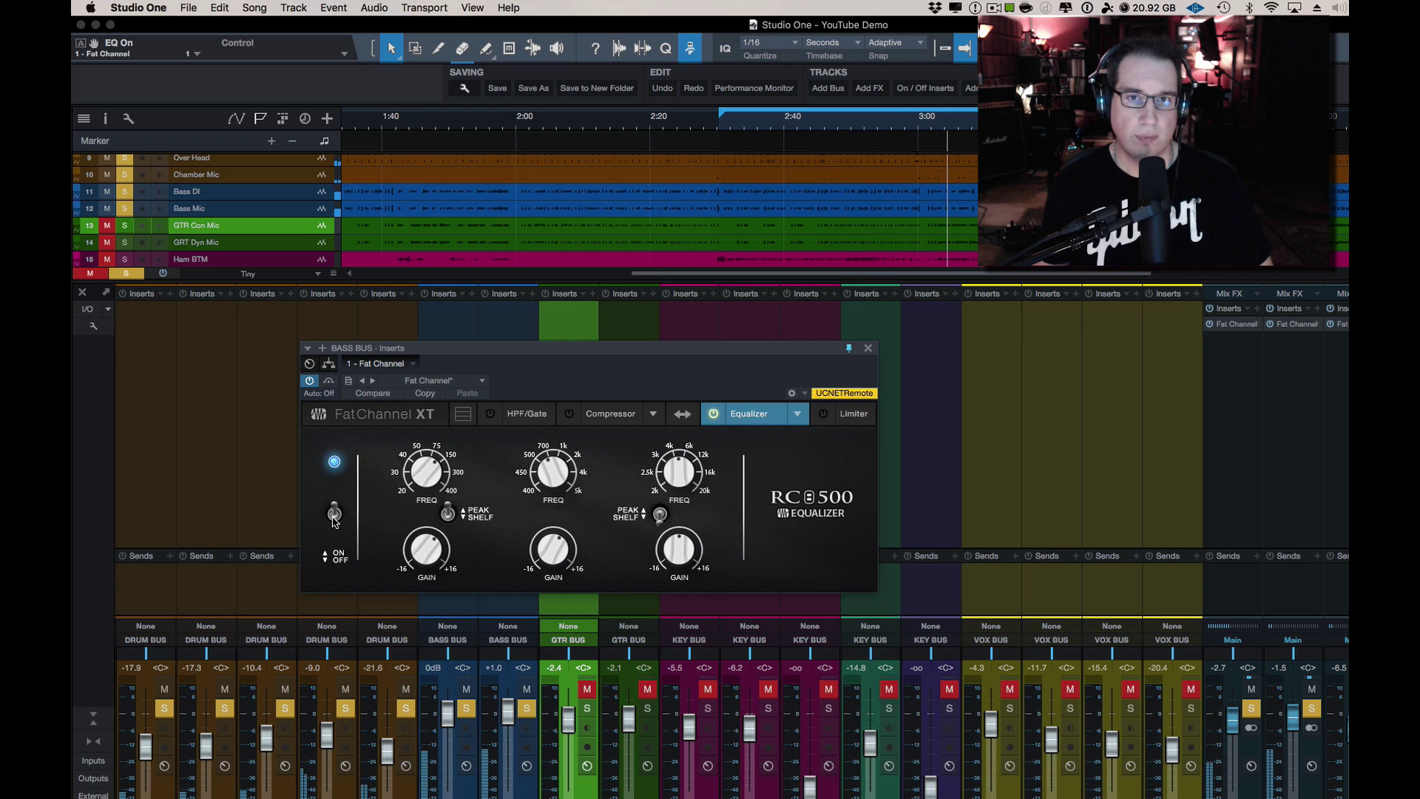
click(335, 516)
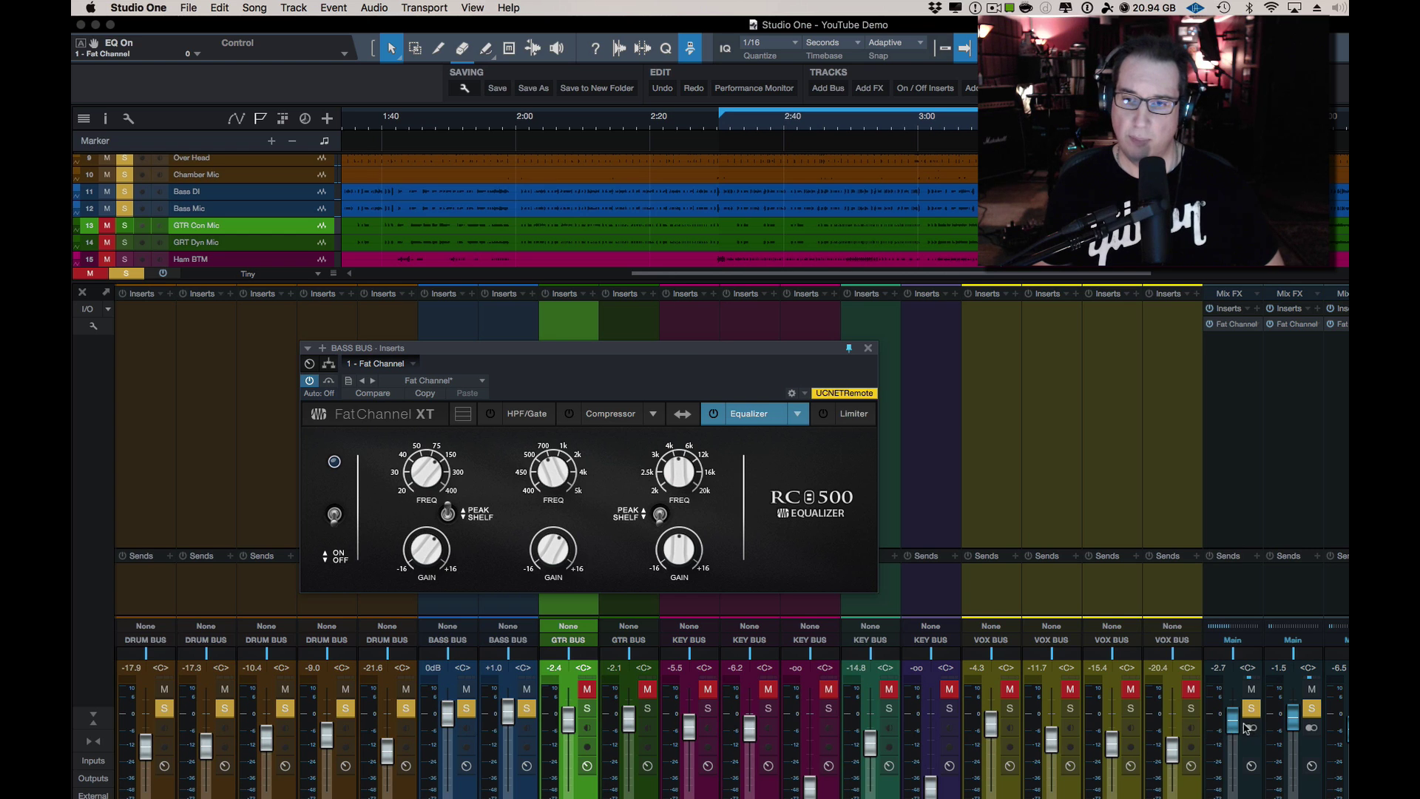
Step: Raise the drum bus fader to -0.9 dB, switch the bass bus equalizer back on and close its window
drag(1235, 730, 1236, 728)
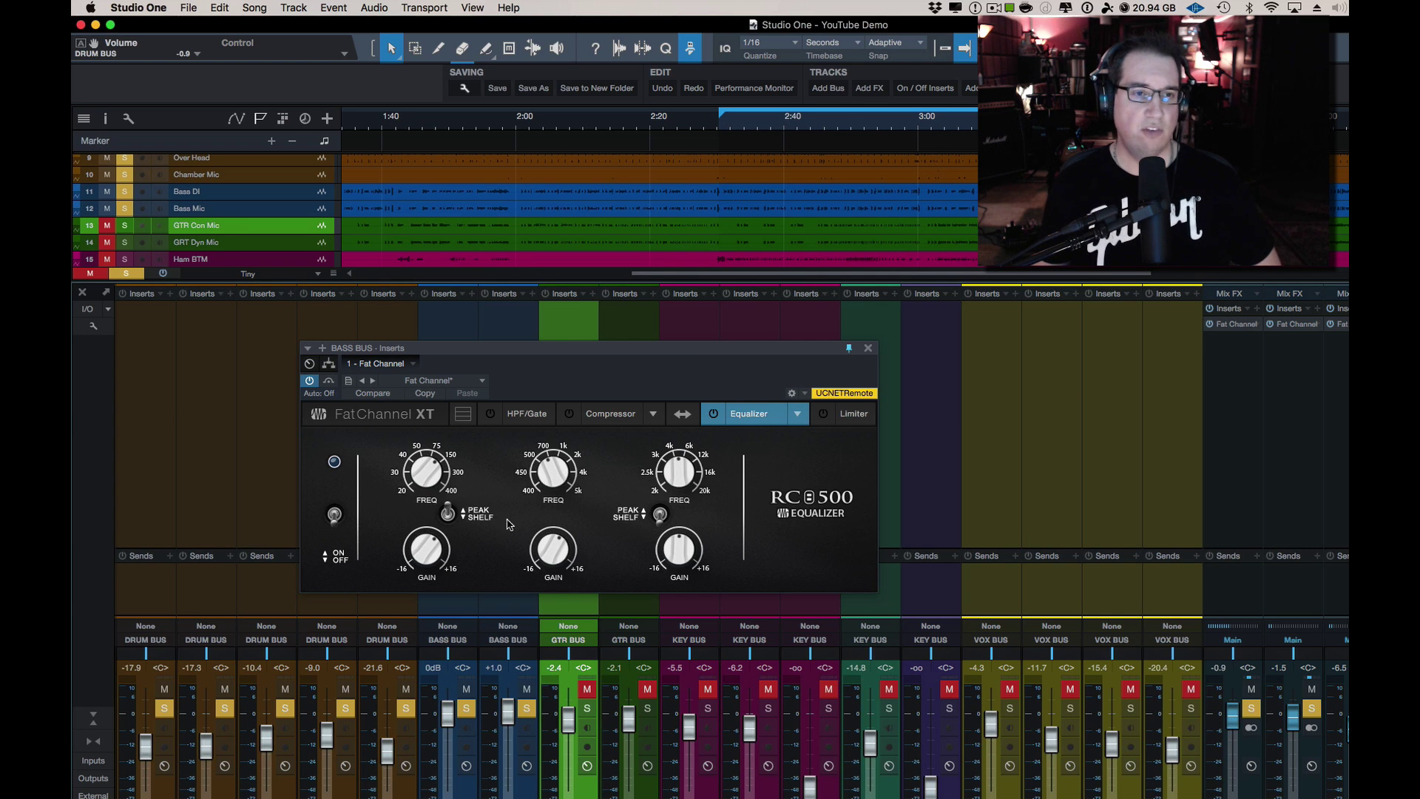
click(333, 514)
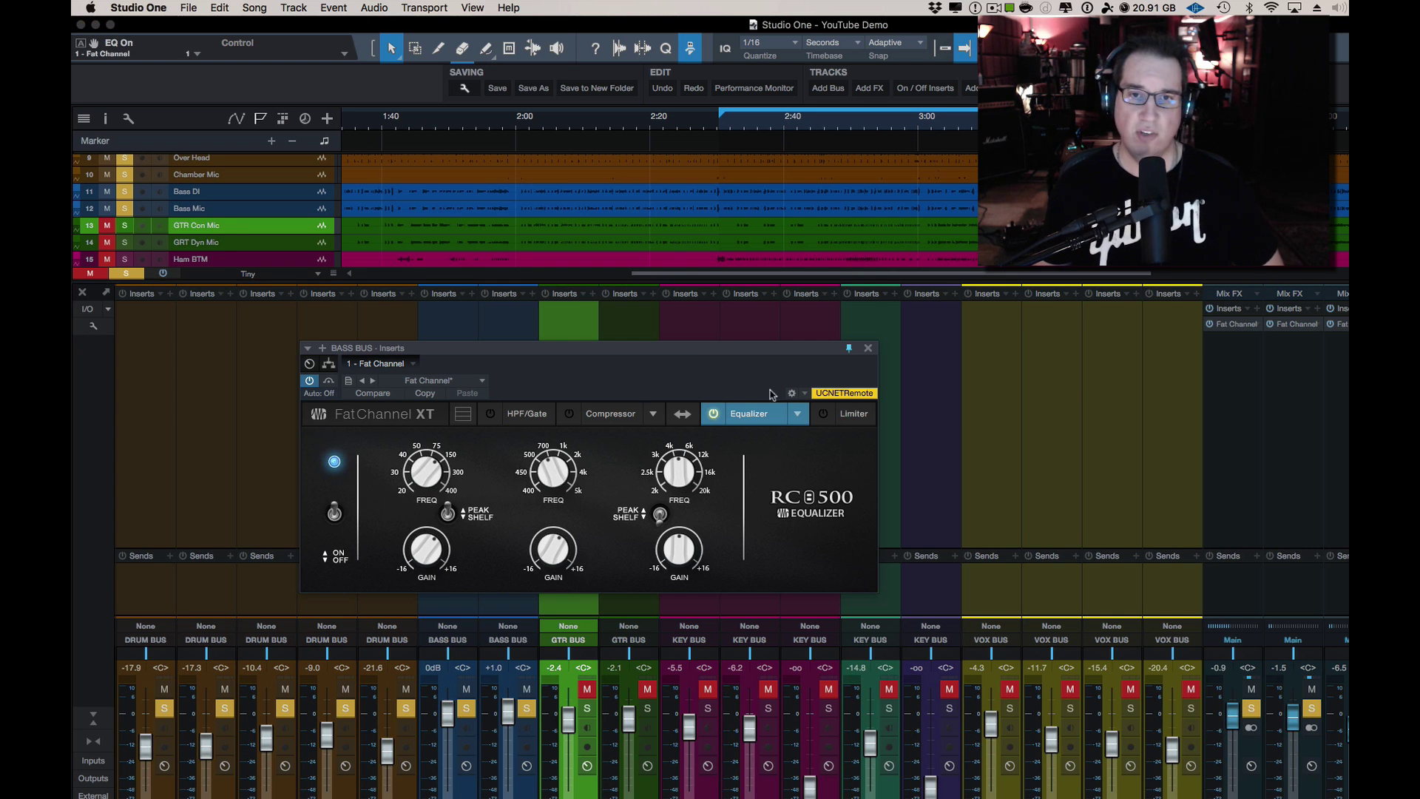
click(870, 351)
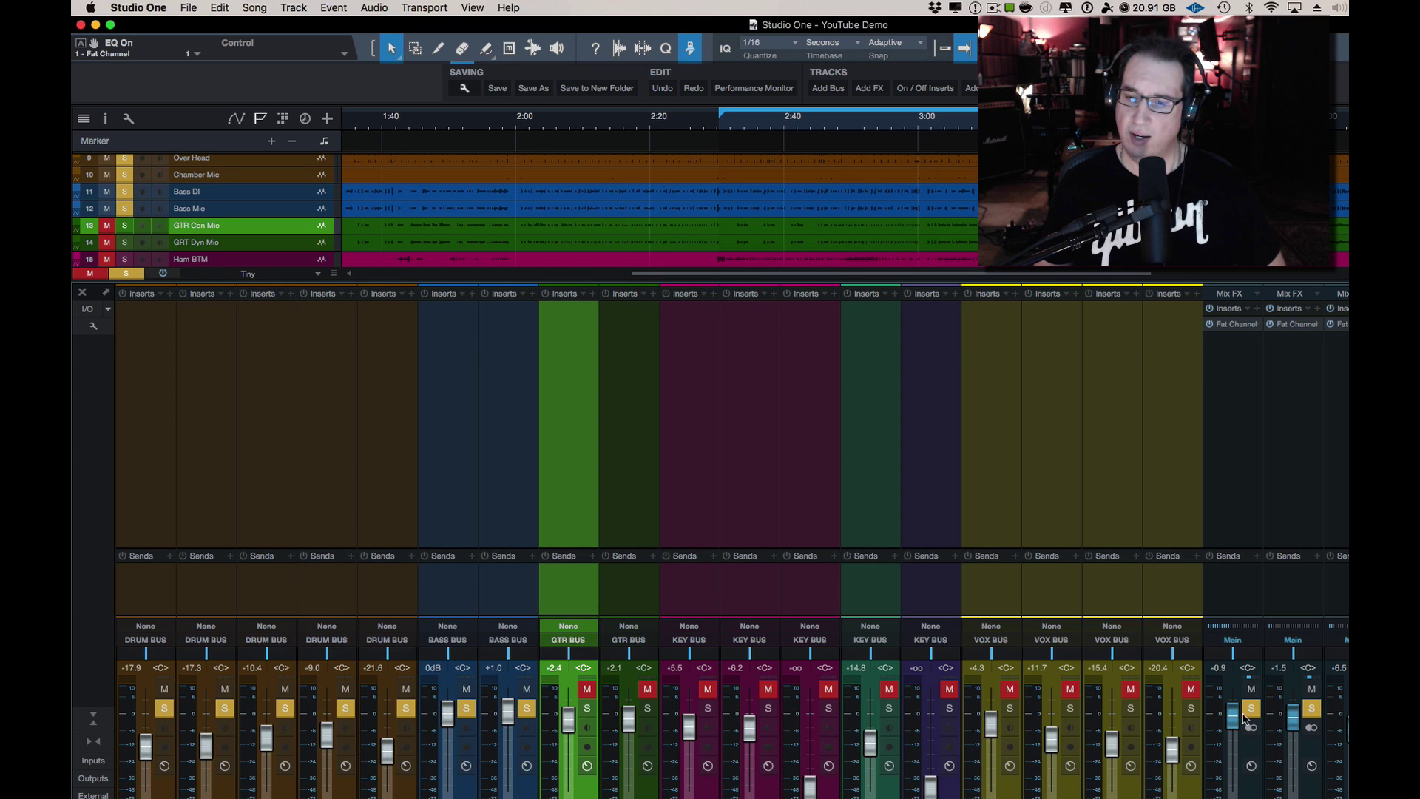
Step: Unmute the guitar bus and start playback with the drums and bass
click(1336, 444)
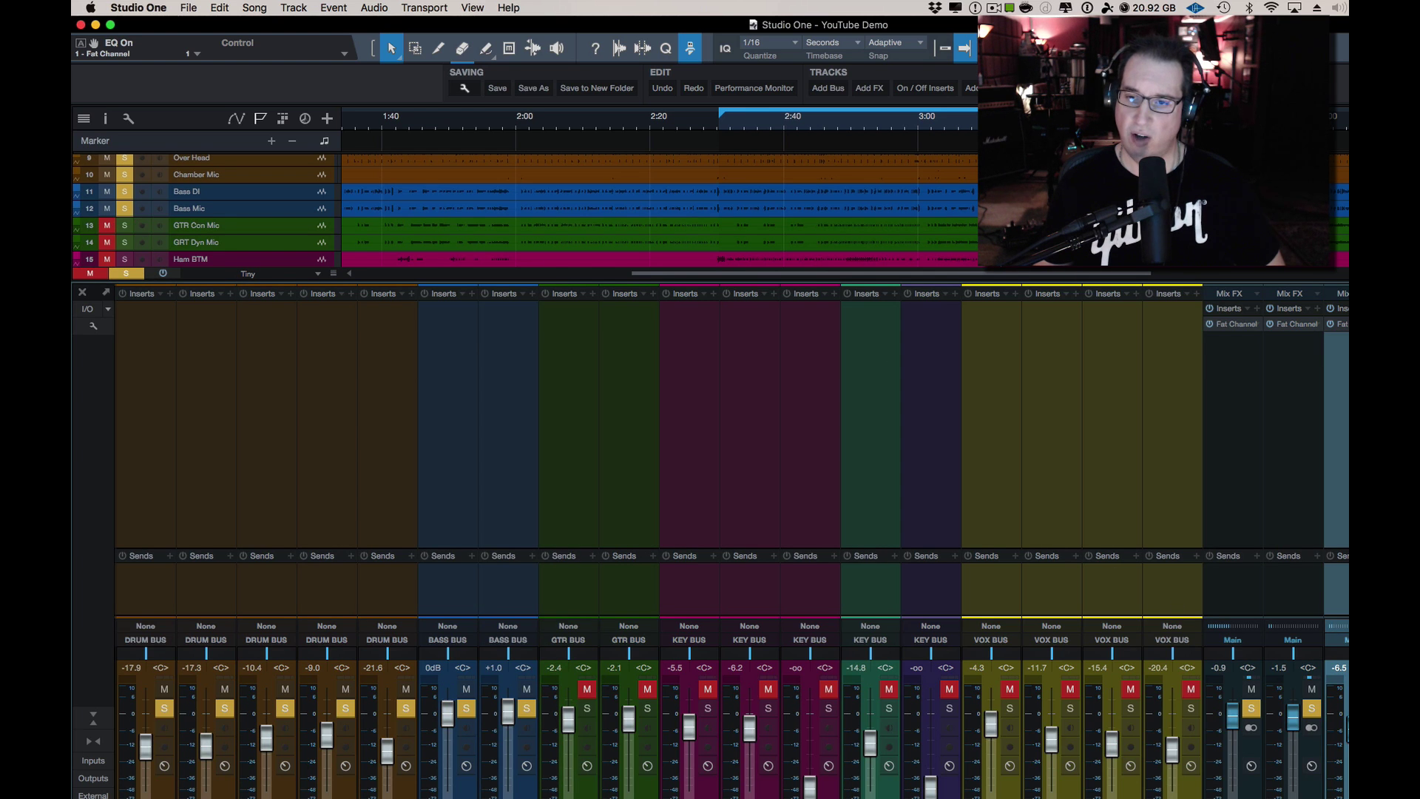
key(shift+m)
key(space)
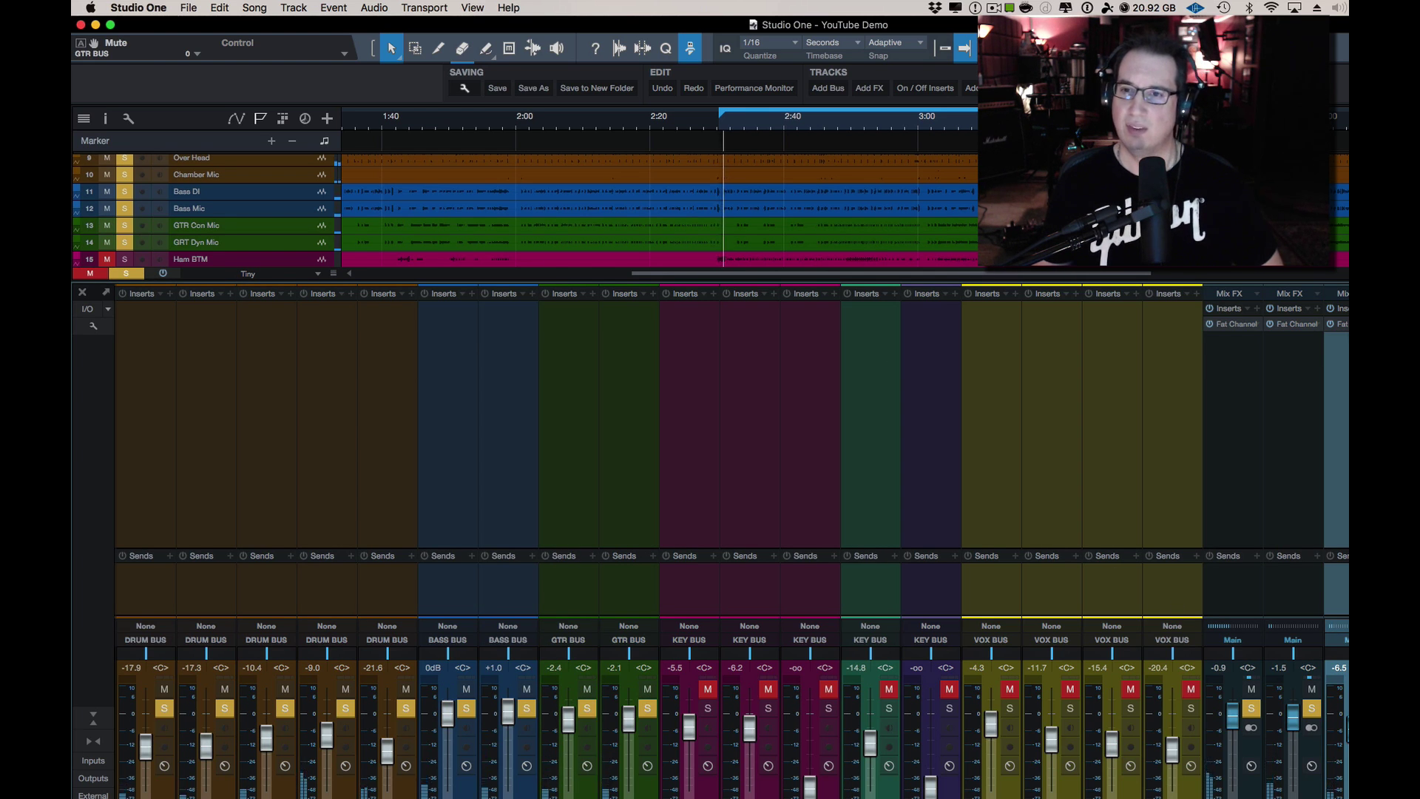
Step: Open the guitar bus's Fat Channel insert, position its window over the mixer and switch on the equalizer
double_click(1341, 325)
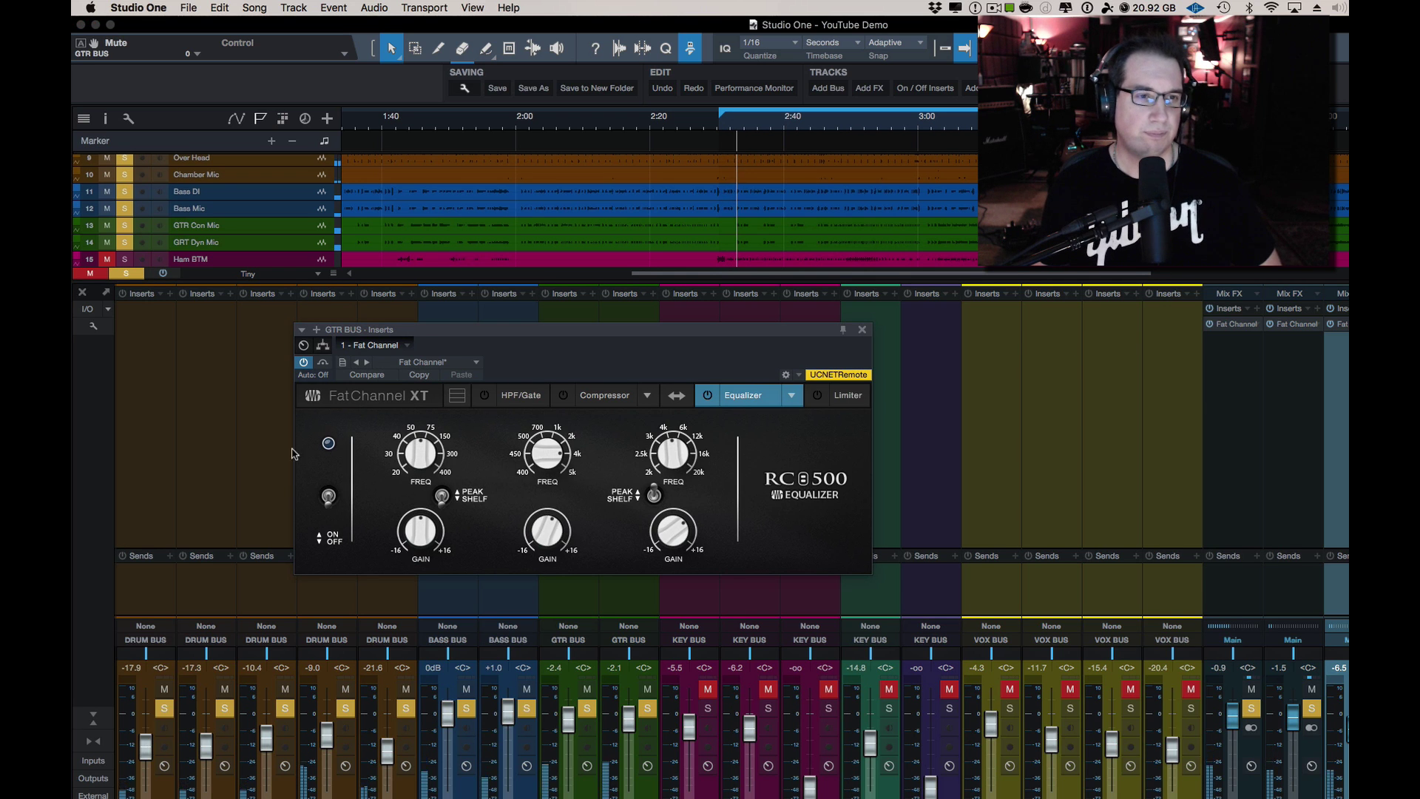
drag(447, 330, 436, 354)
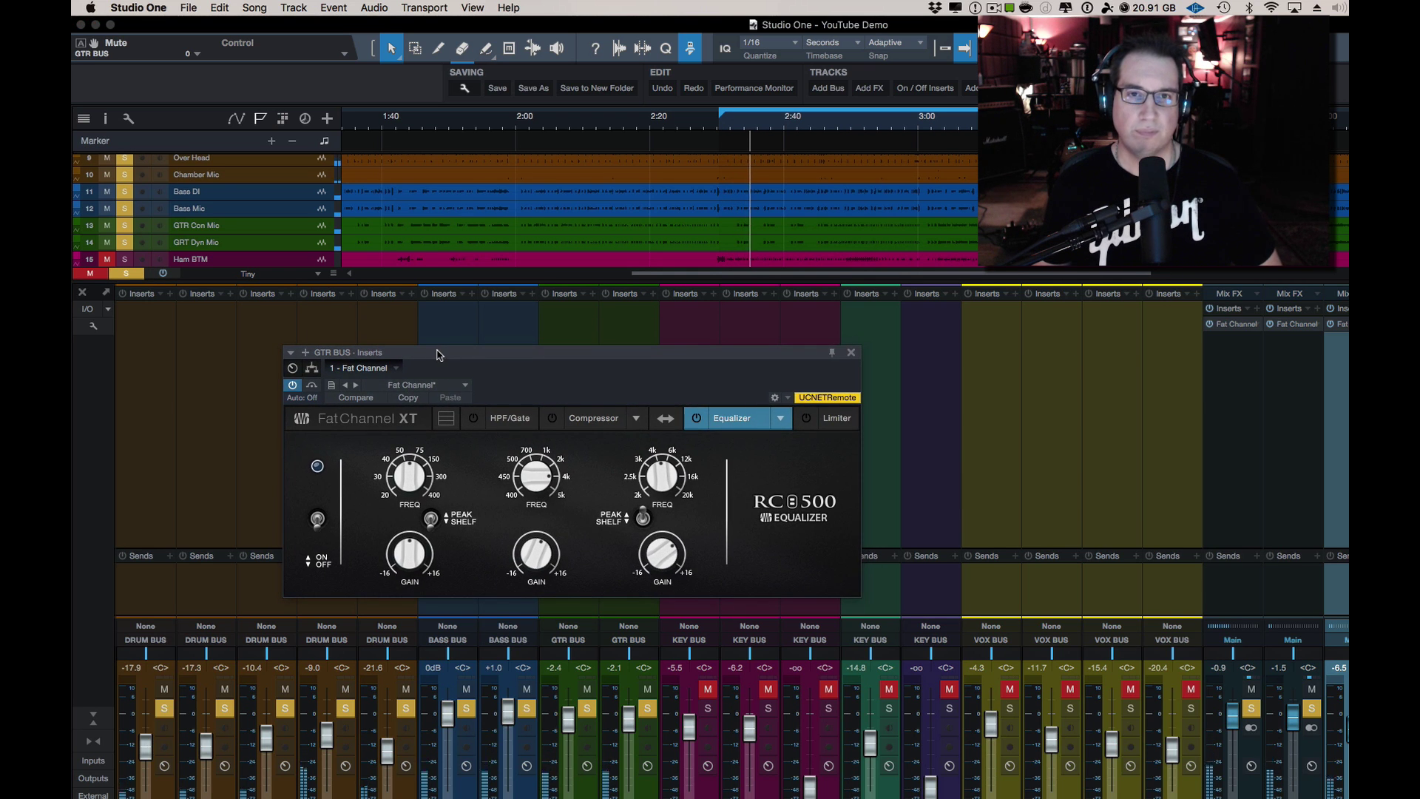
click(317, 520)
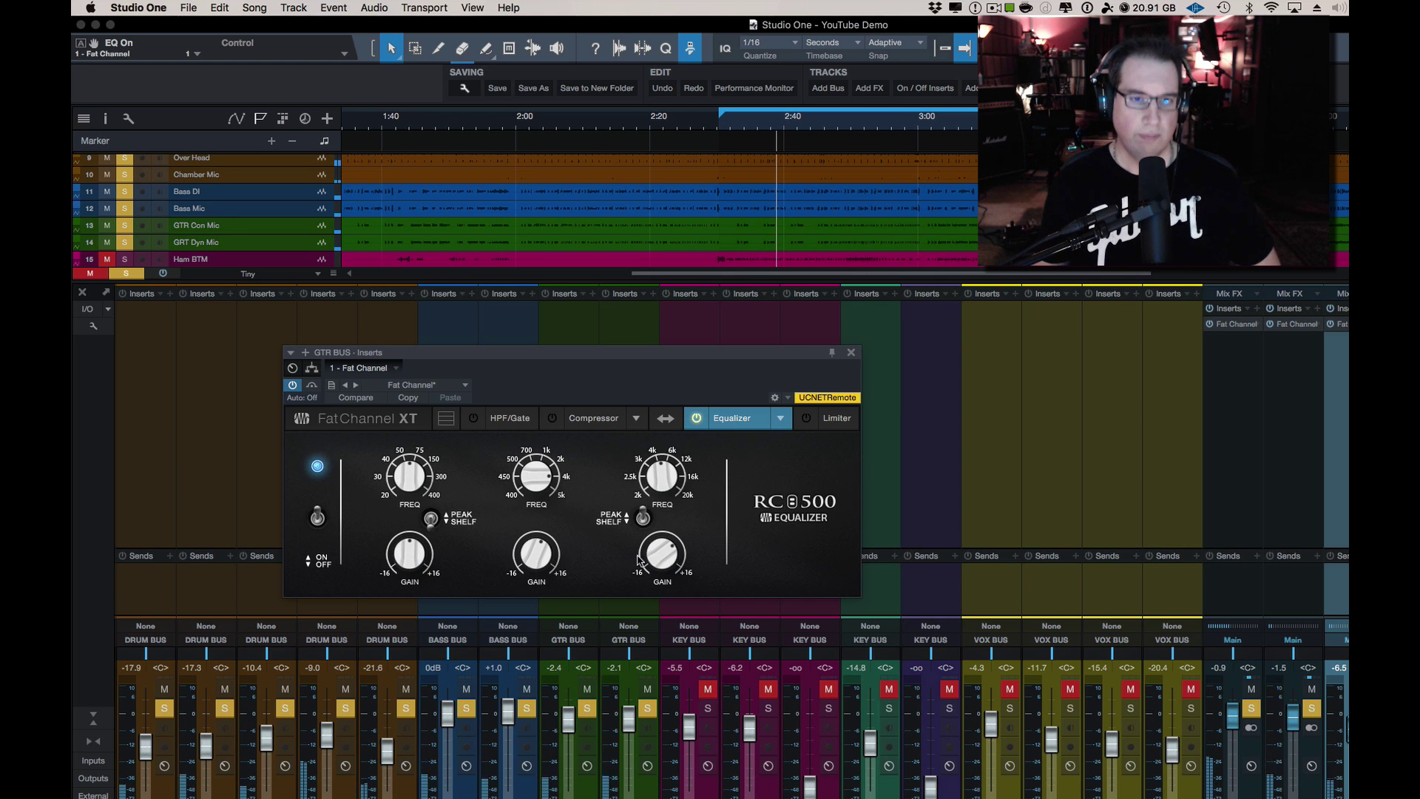
Step: Set the guitar bus equalizer's high gain to about 3.5 dB and its mid gain to about -0.2 dB
drag(656, 560, 657, 555)
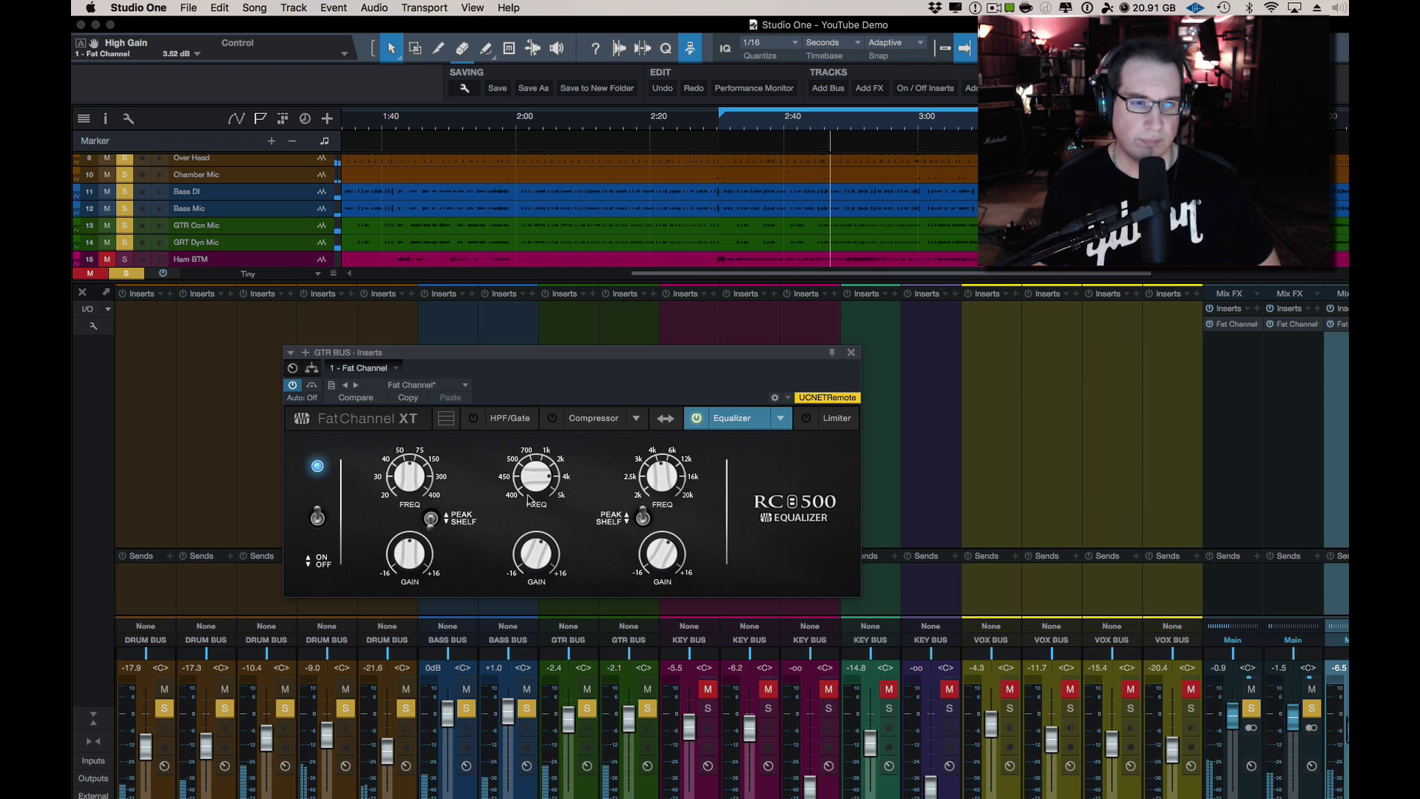
click(530, 552)
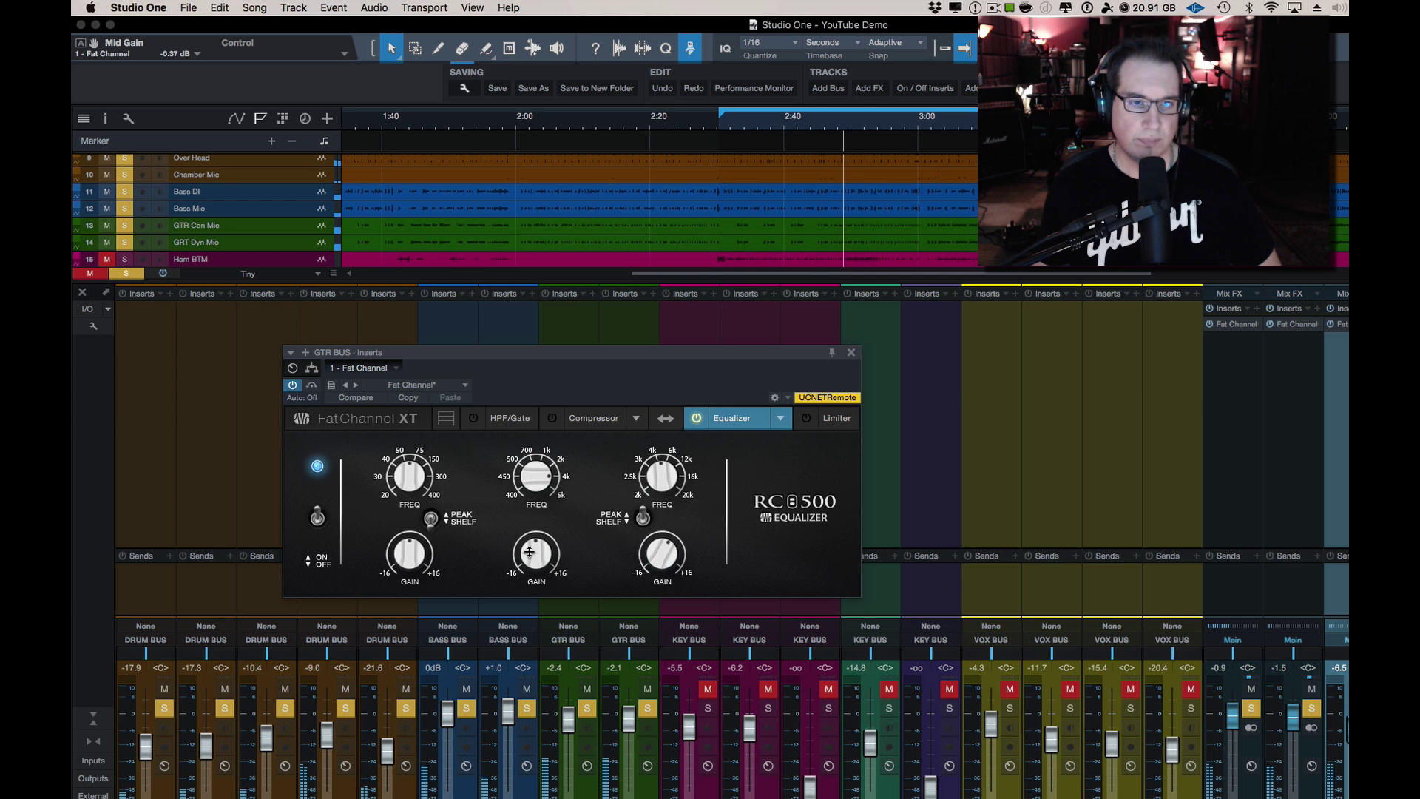
drag(529, 552, 531, 549)
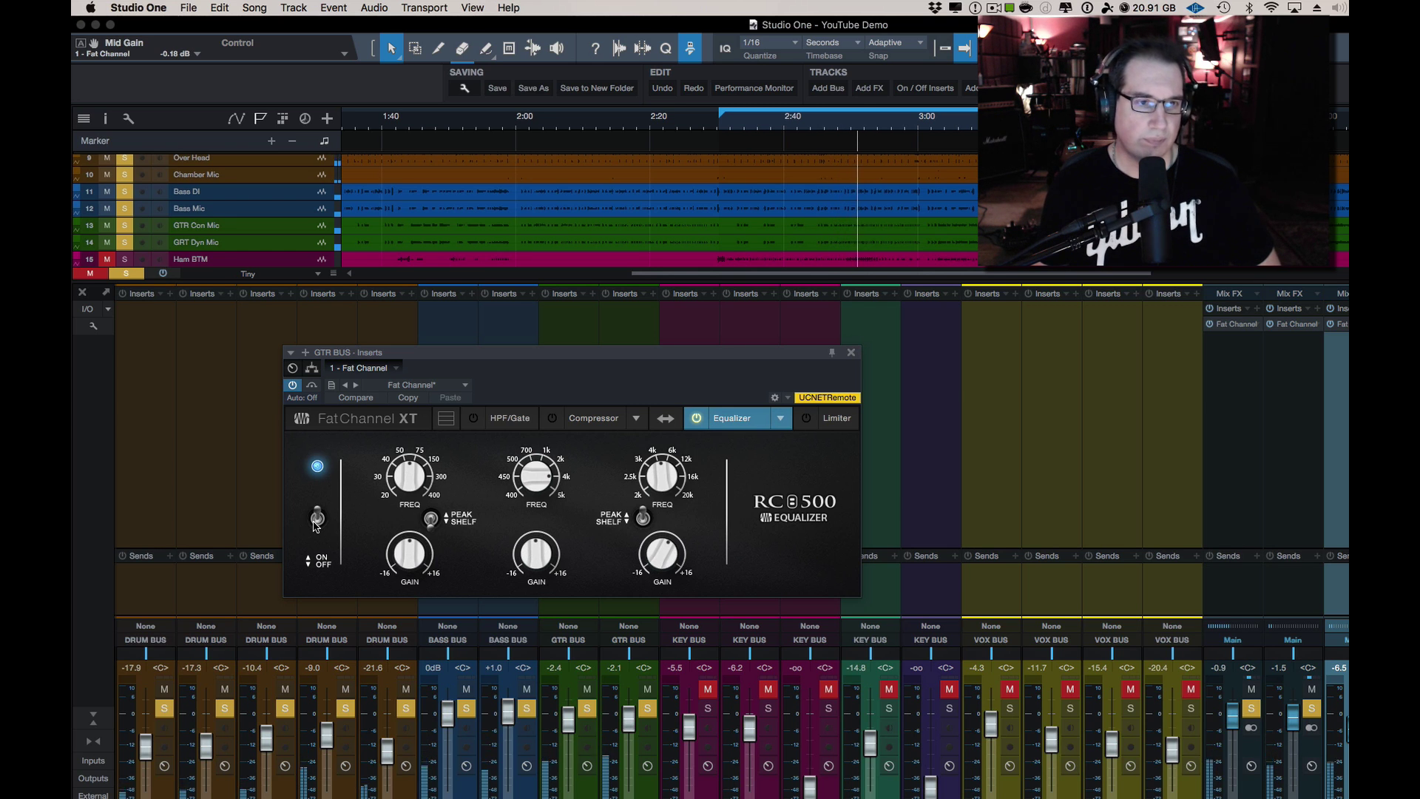
Step: Compare the guitars with the equalizer off and on, and with the high band in shelf and peak modes
click(317, 517)
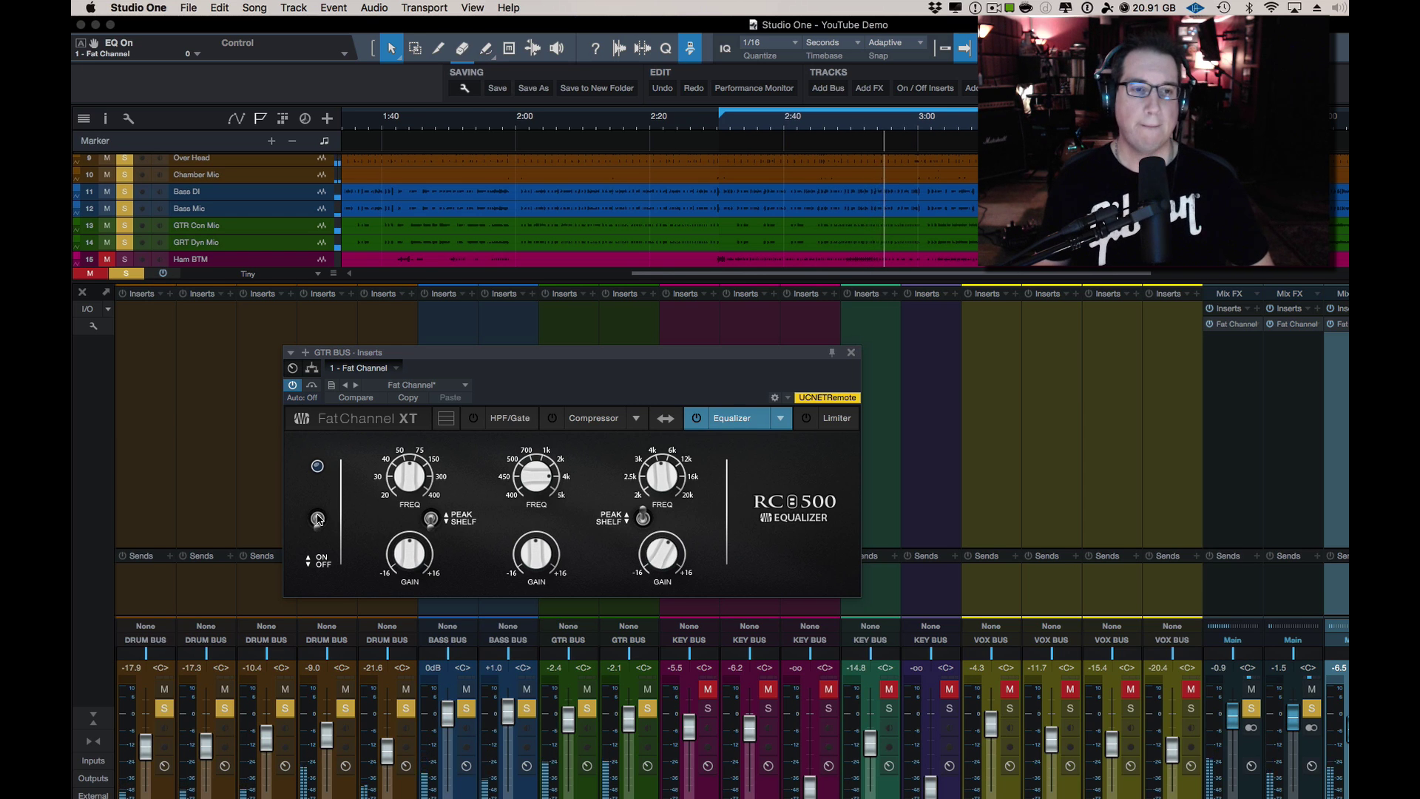
click(319, 522)
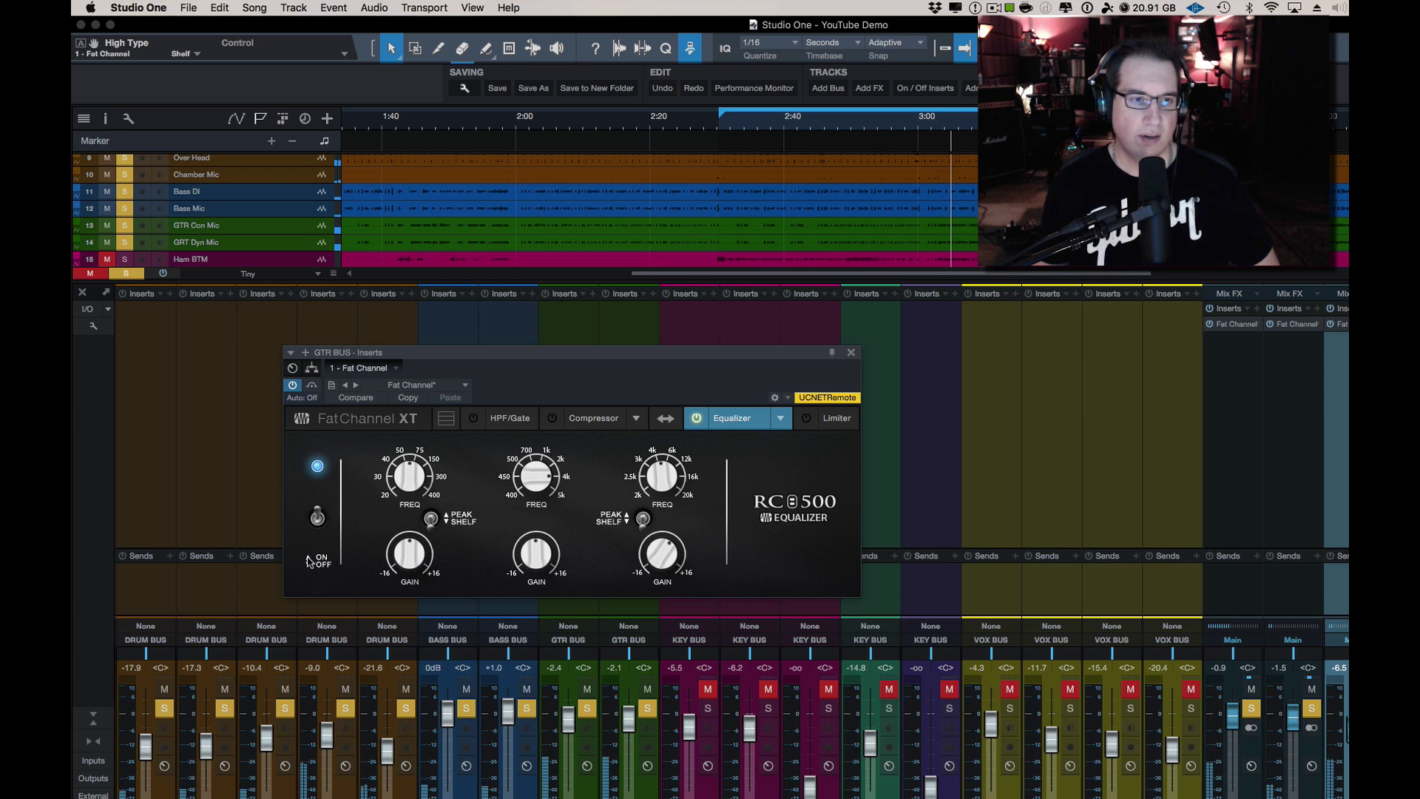
click(643, 518)
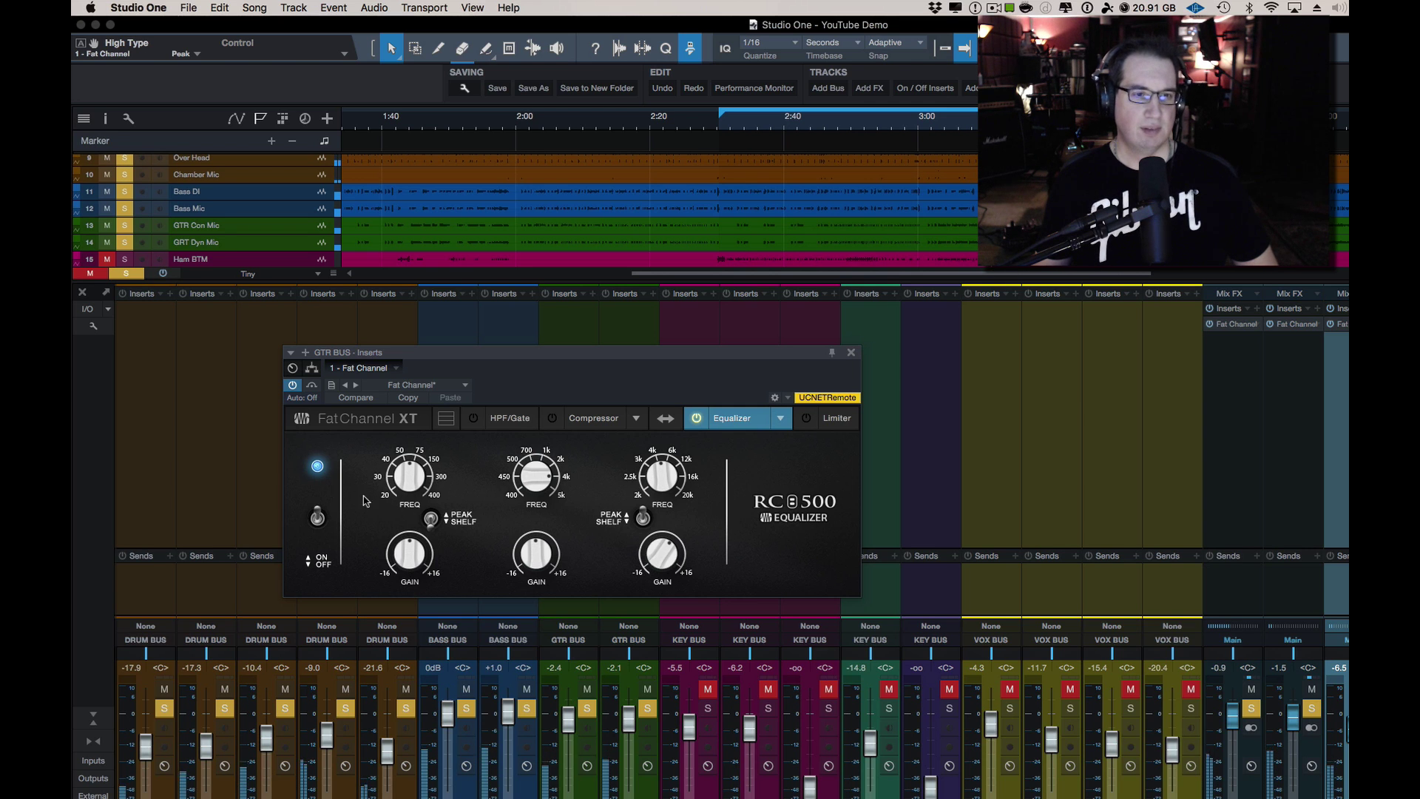
click(317, 521)
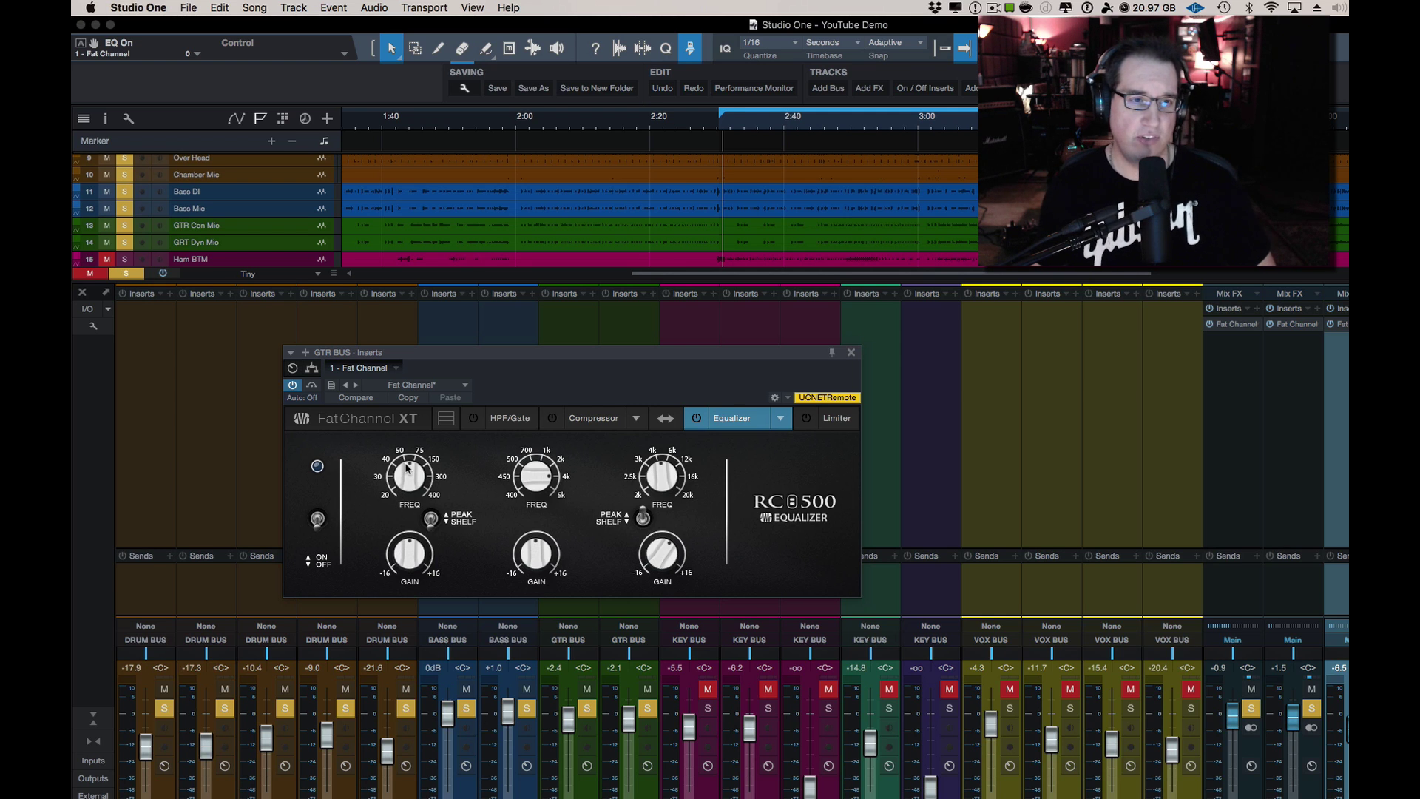
Step: Set the guitar bus equalizer's low frequency to about 104.9 Hz and cut its low gain to about -17.4 dB
drag(408, 461, 405, 448)
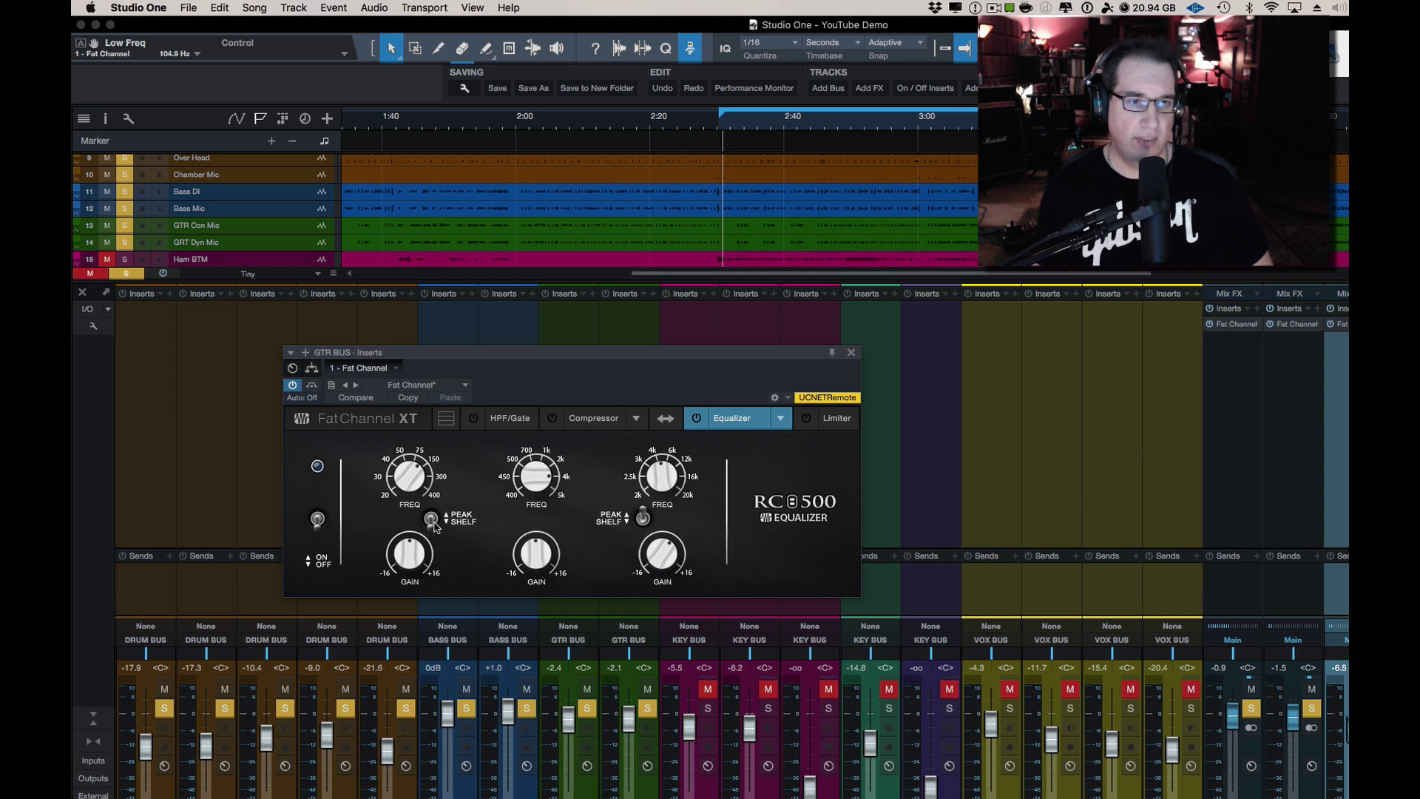
drag(410, 549, 398, 564)
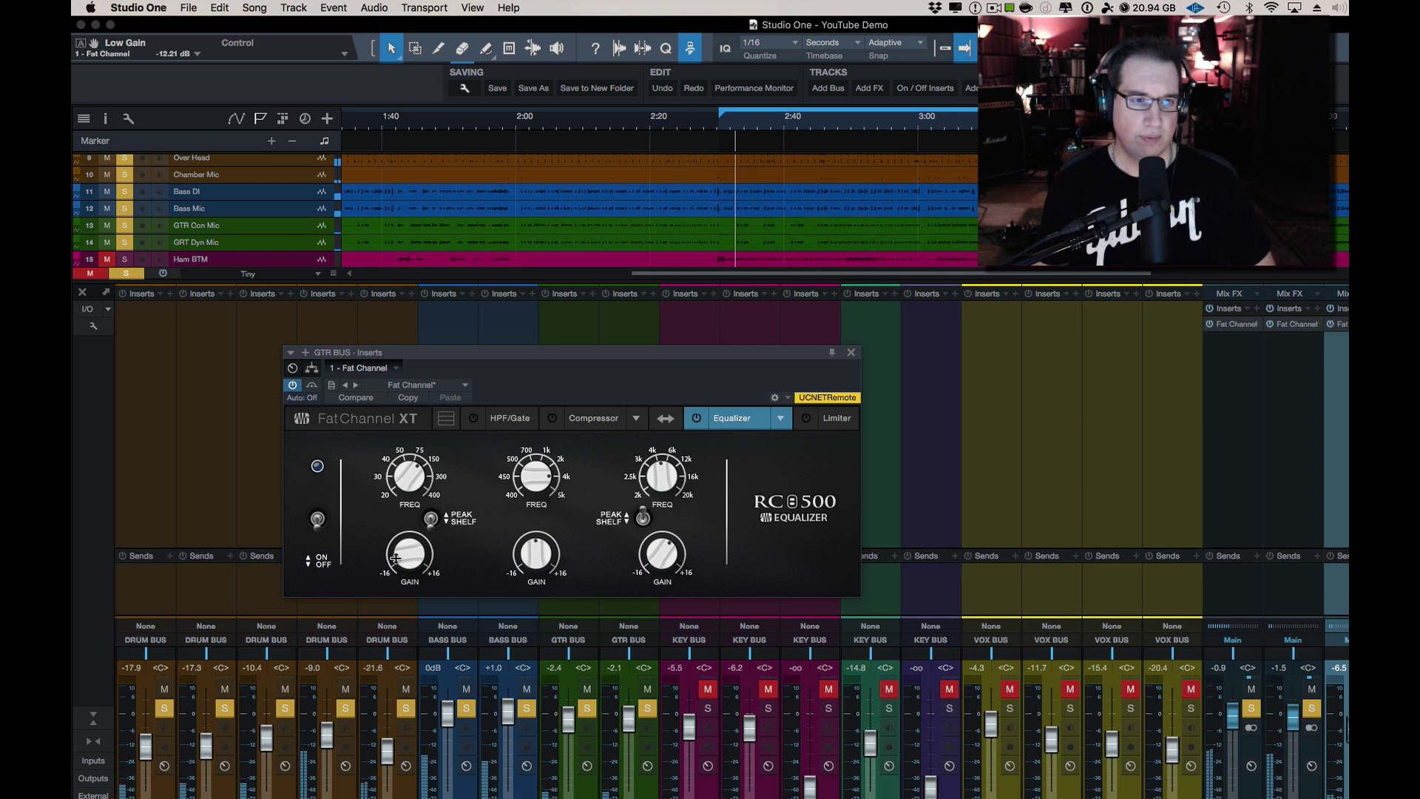
drag(397, 566, 397, 580)
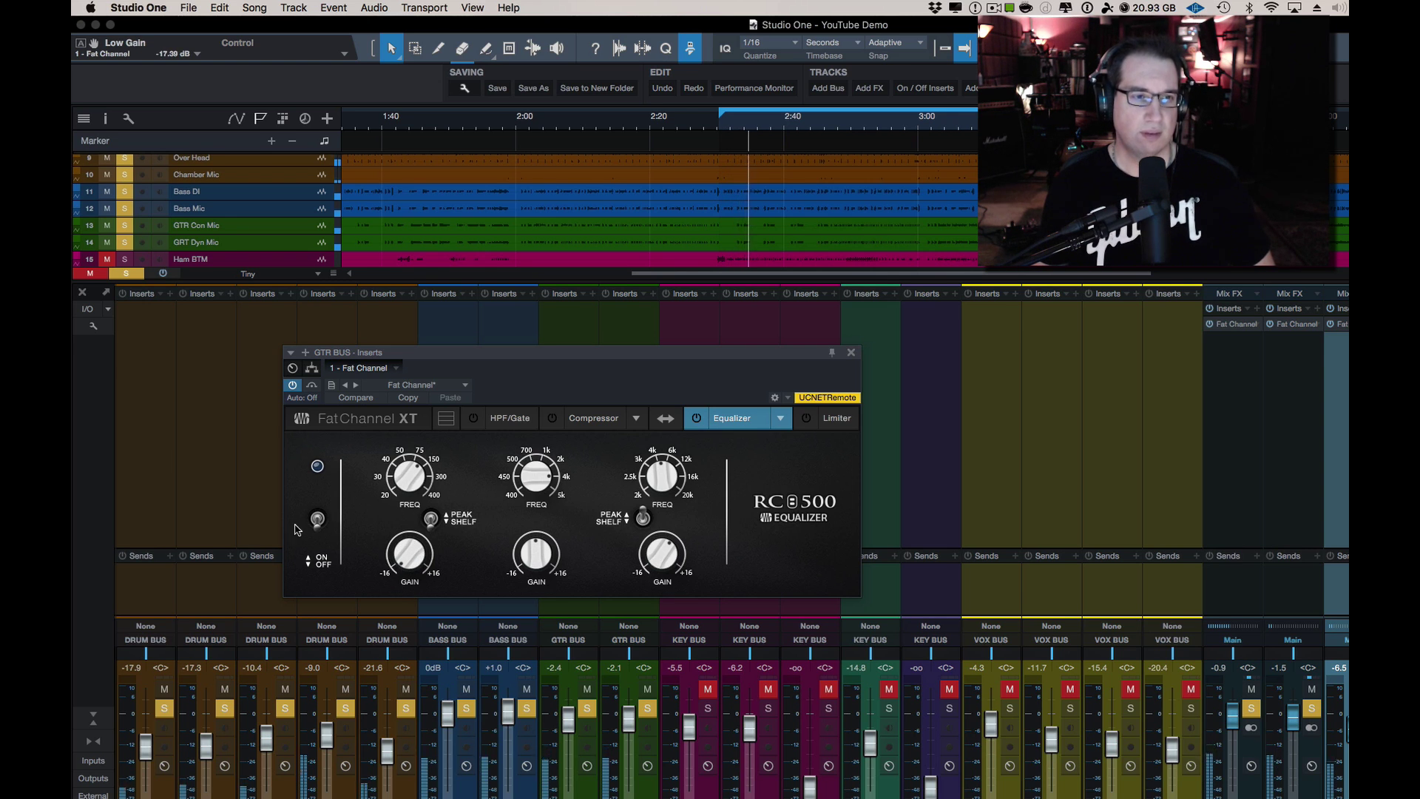
Step: Compare the low-cut guitars with the equalizer off and on, leaving it on, and set the high gain to about 4.6 dB
click(317, 519)
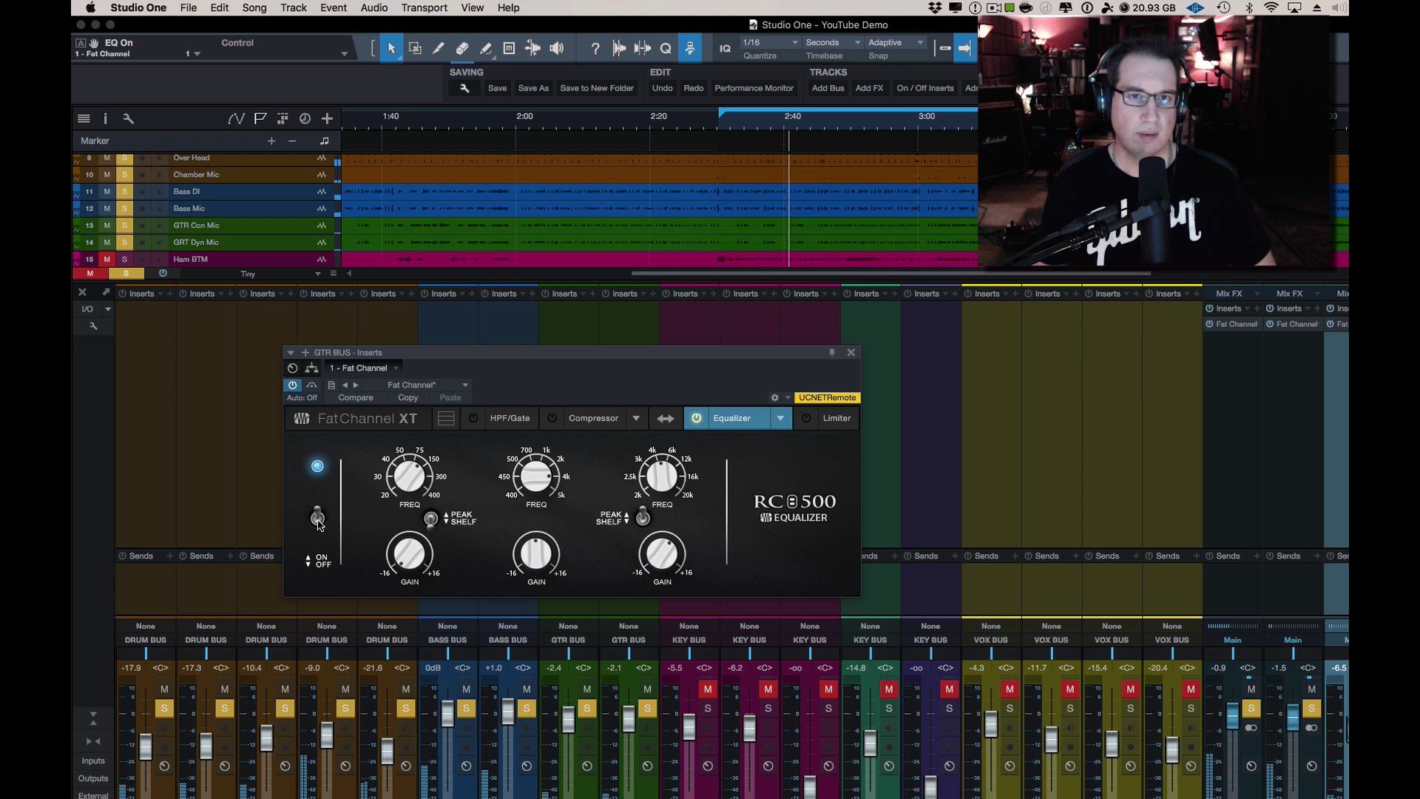
click(317, 518)
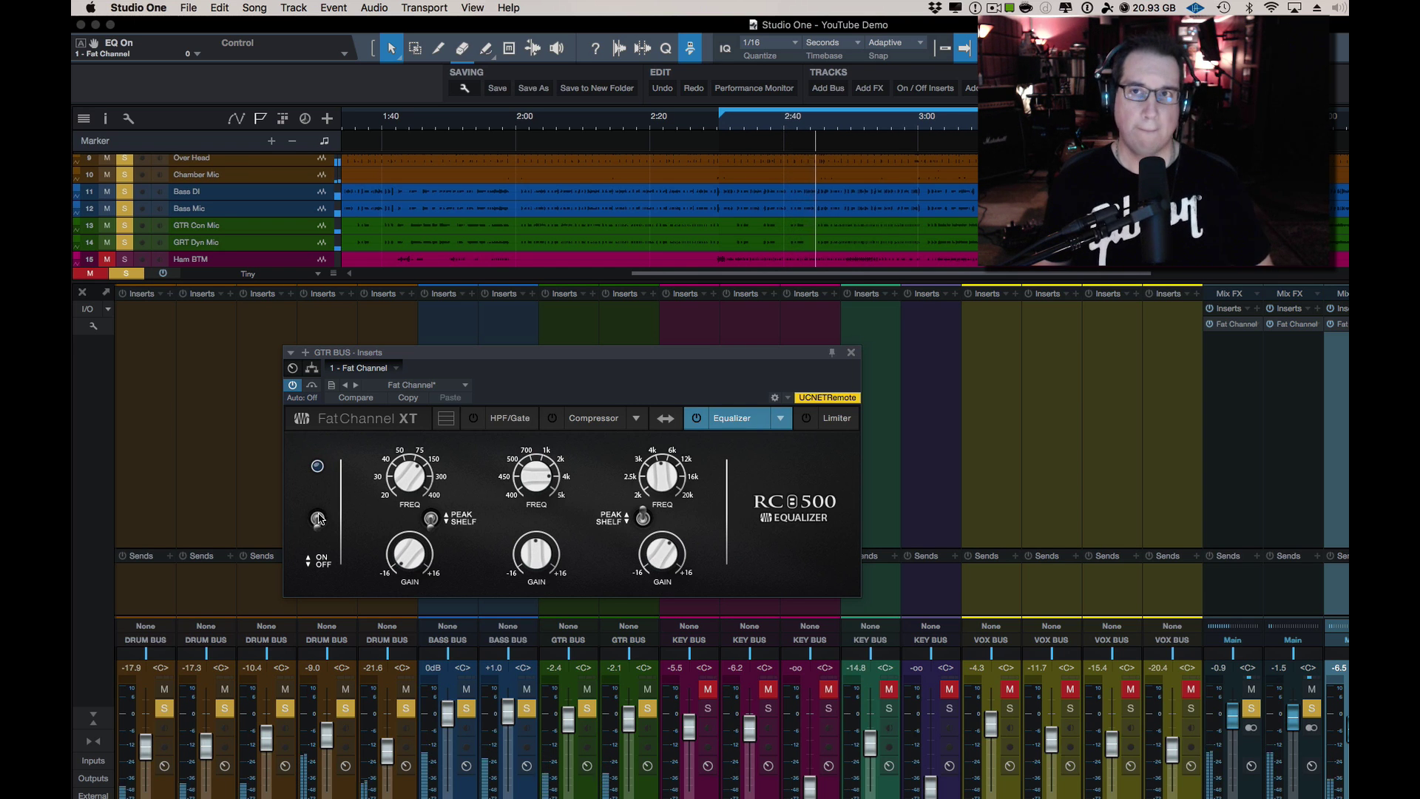
click(317, 519)
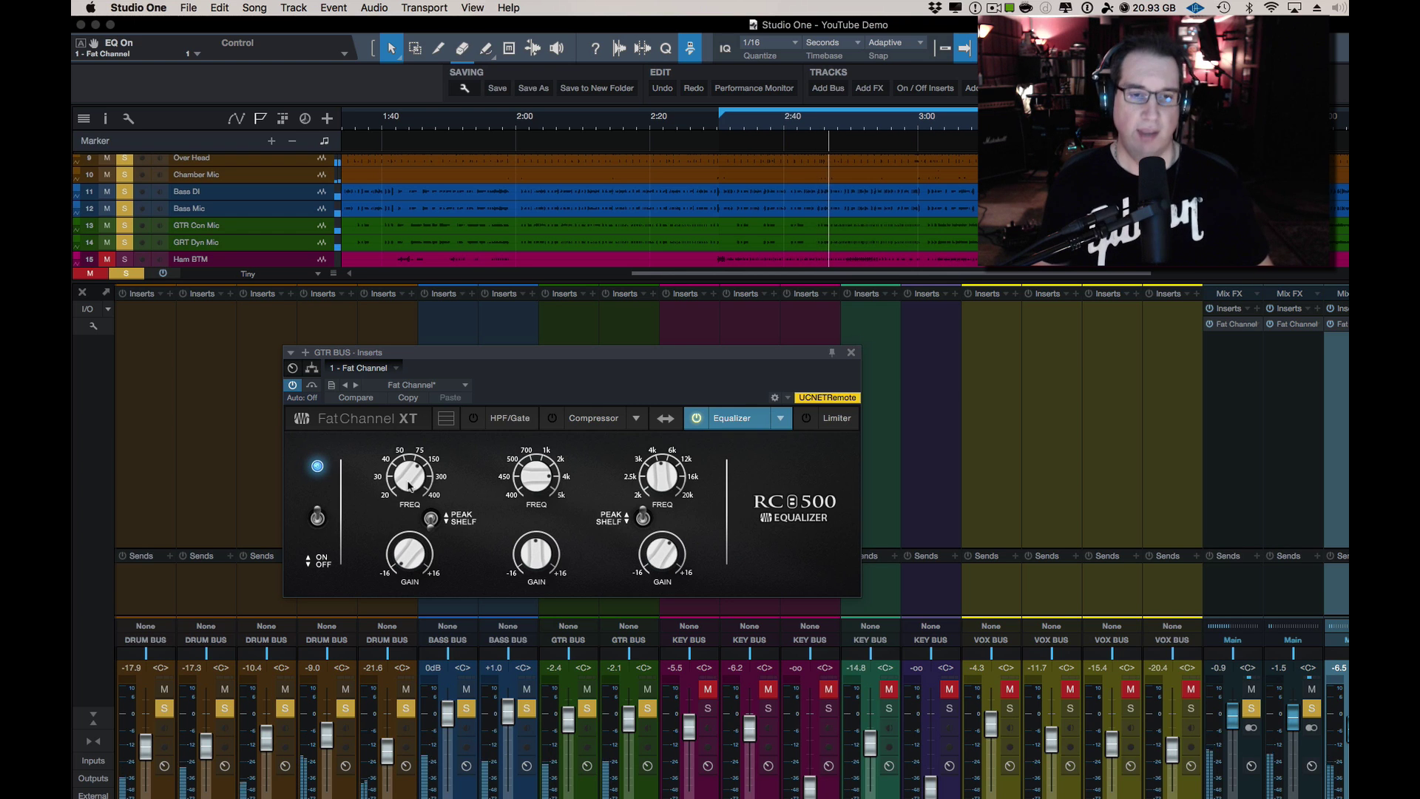
mouse_move(663, 552)
mouse_down()
mouse_move(657, 529)
mouse_move(652, 540)
mouse_up()
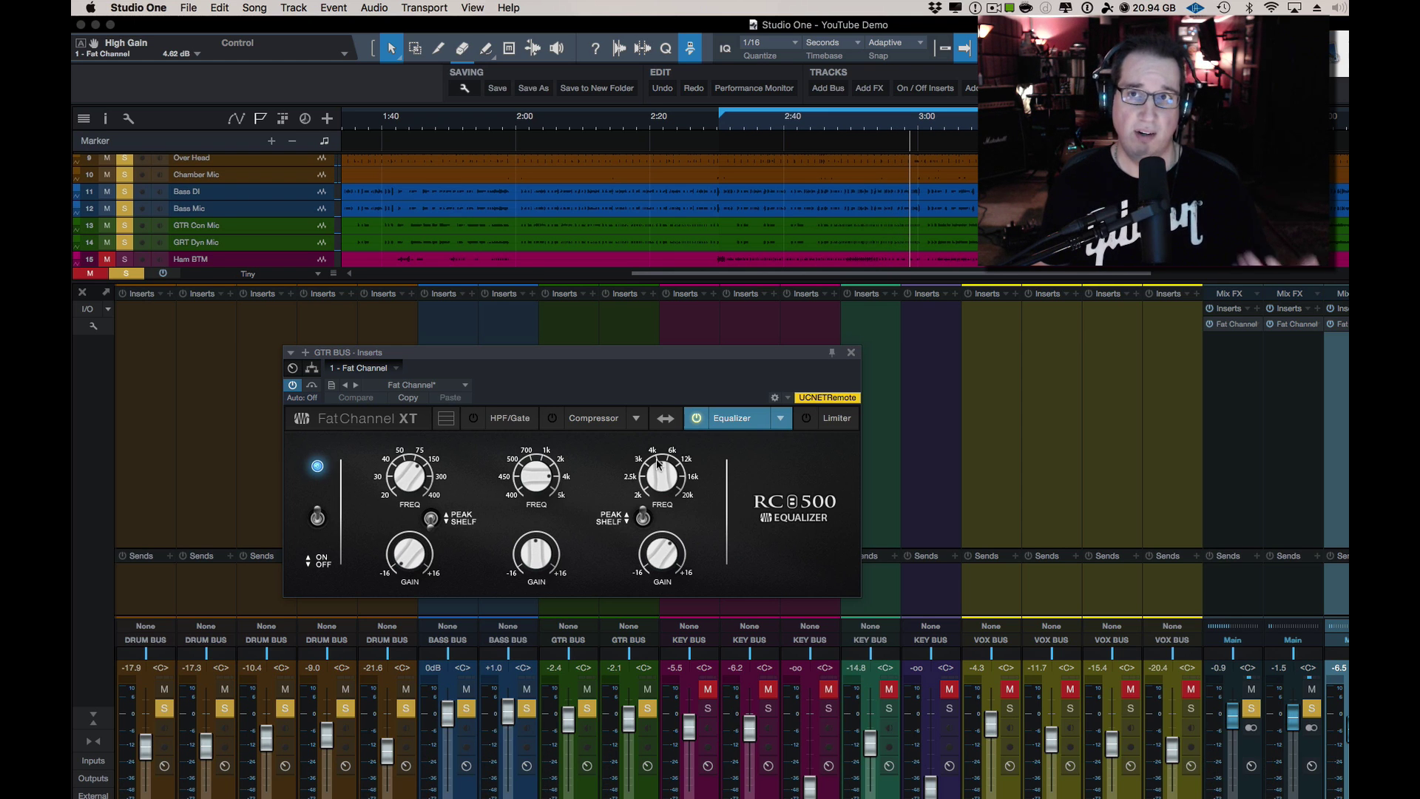
Step: Close the guitar bus insert window and unmute the key bus
click(851, 354)
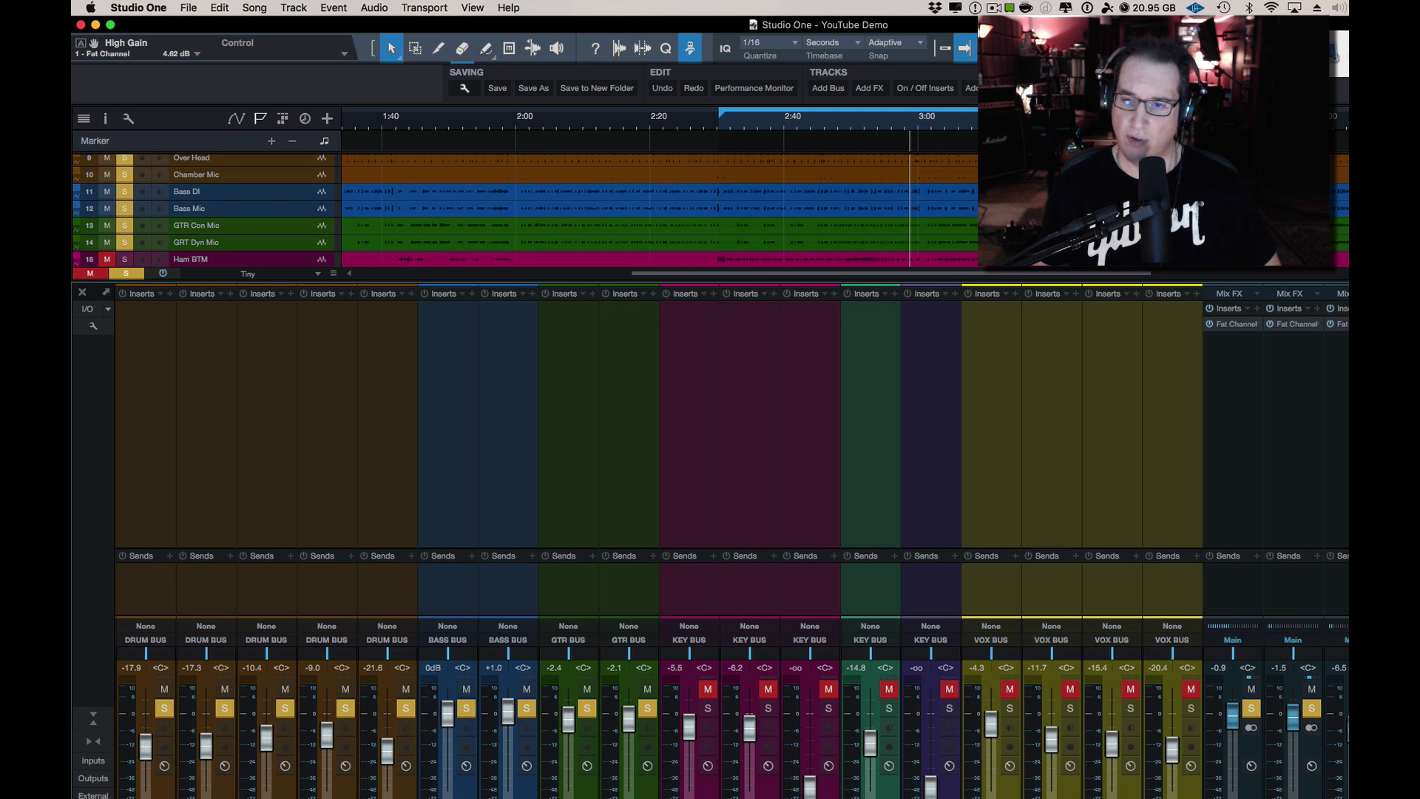
key(s)
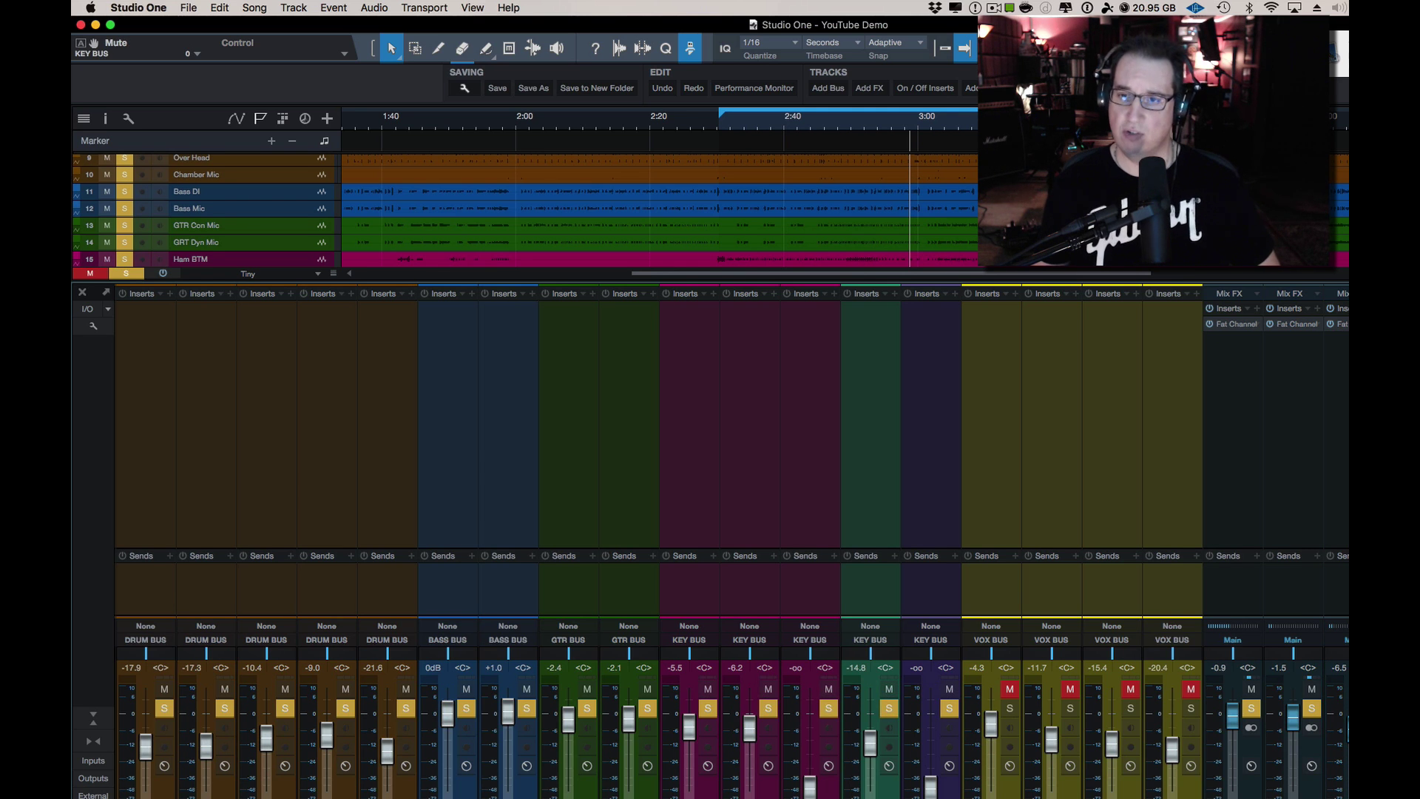
Step: Open the key bus's RC-500 equalizer, lower the second bus fader to -4.3 dB and the guitar bus to -8.7 dB
key(shift+e)
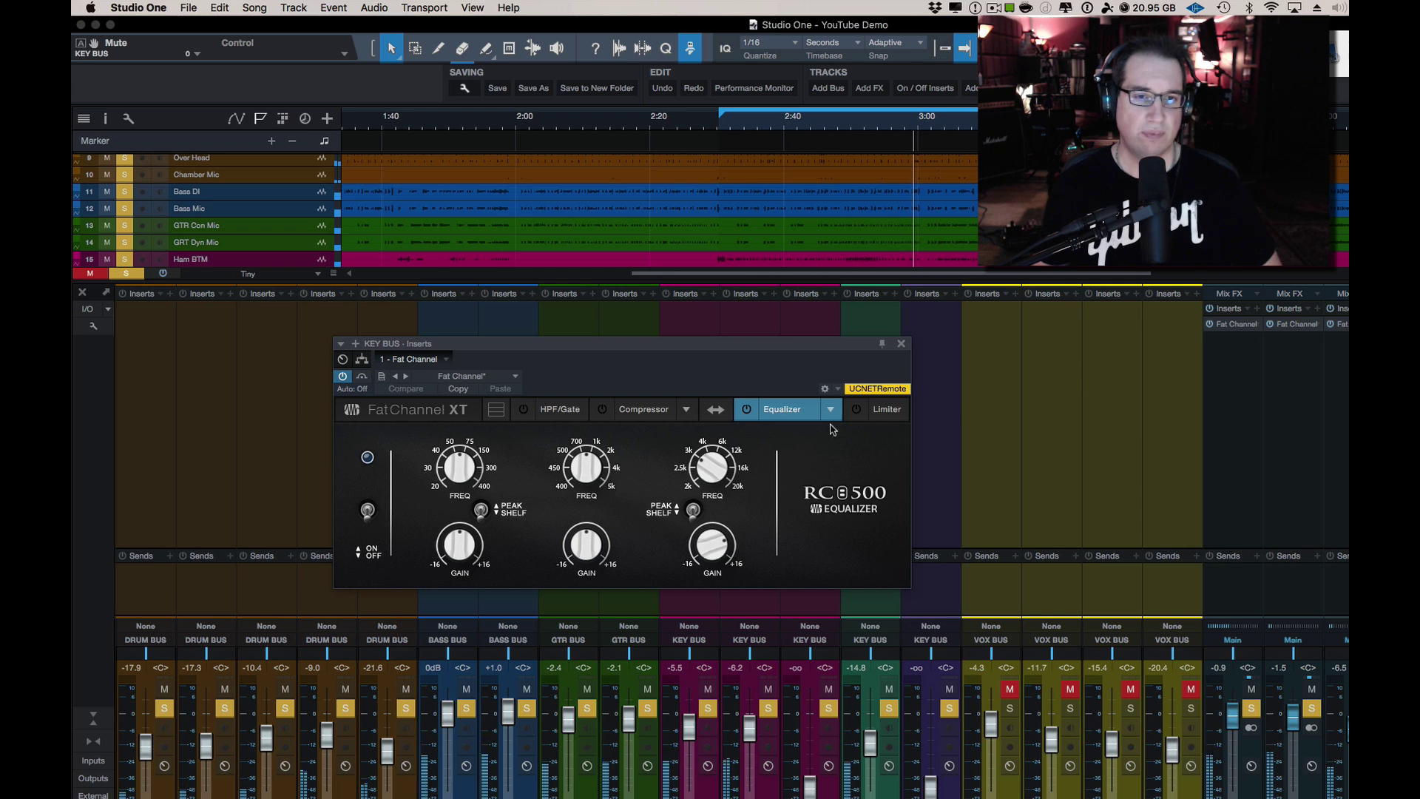
mouse_move(1295, 727)
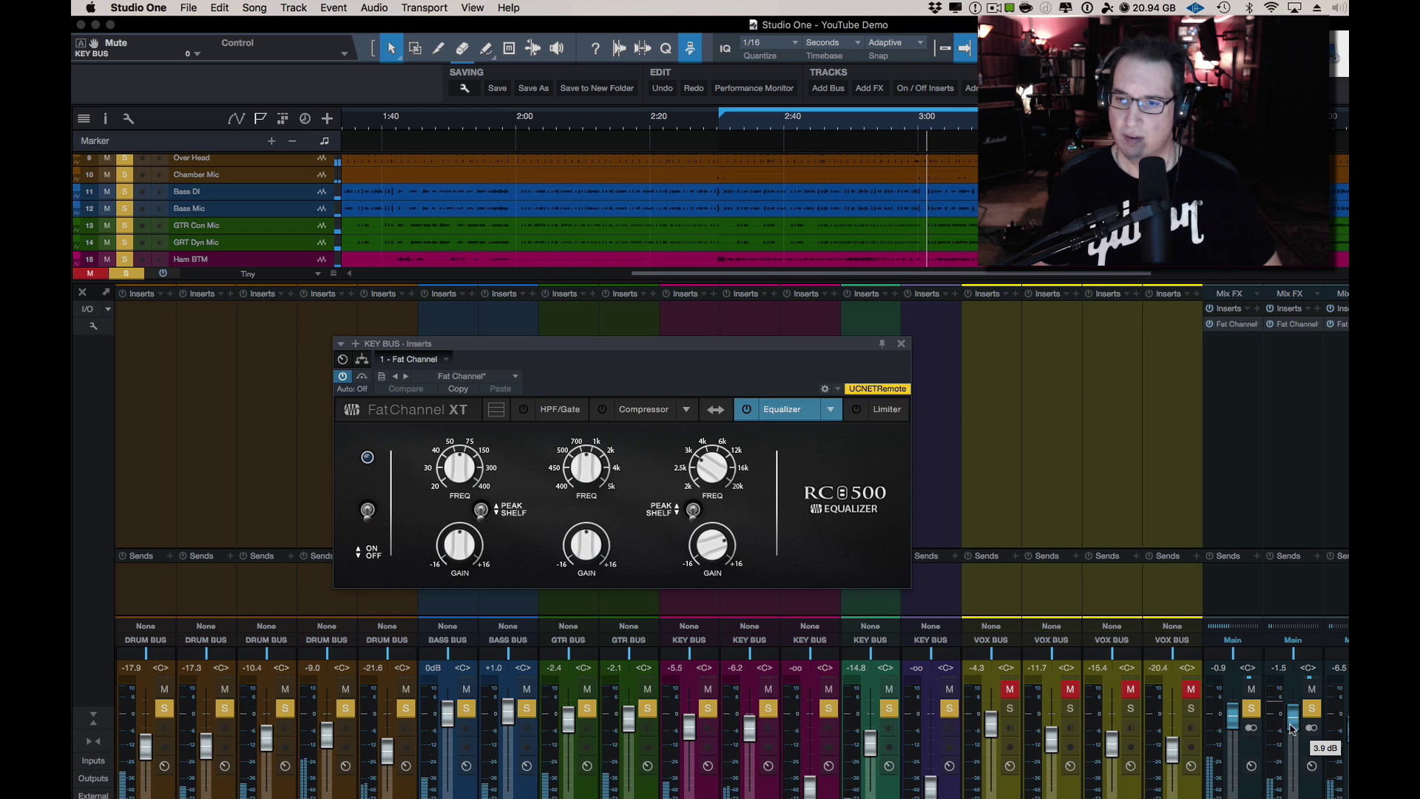
drag(1295, 728, 1346, 744)
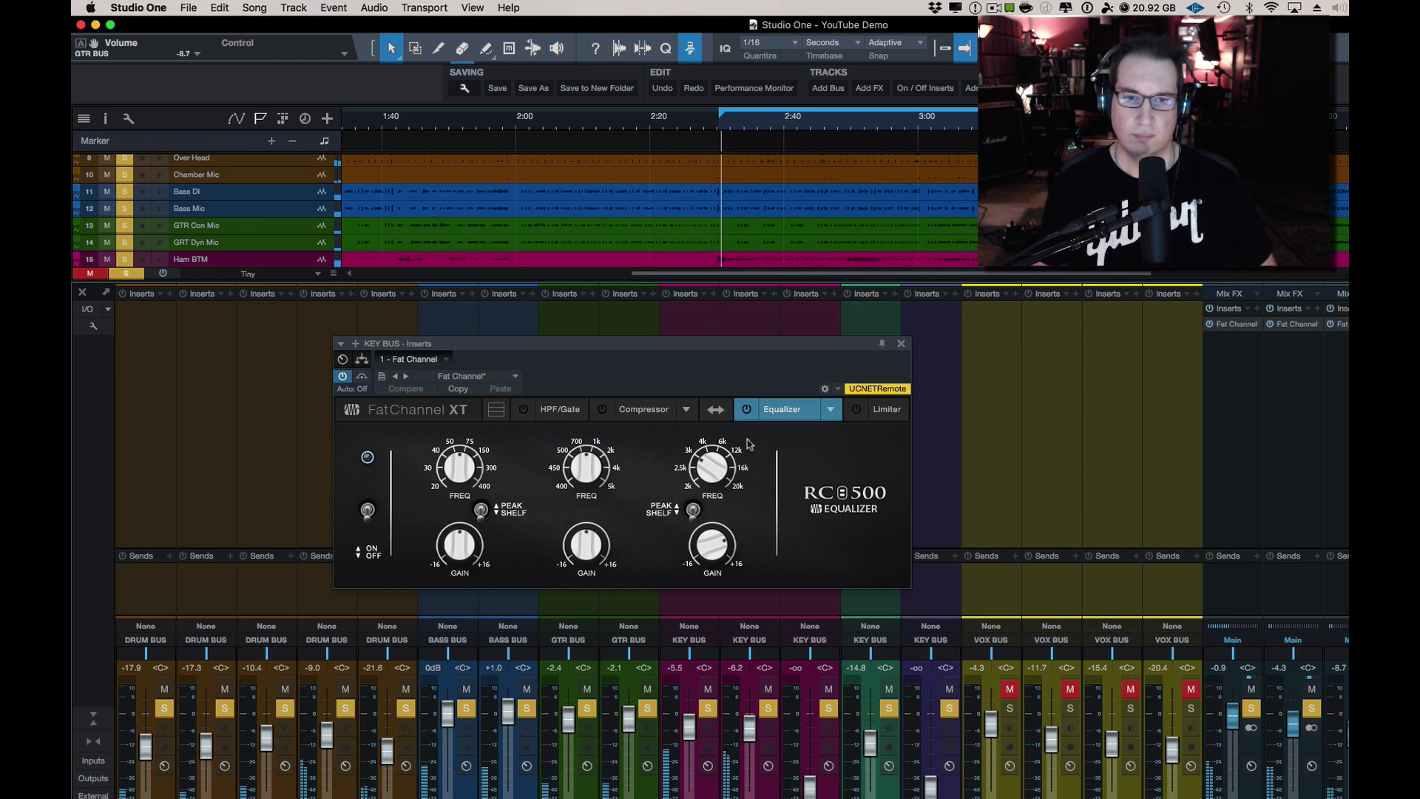
Step: Compare the keys in the mix with the equalizer on and off, restarting playback near 2:30, and leave the equalizer on
click(367, 510)
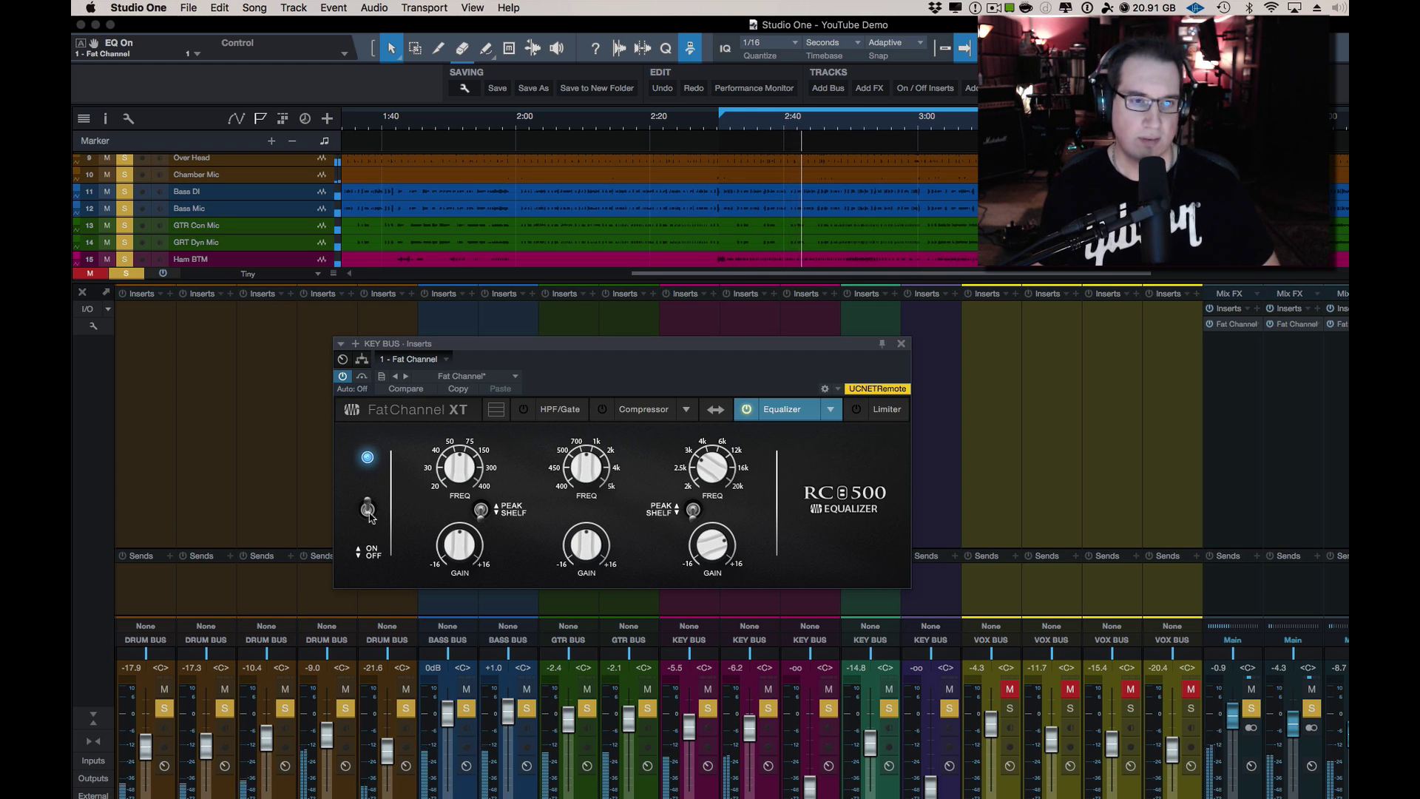
click(369, 511)
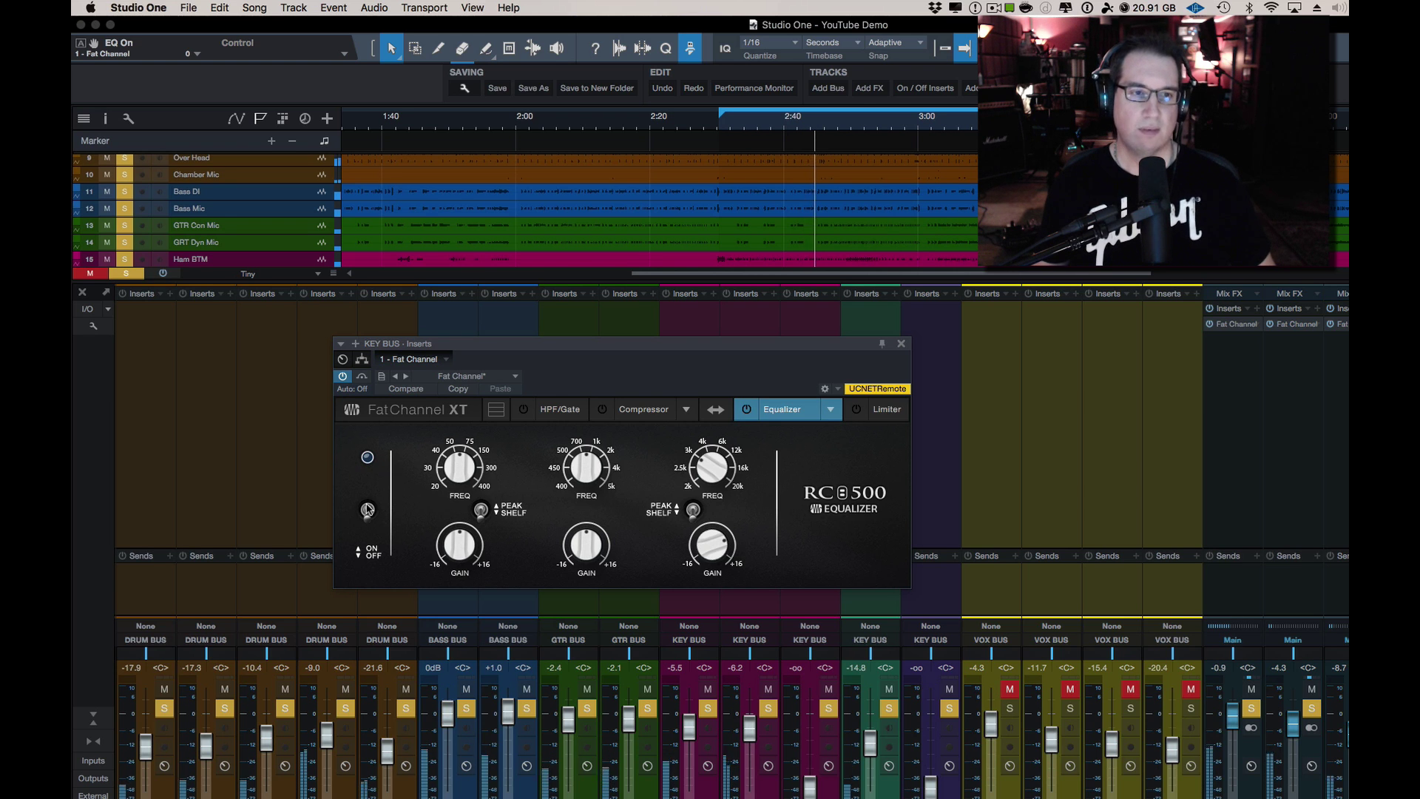
click(368, 509)
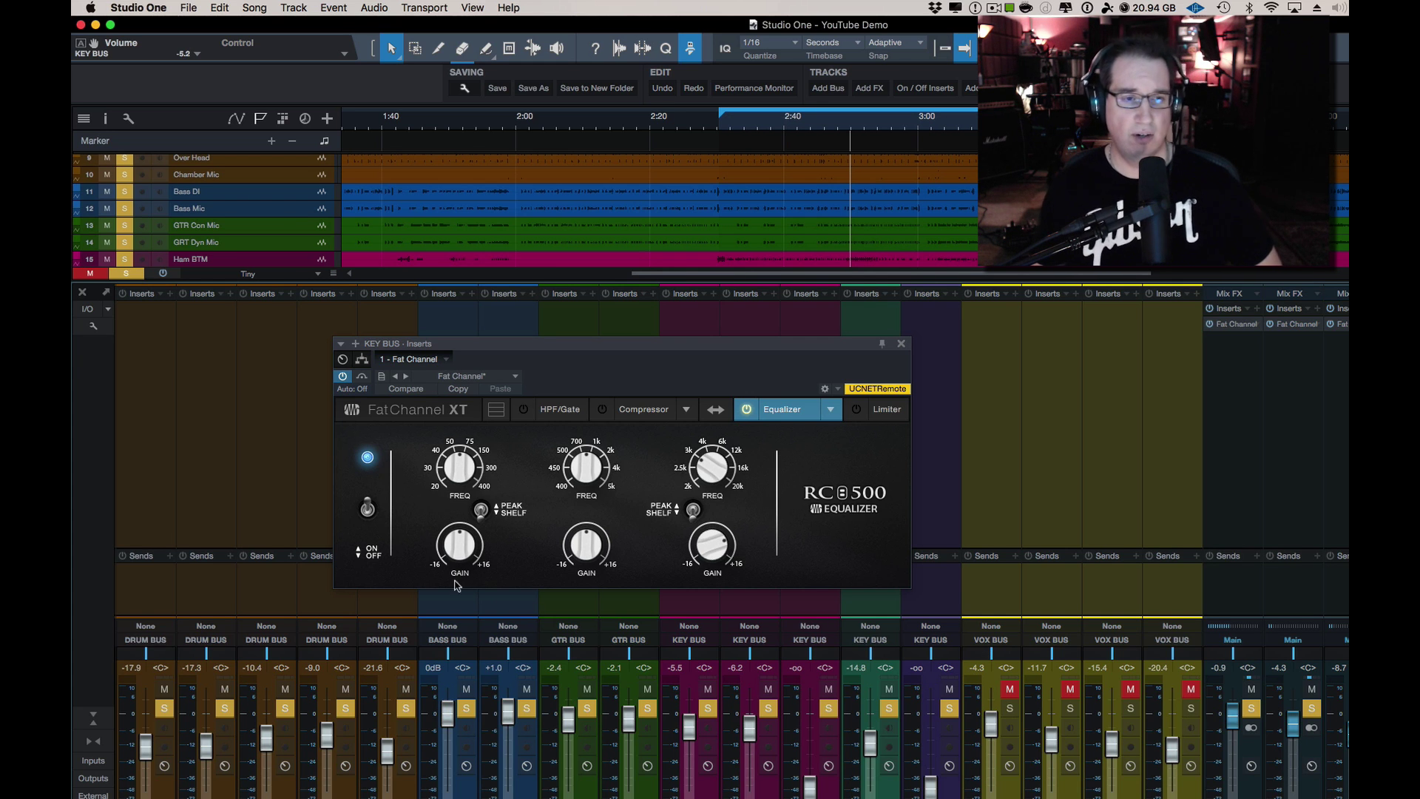
click(368, 518)
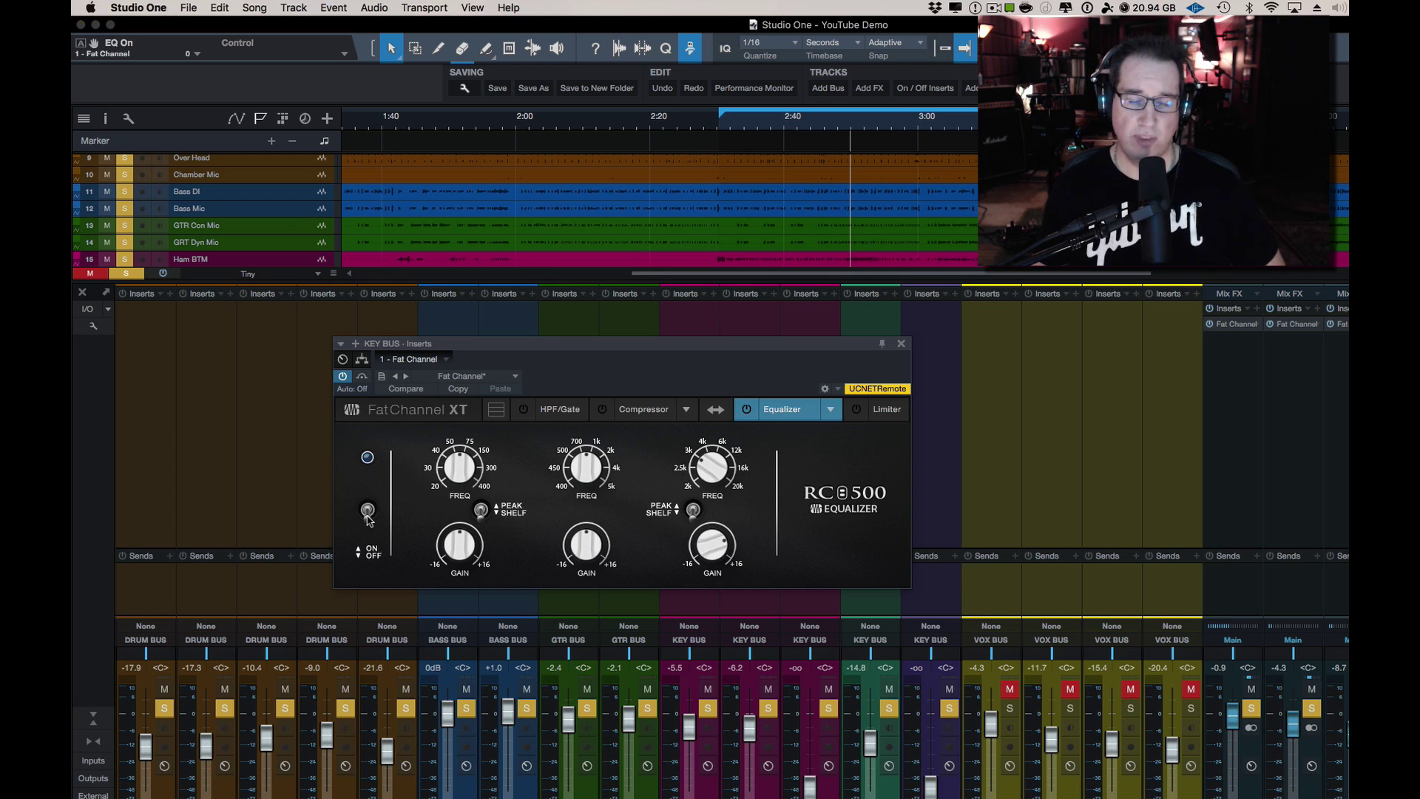
click(731, 124)
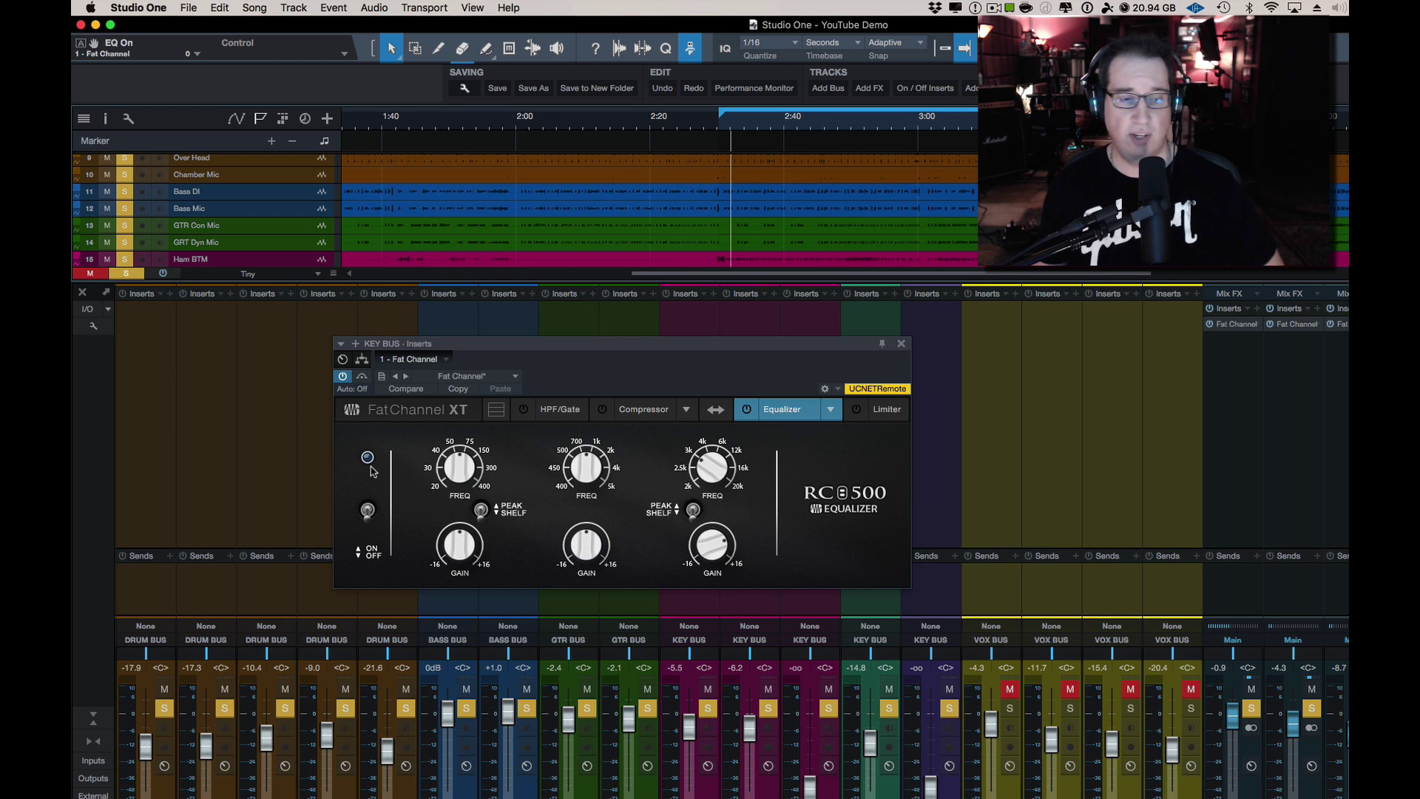
key(space)
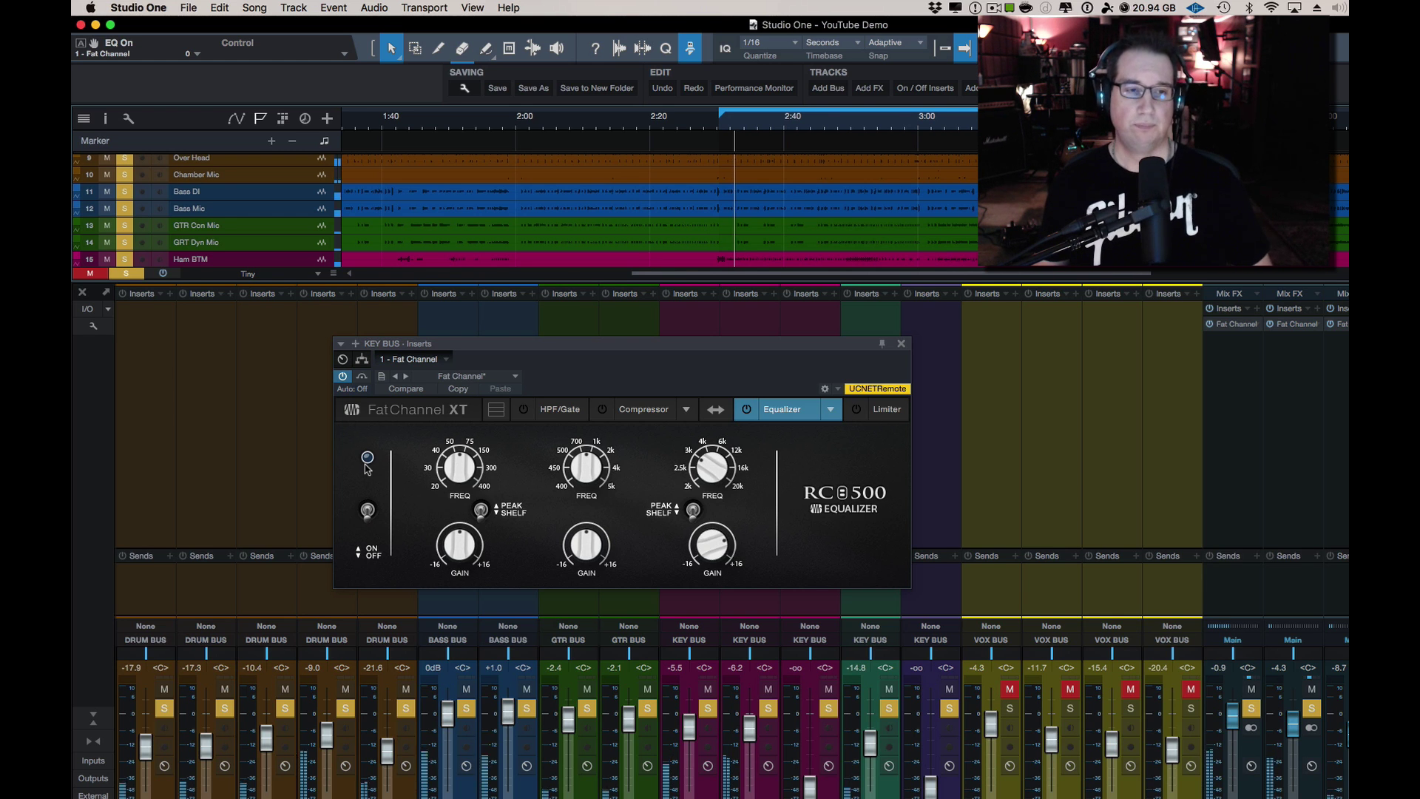
click(368, 510)
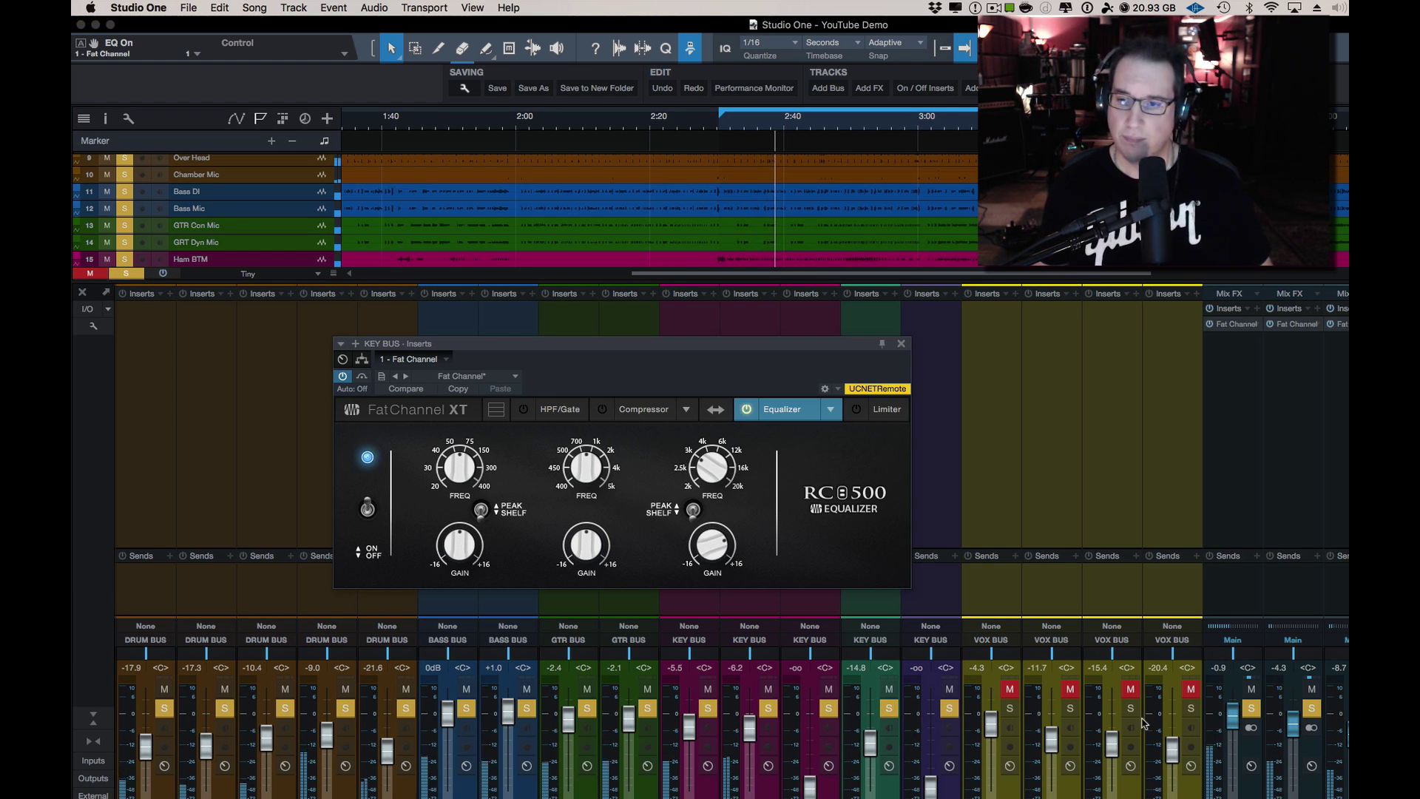
Step: Lower the key bus level to -6.8 dB while comparing its equalizer off and on, and close its insert window
click(1414, 726)
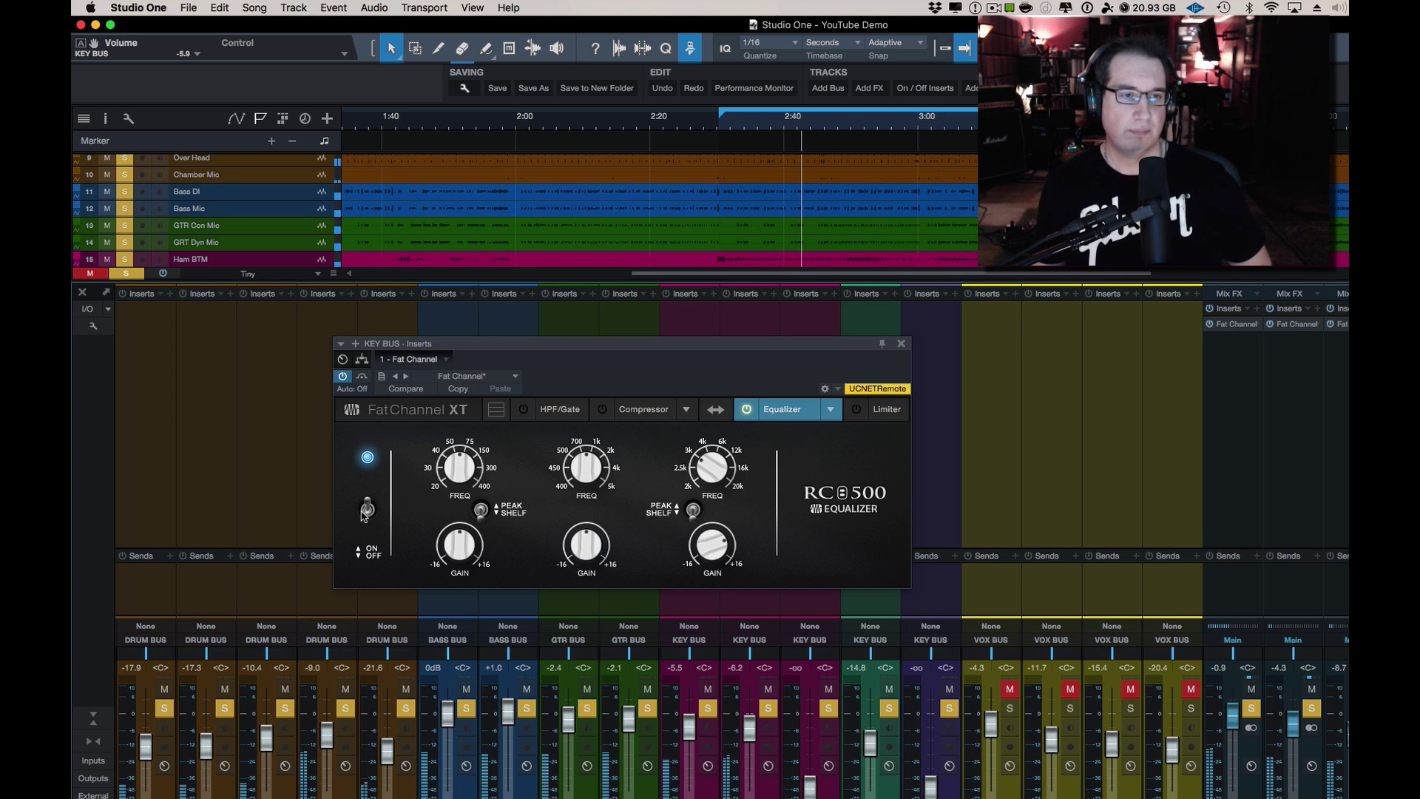
click(368, 510)
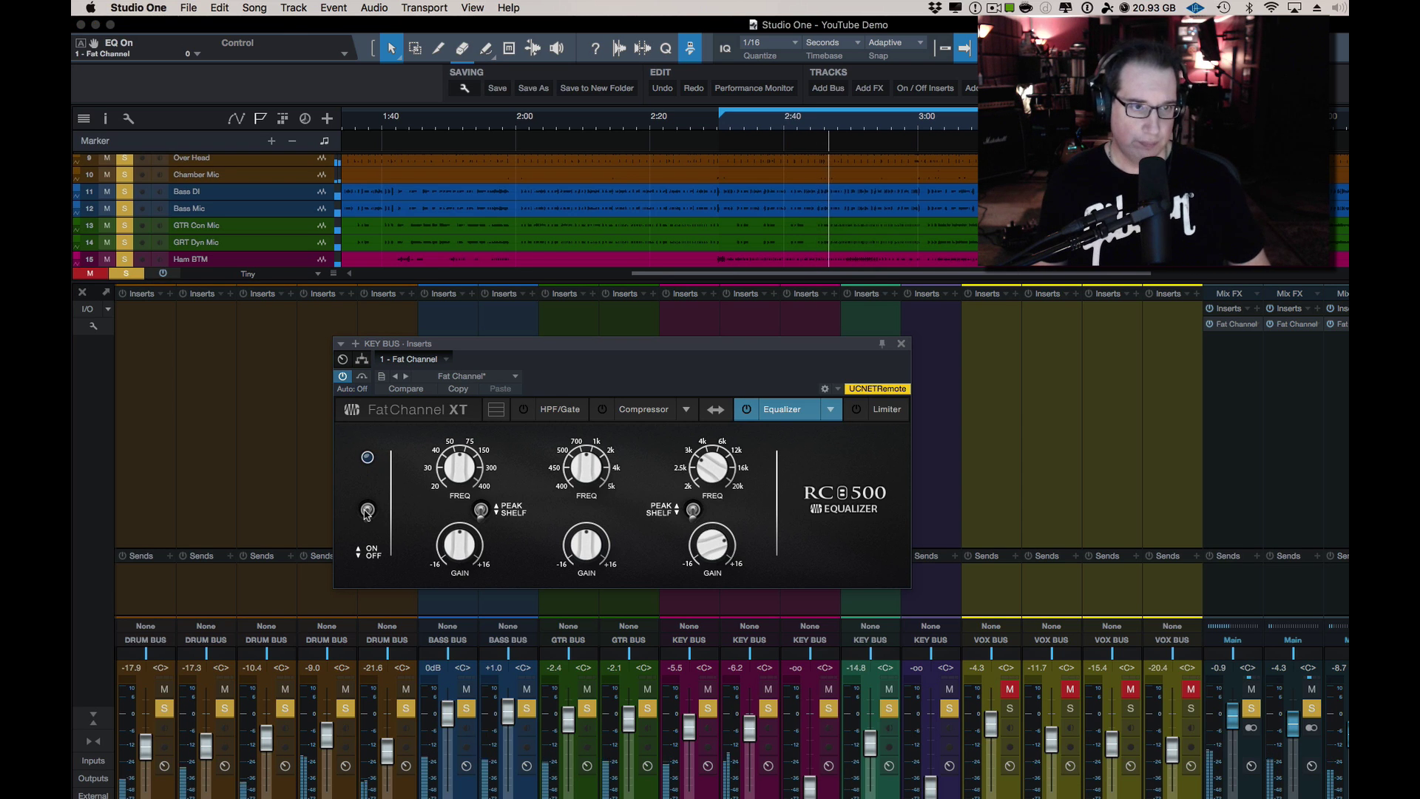
click(368, 509)
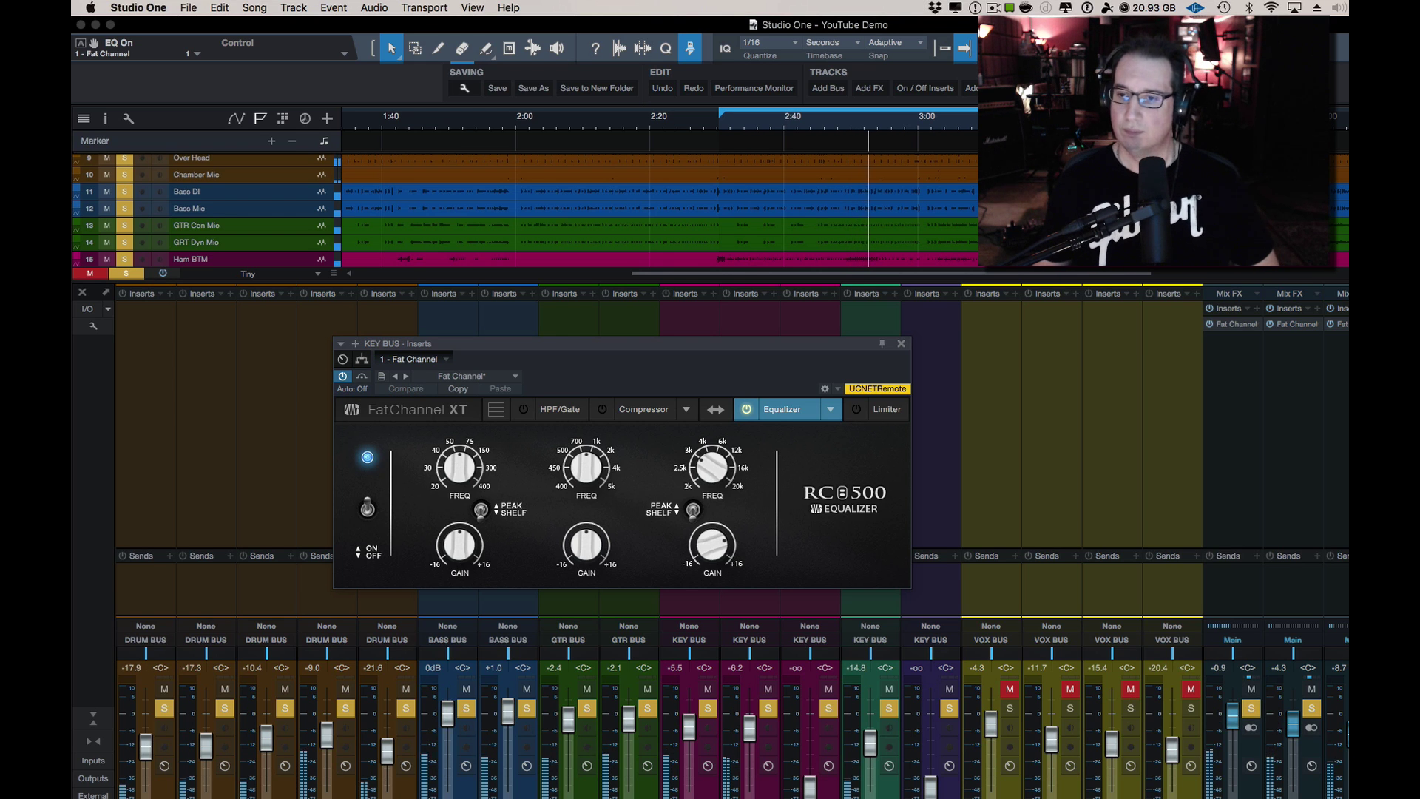
click(1414, 729)
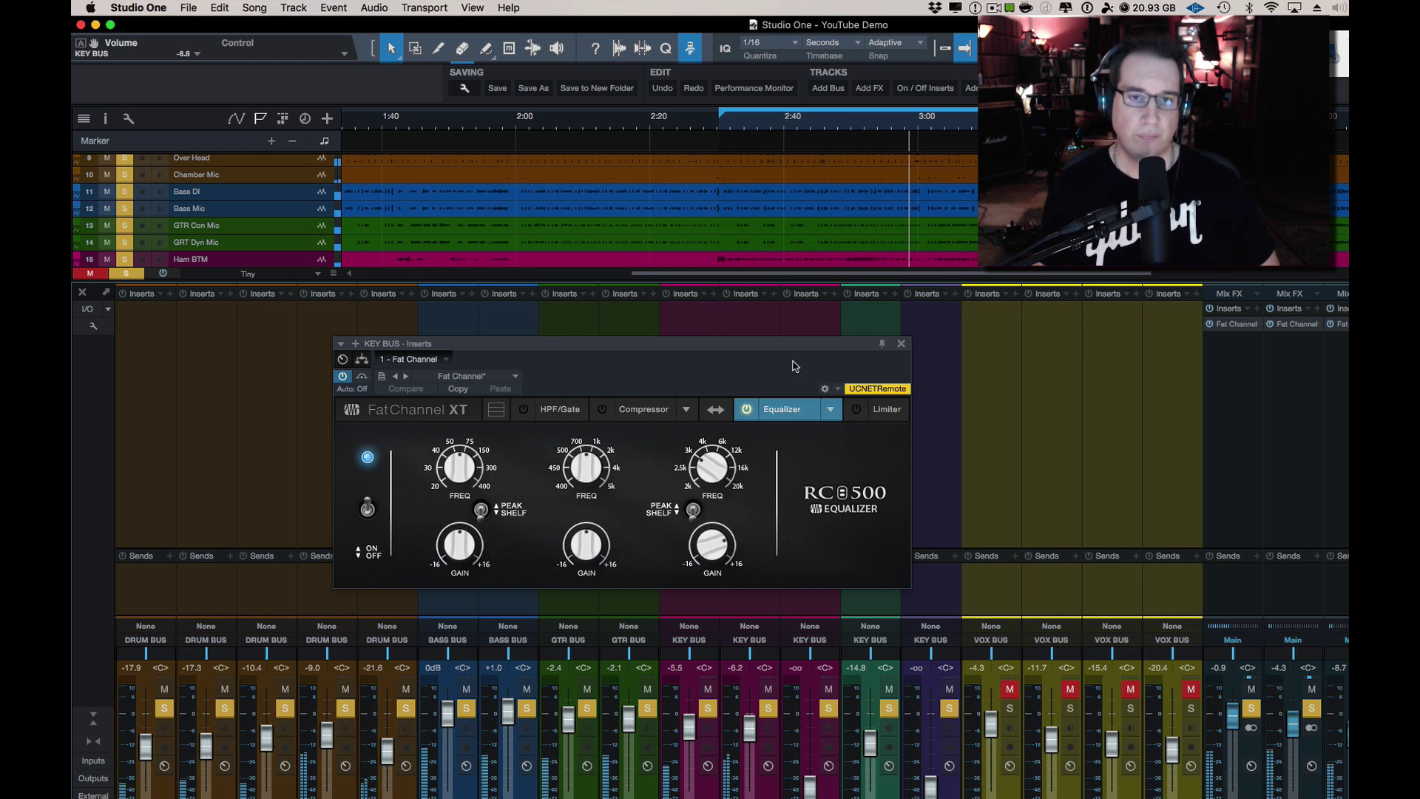
click(901, 344)
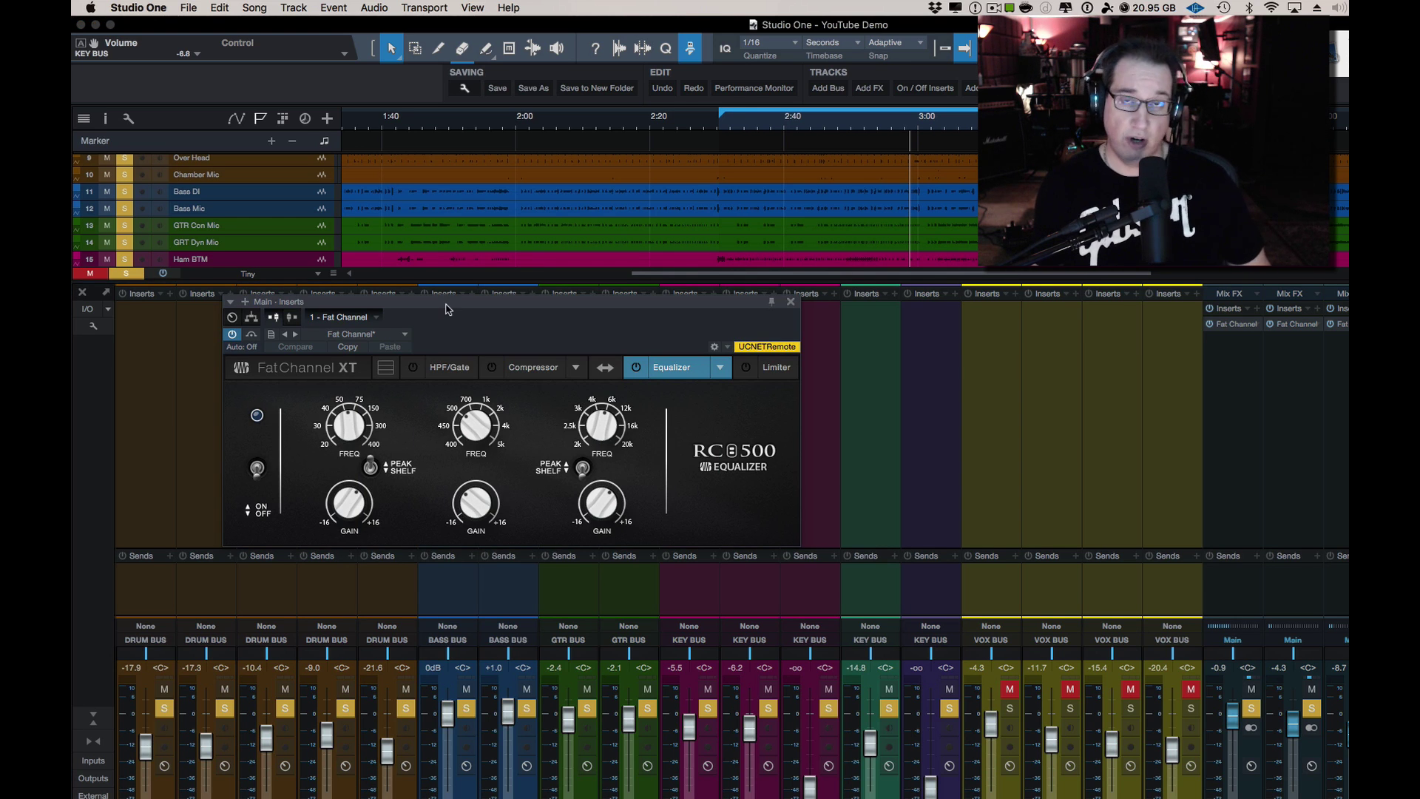
Step: Turn on the Main output's RC-500 equalizer and set its low gain to 2.03 dB and mid gain to -3.70 dB
drag(447, 309, 474, 343)
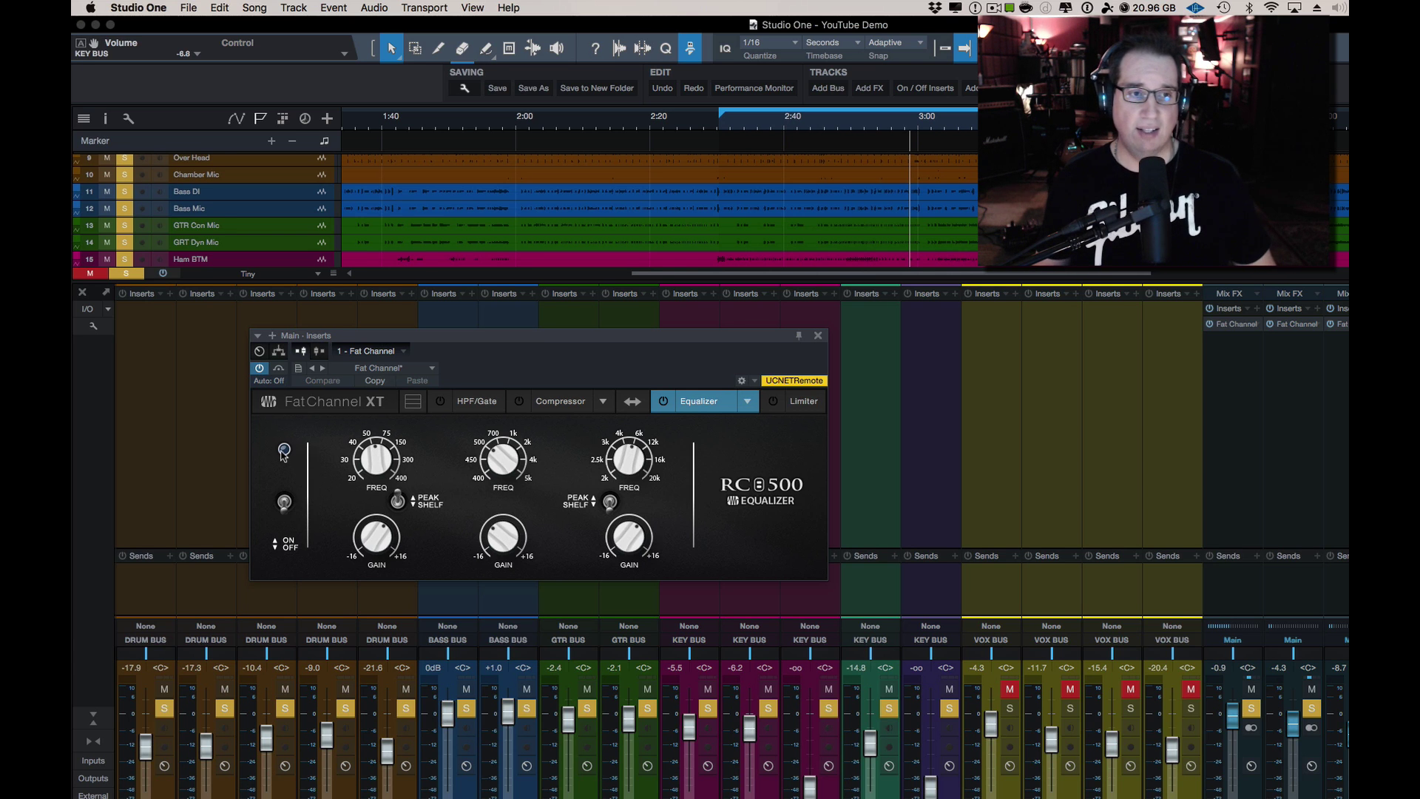
click(285, 502)
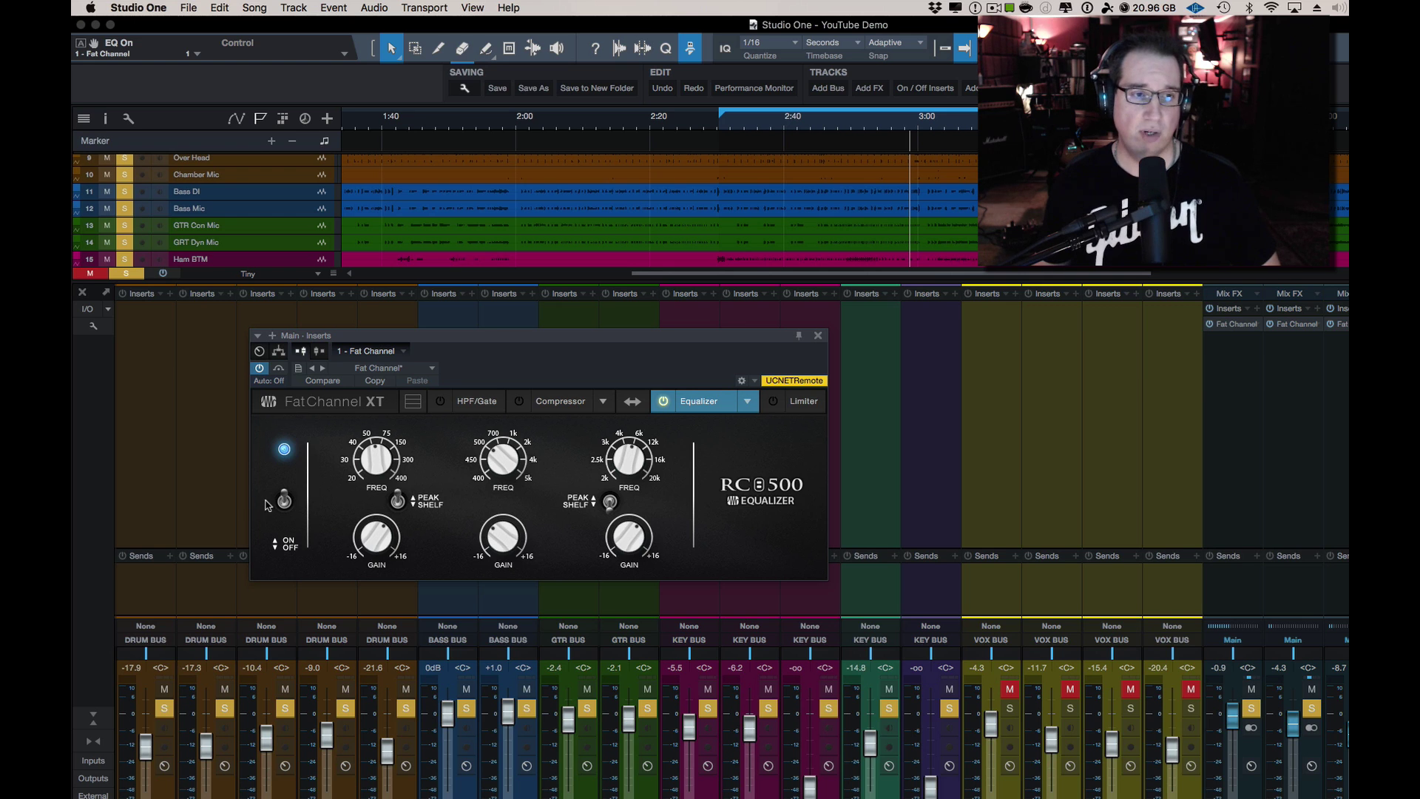
drag(404, 341, 406, 348)
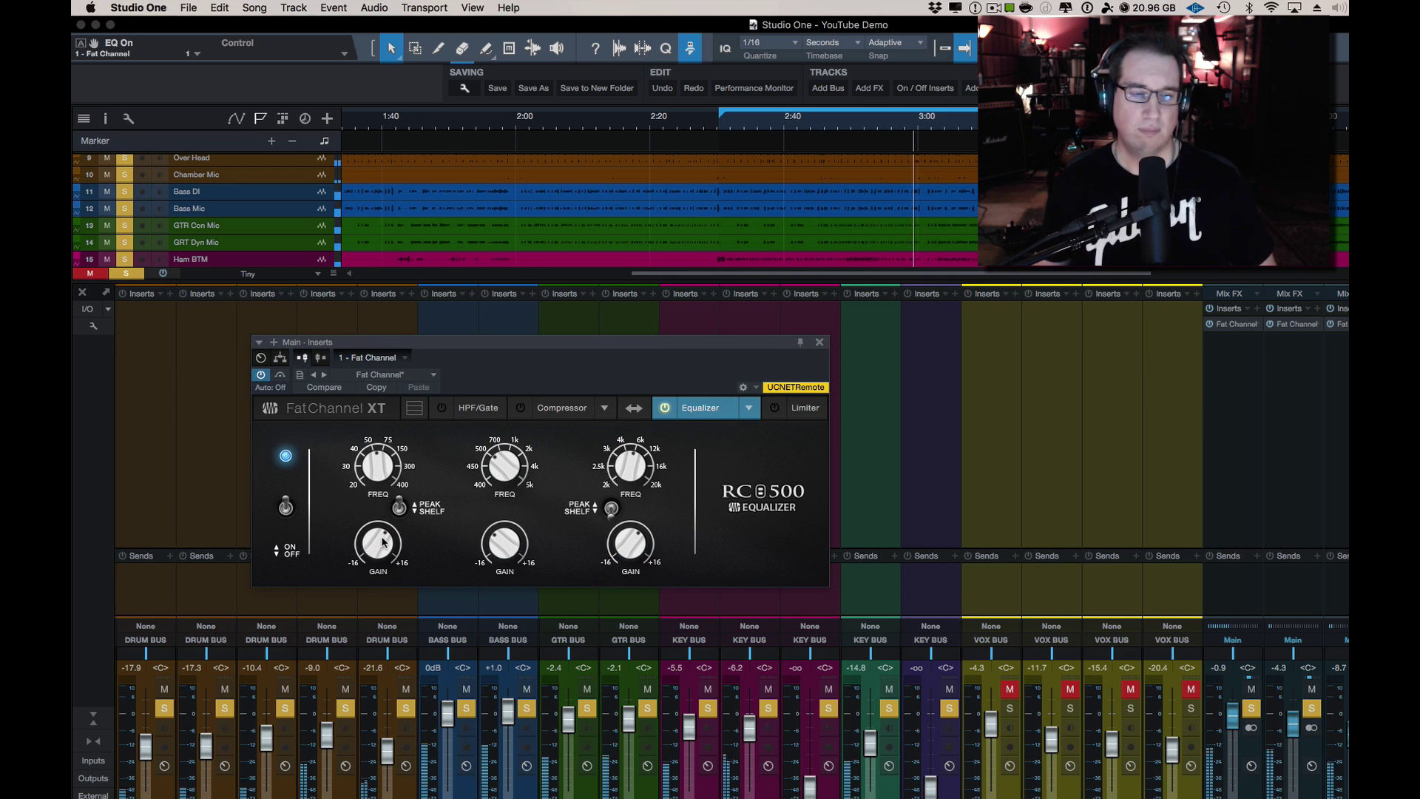
scroll(379, 546, down, 1)
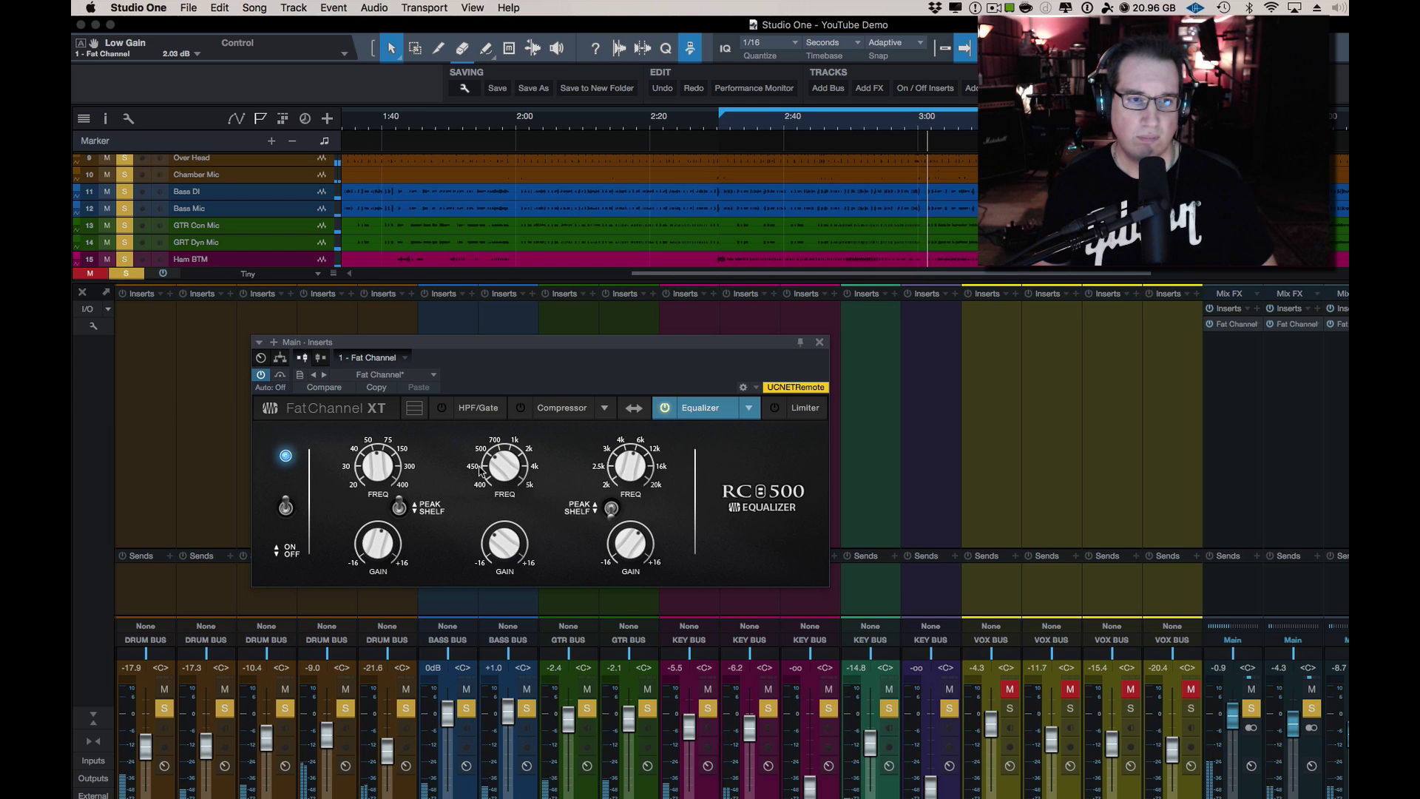
mouse_move(498, 540)
mouse_down()
mouse_move(500, 517)
mouse_move(500, 543)
mouse_up()
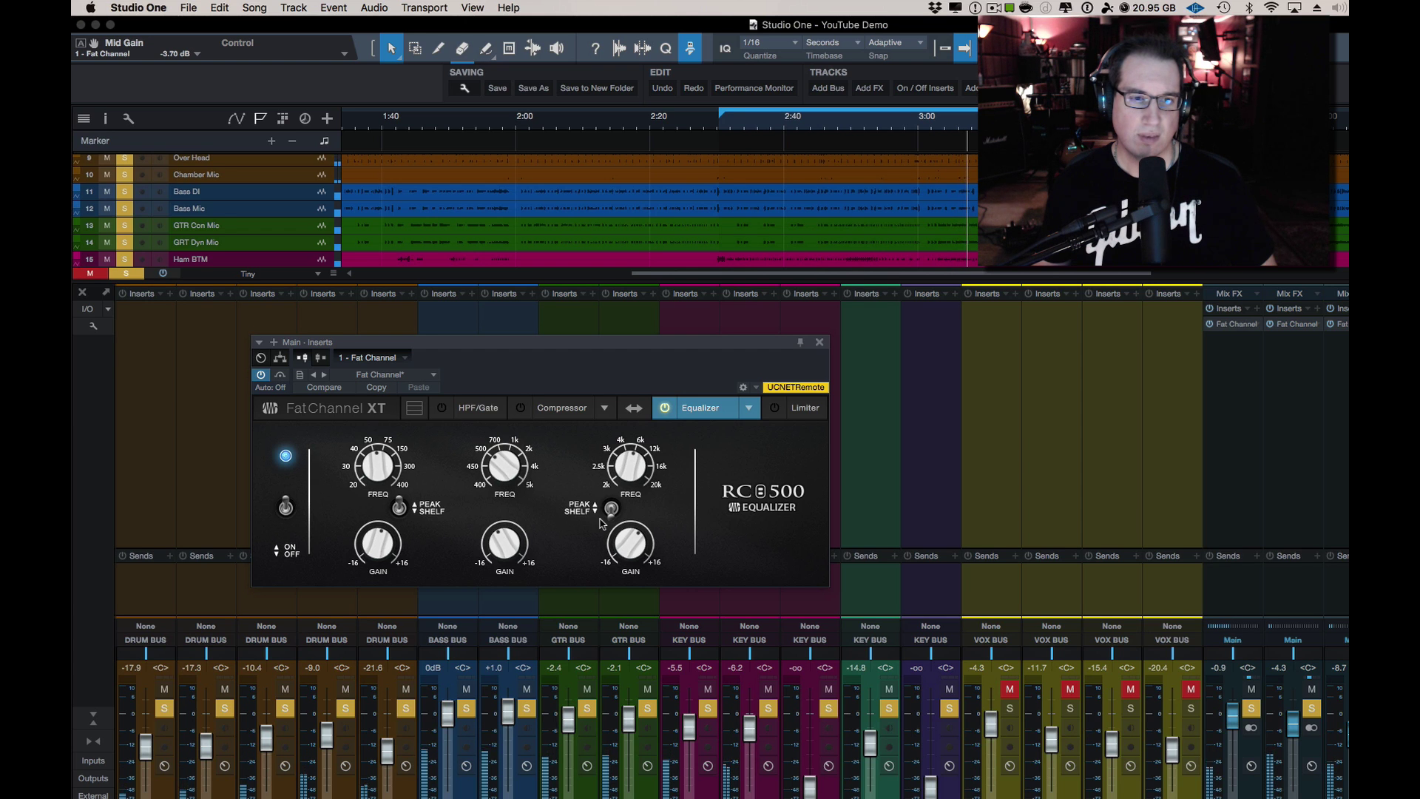
Step: Set the Main equalizer's high frequency to 9.70 kHz and high gain to 5.00 dB, comparing the mix with the equalizer off and on
drag(626, 442, 626, 439)
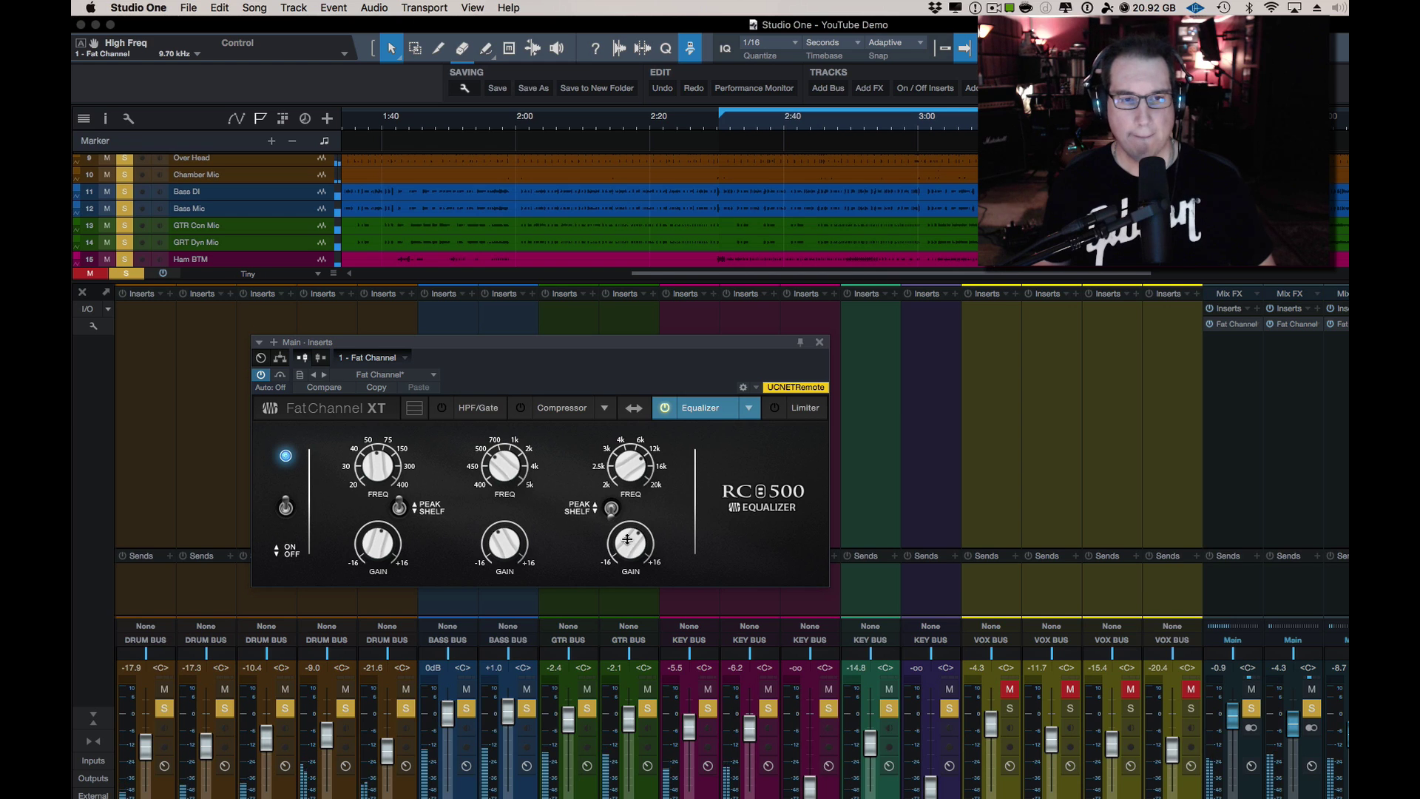
mouse_move(630, 544)
mouse_down()
mouse_move(624, 513)
mouse_move(622, 532)
mouse_up()
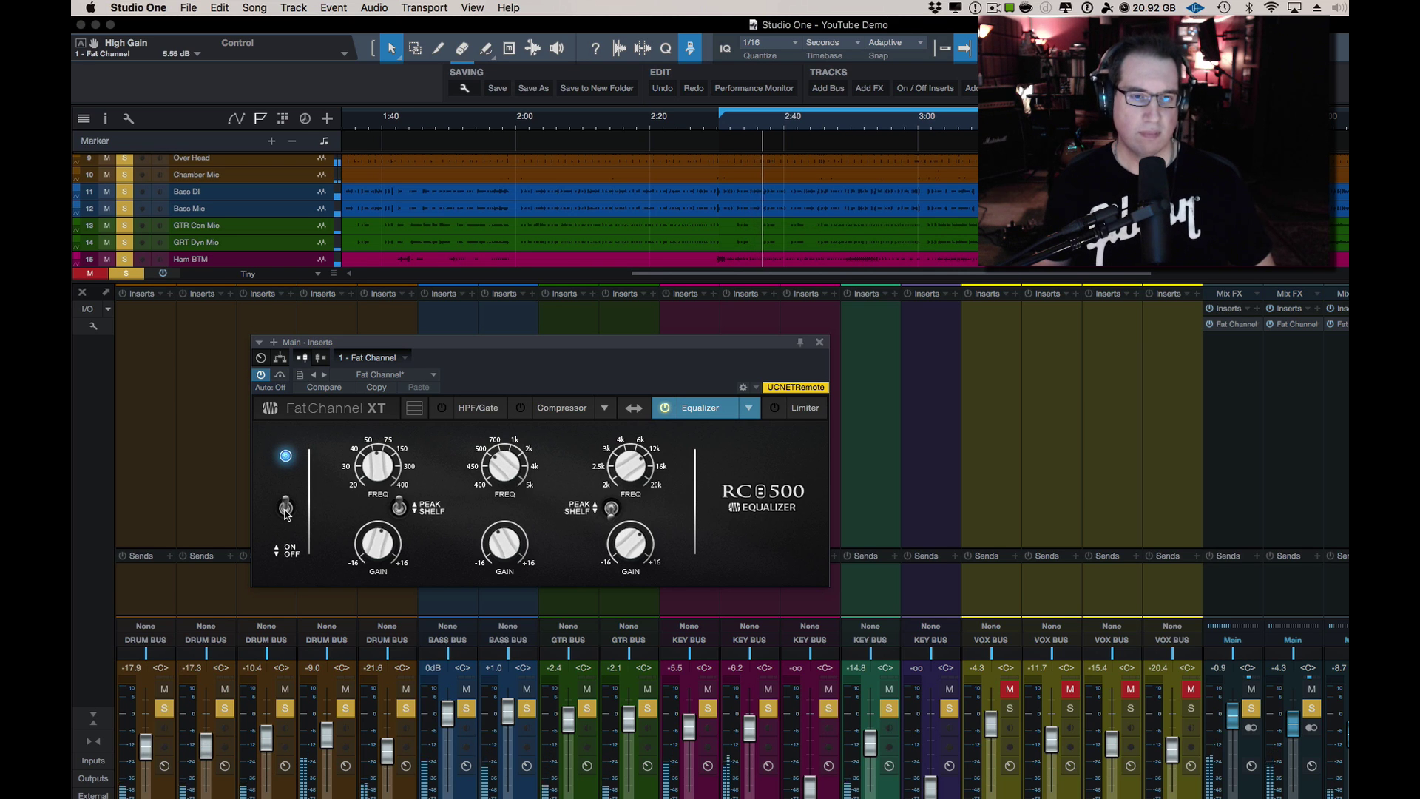
click(285, 509)
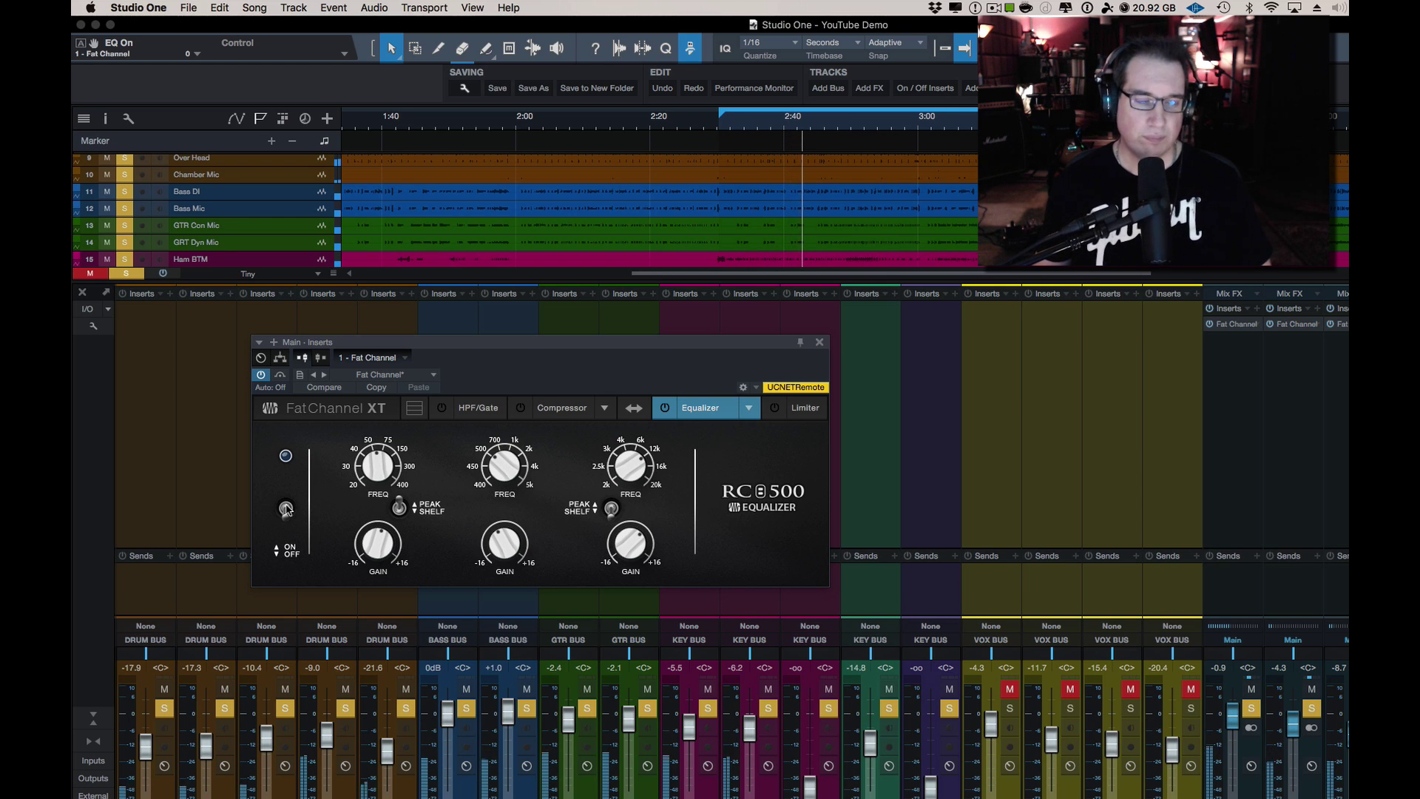
click(285, 509)
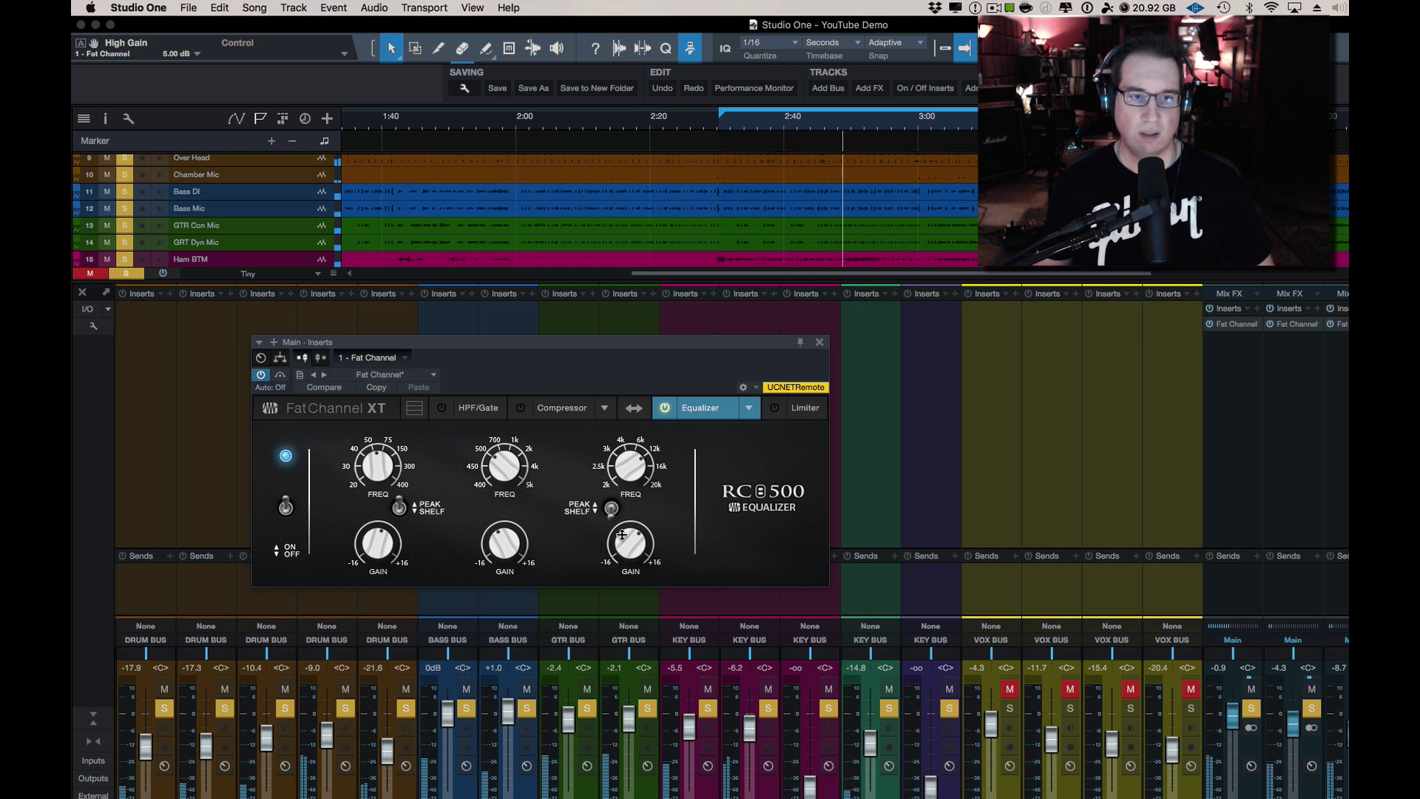
drag(622, 534, 623, 536)
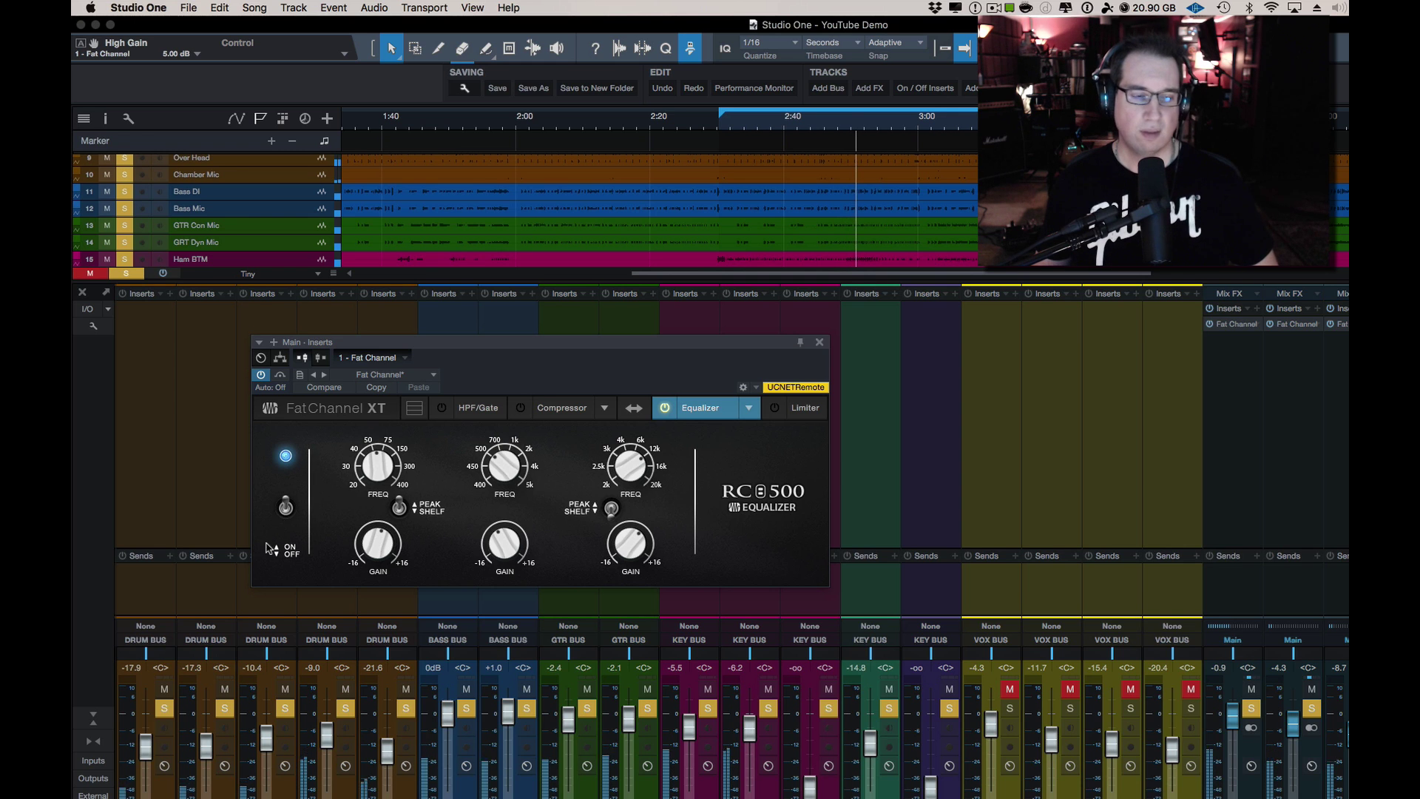
click(286, 509)
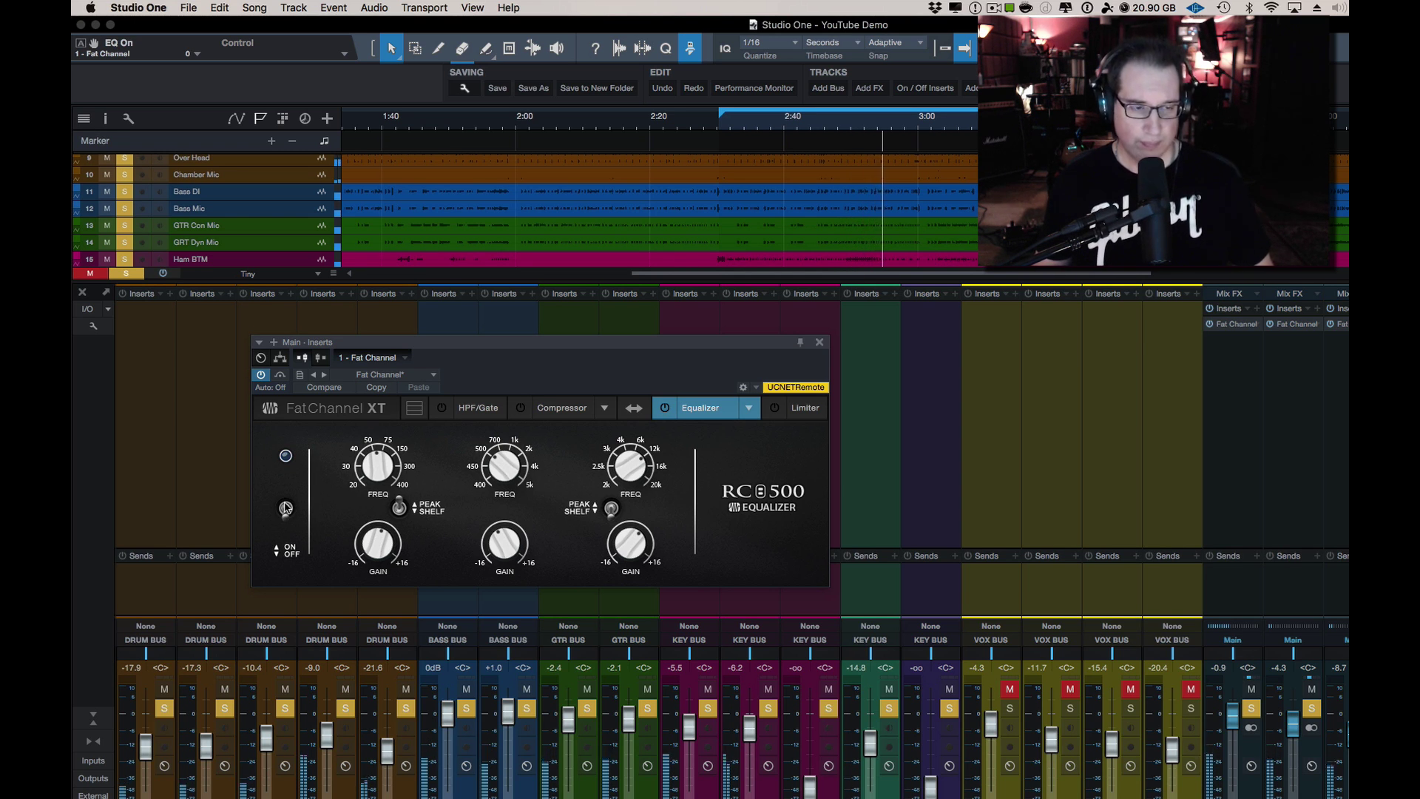
click(286, 509)
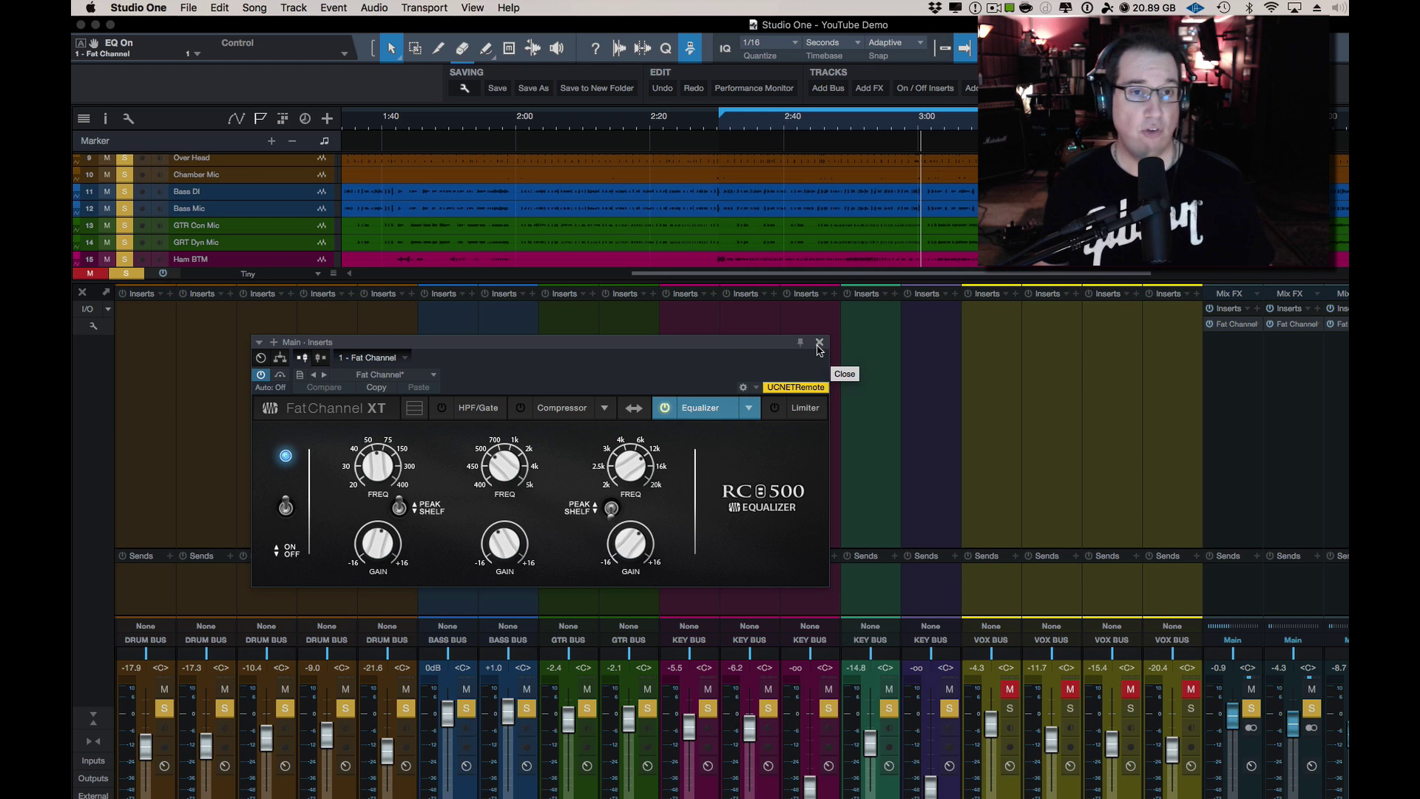
Step: Play the song from about 2:30 and compare the full mix with all insert effects bypassed and active, leaving them active
drag(724, 352, 781, 359)
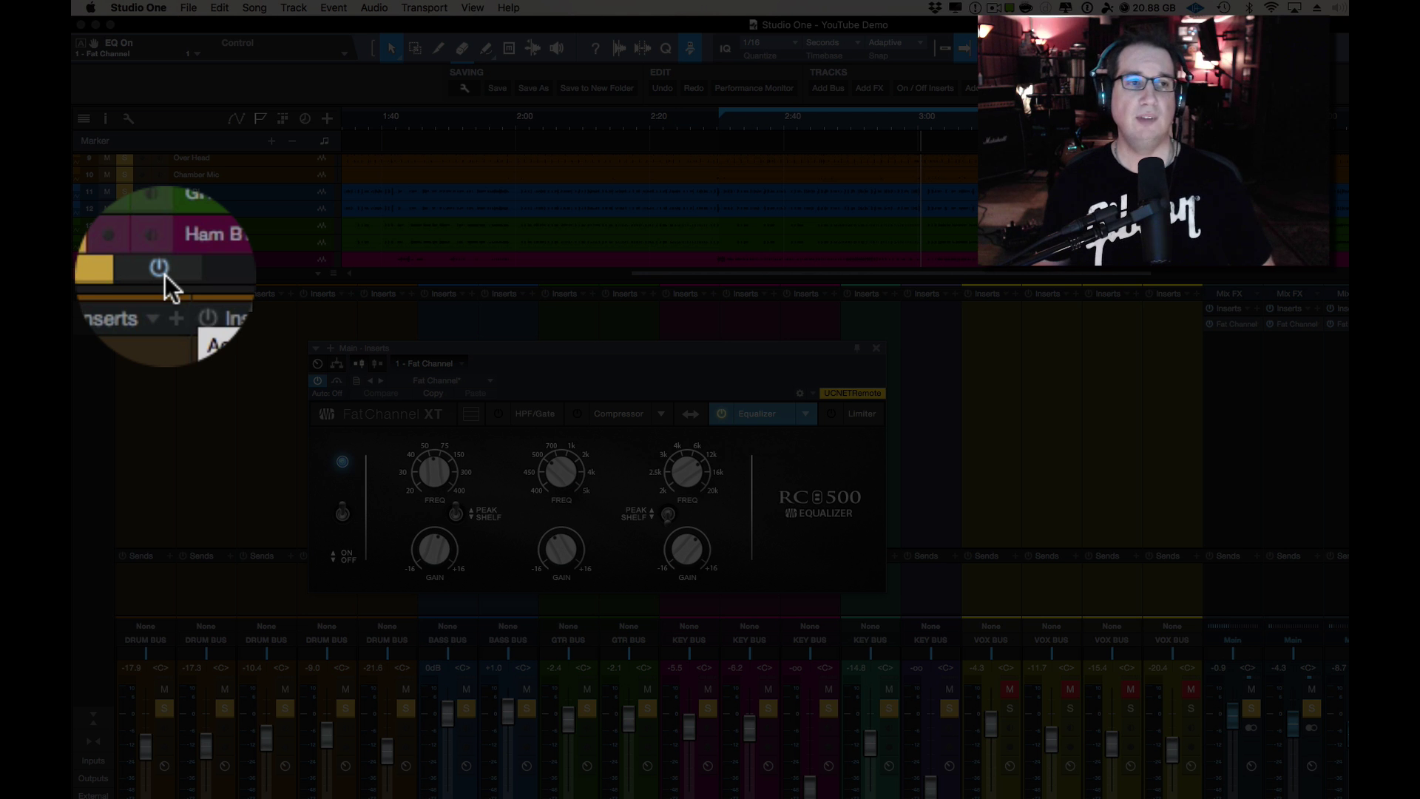
click(165, 274)
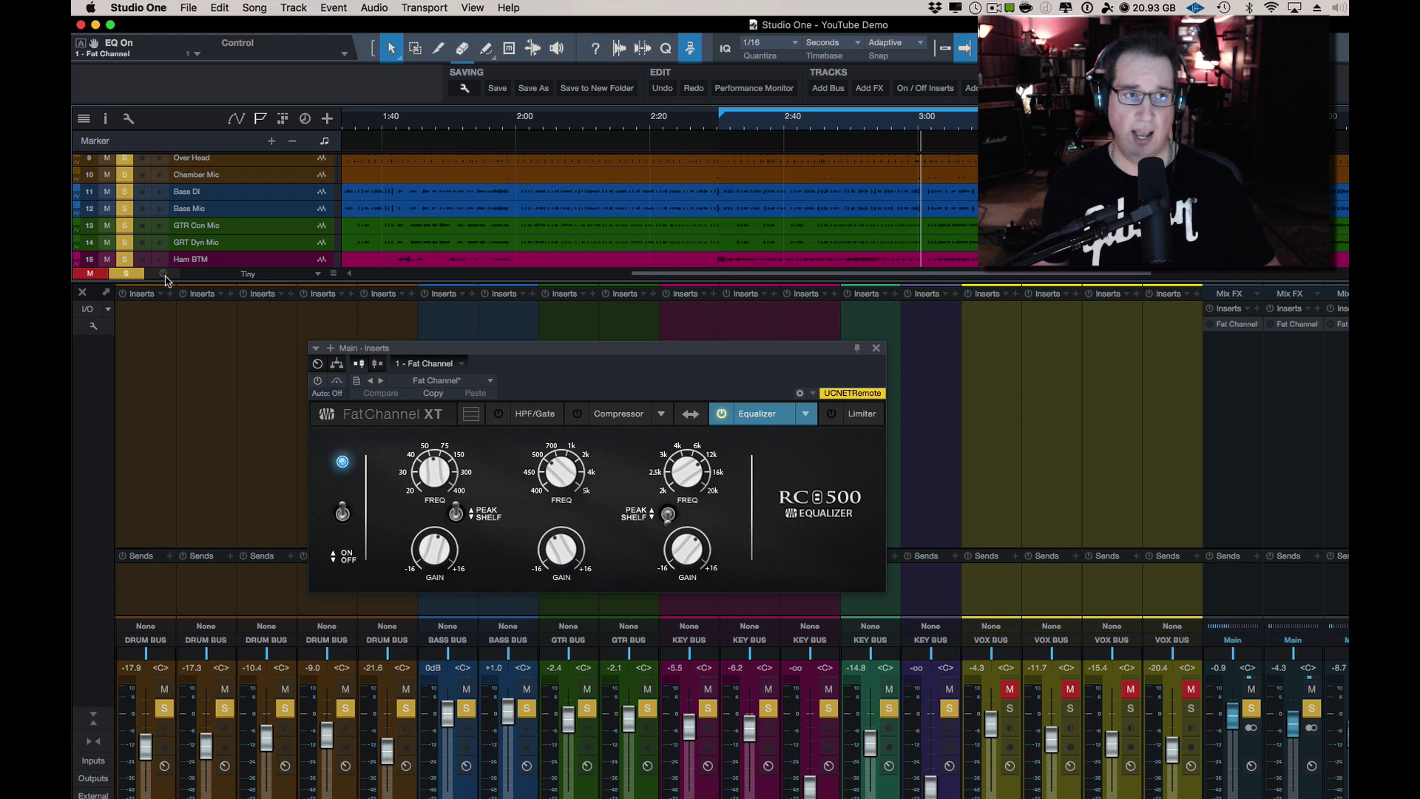
click(164, 274)
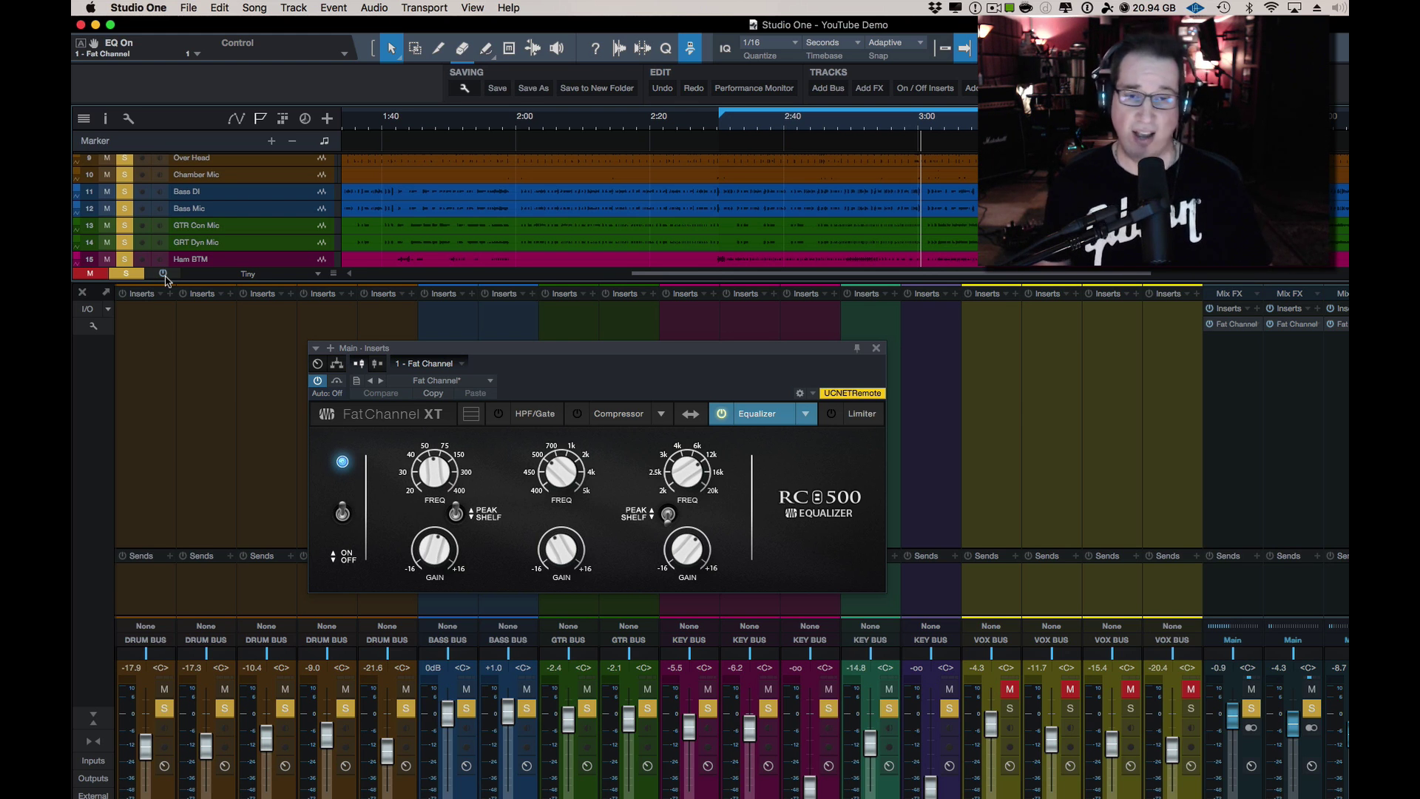
click(723, 129)
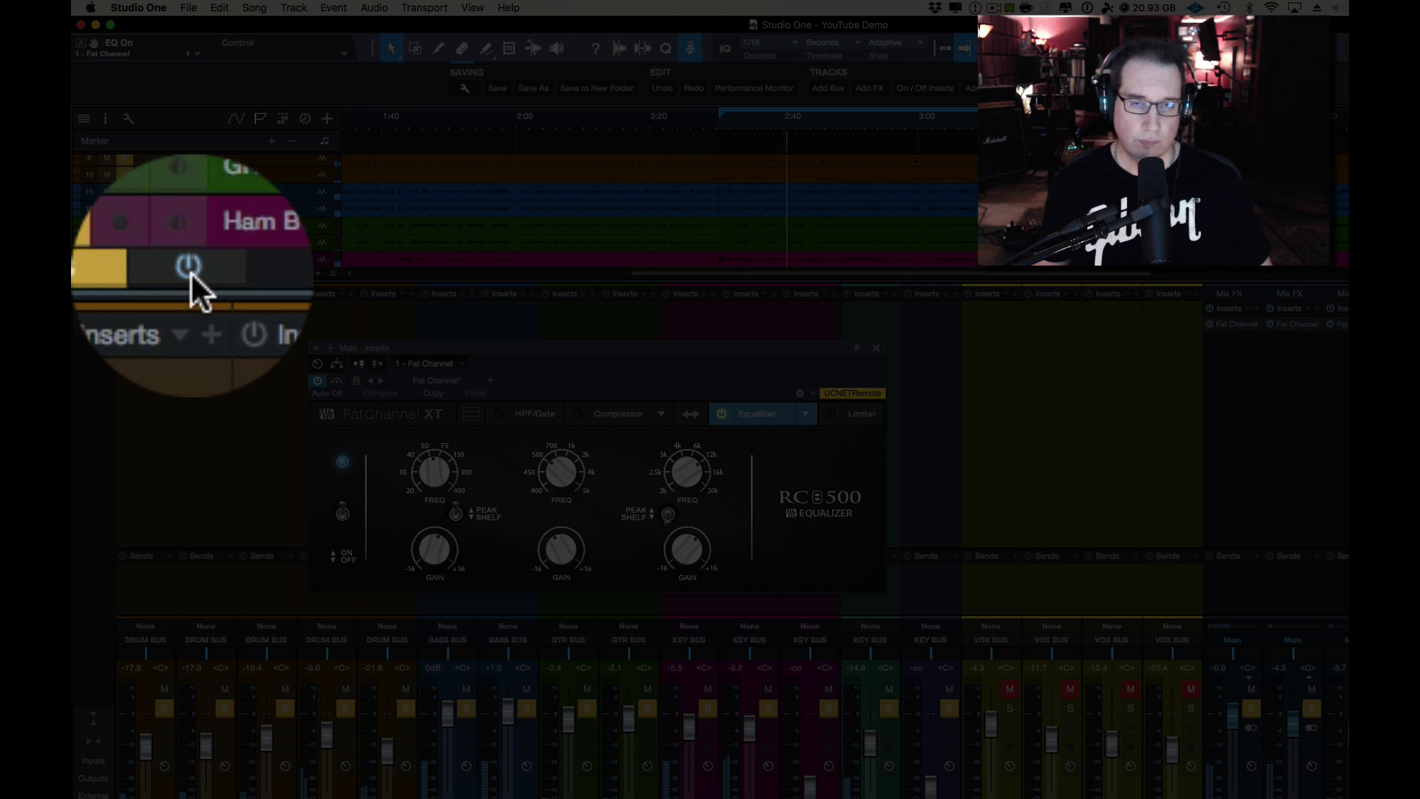
click(189, 272)
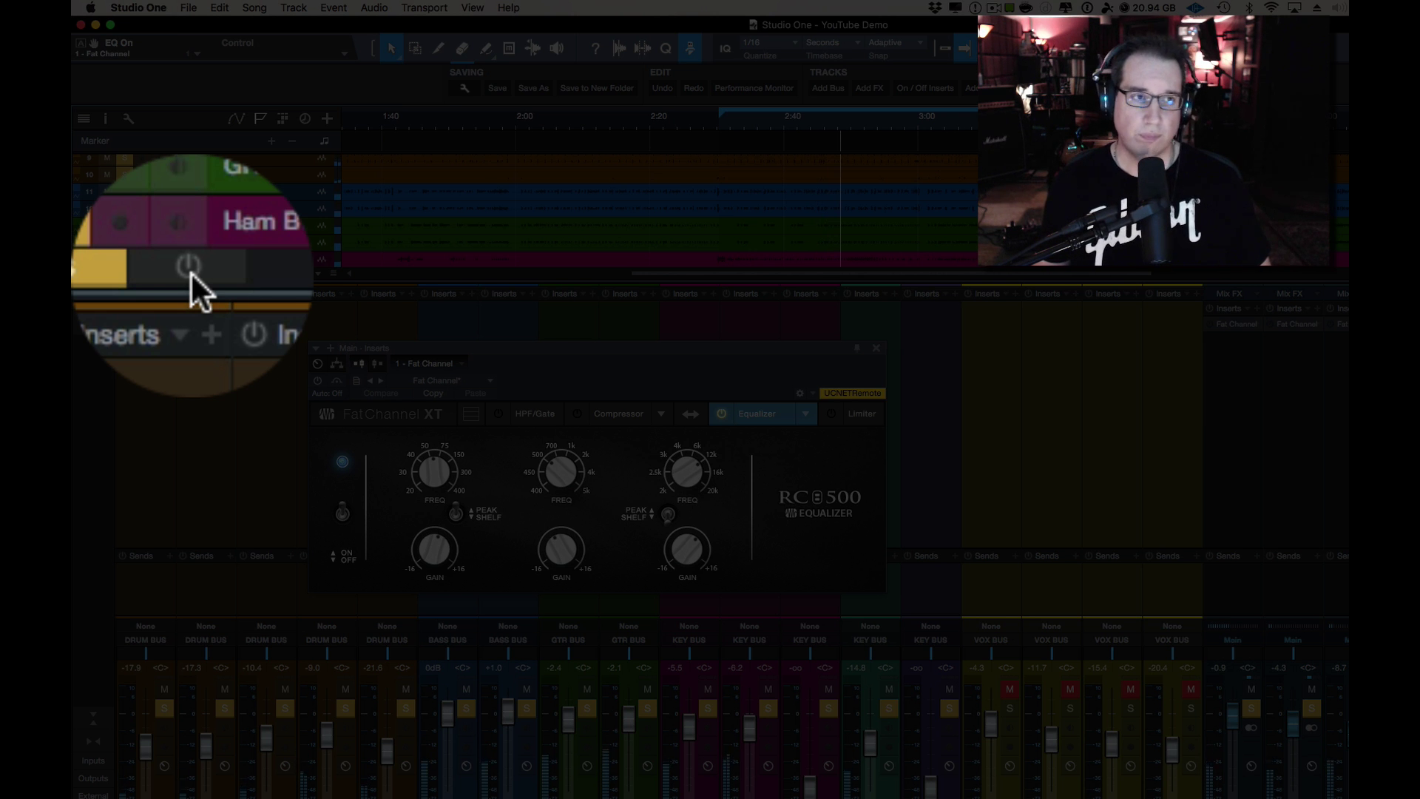
click(190, 272)
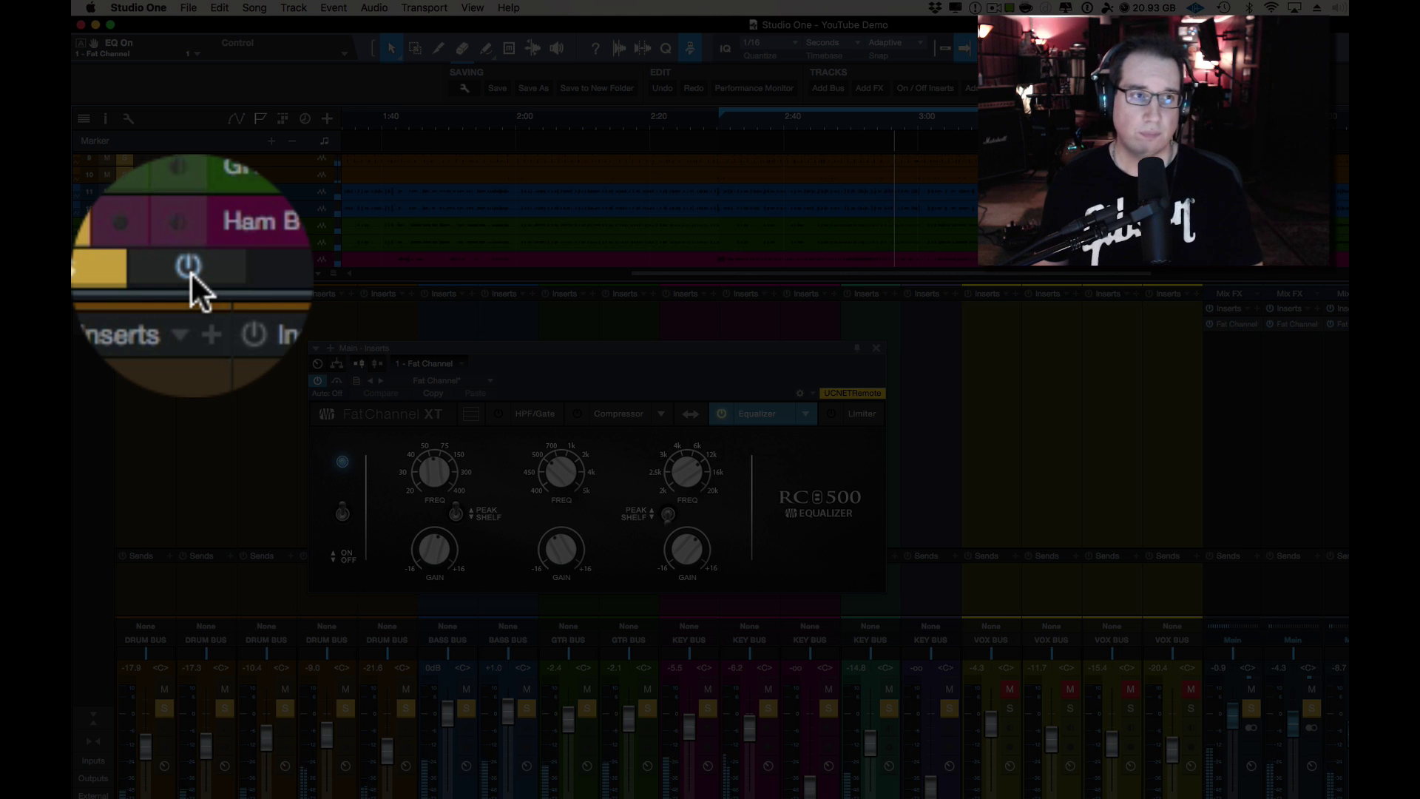
click(189, 272)
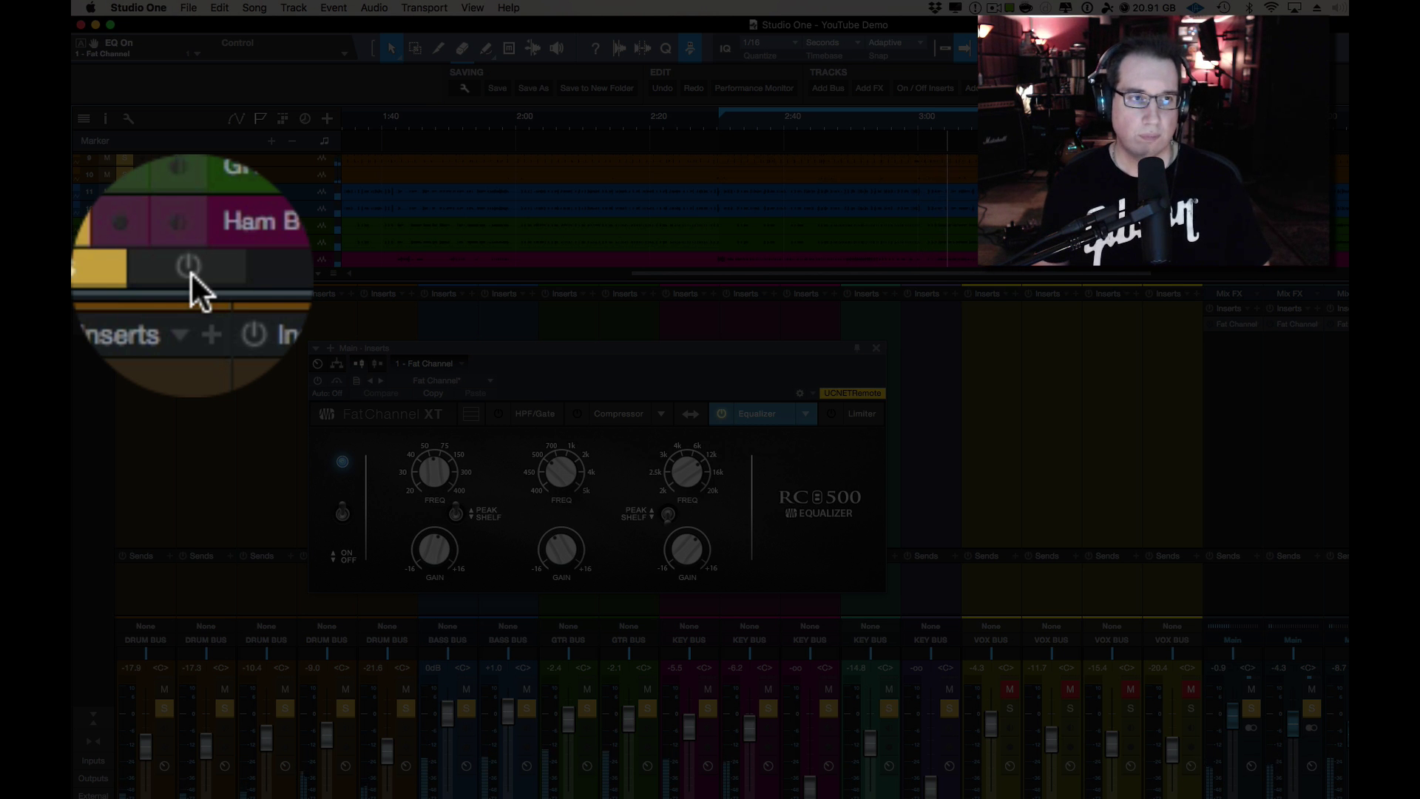
click(190, 272)
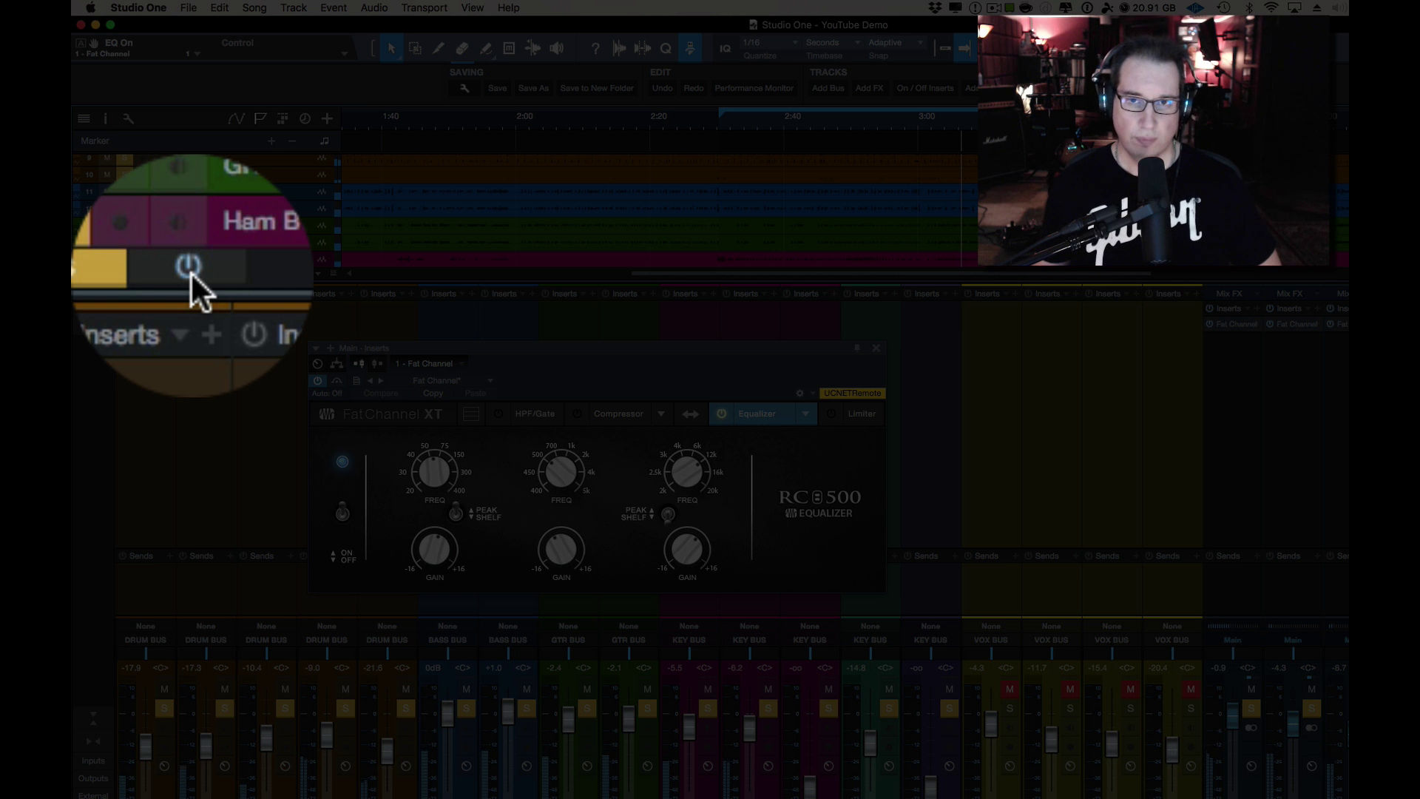